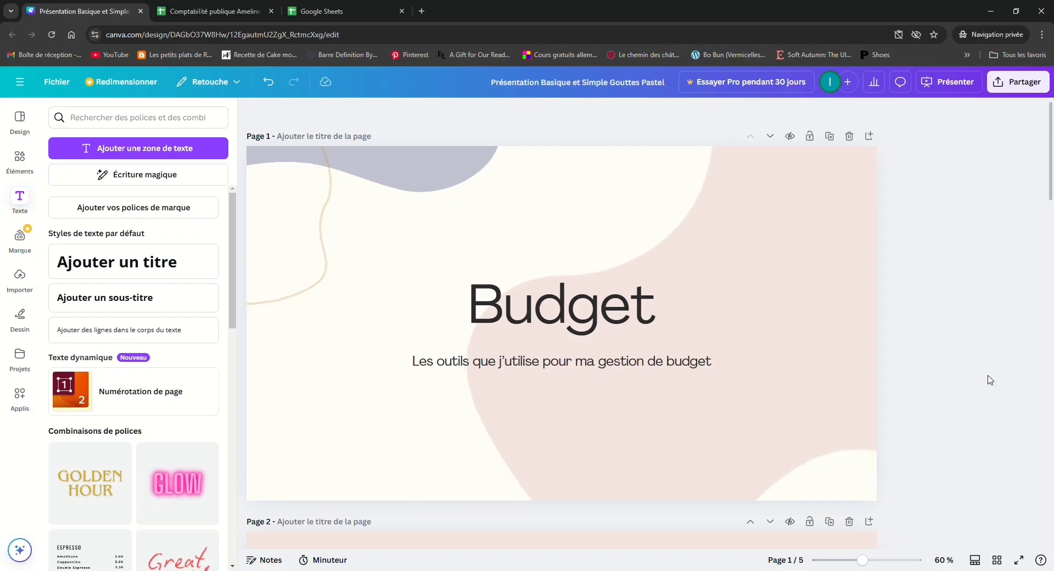
Create a blank Google Sheets spreadsheet from Google Drive and close the leftover Sheets home and Drive tabs
{"action": "left_click", "coordinate": [325, 12]}
{"action": "left_click", "coordinate": [242, 9]}
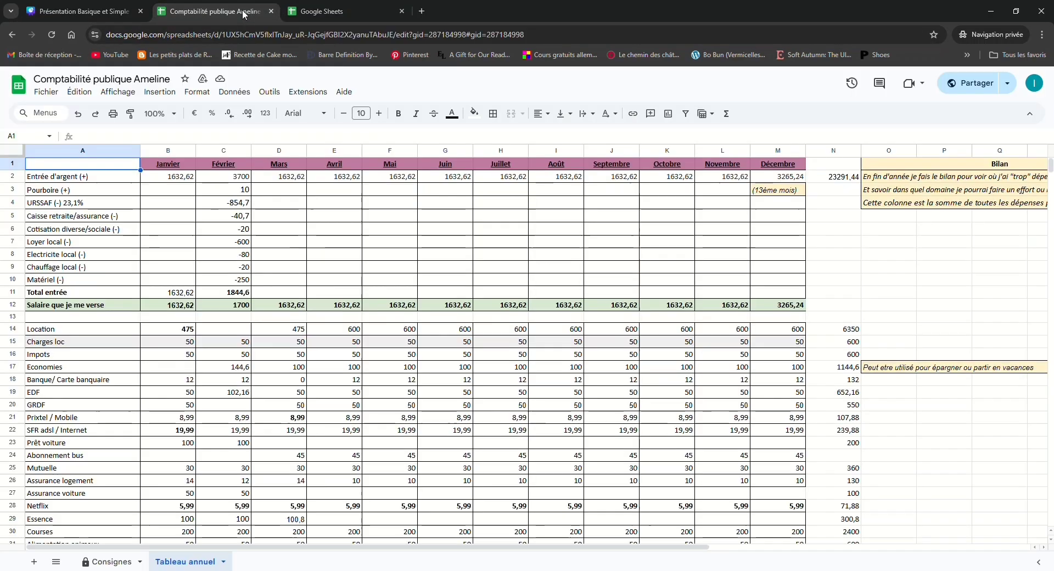
{"action": "left_click", "coordinate": [306, 12]}
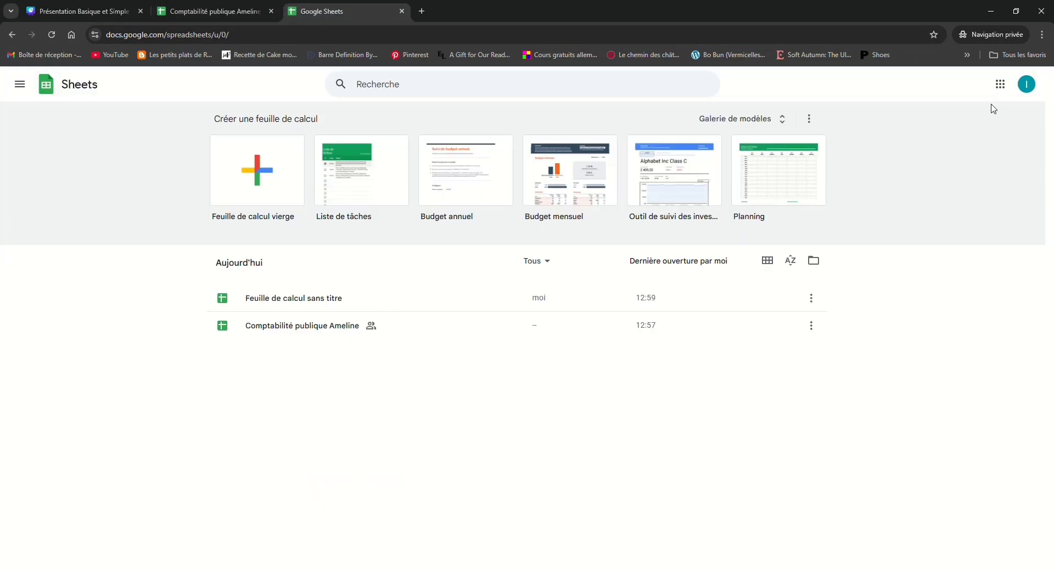
{"action": "left_click", "coordinate": [1001, 84]}
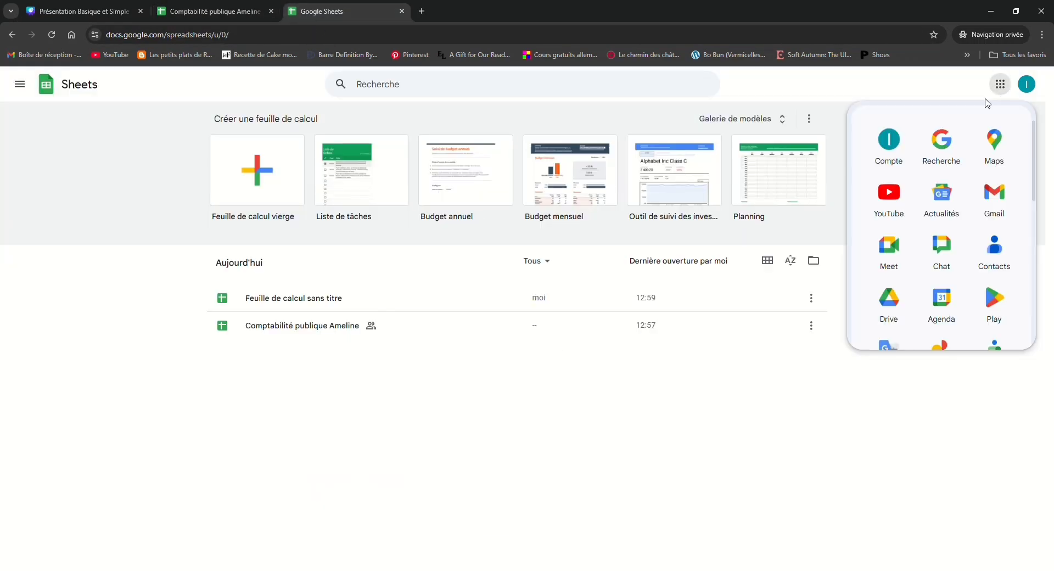
{"action": "left_click", "coordinate": [890, 308]}
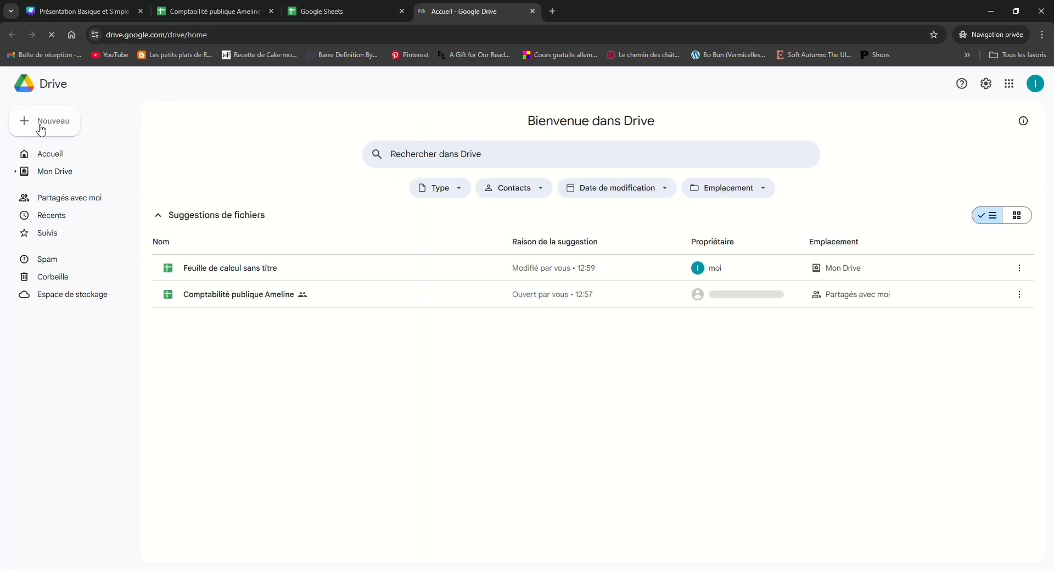
{"action": "left_click", "coordinate": [40, 128]}
{"action": "left_click", "coordinate": [70, 205]}
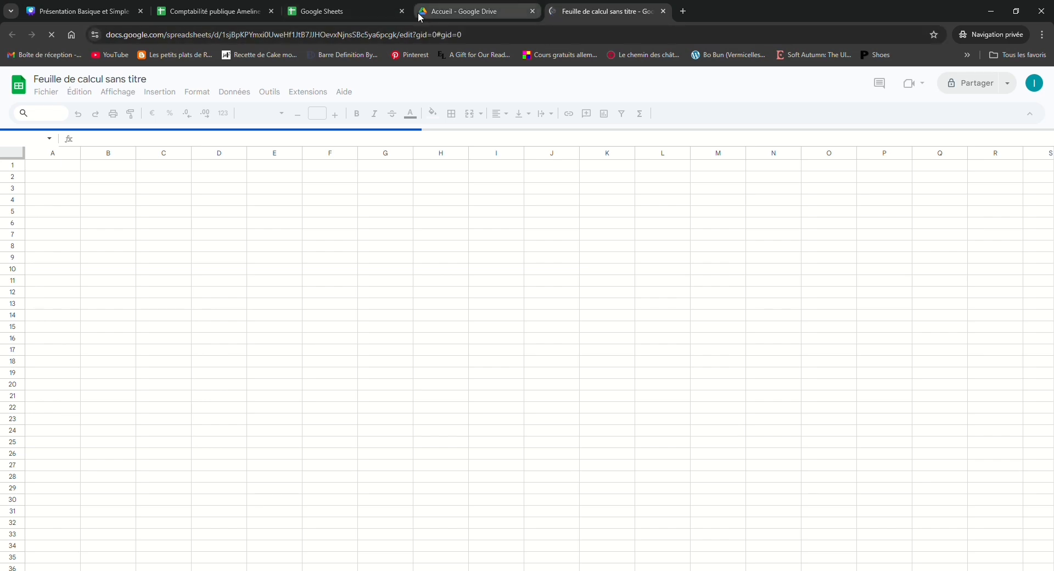
{"action": "left_click", "coordinate": [402, 12]}
{"action": "left_click", "coordinate": [402, 11]}
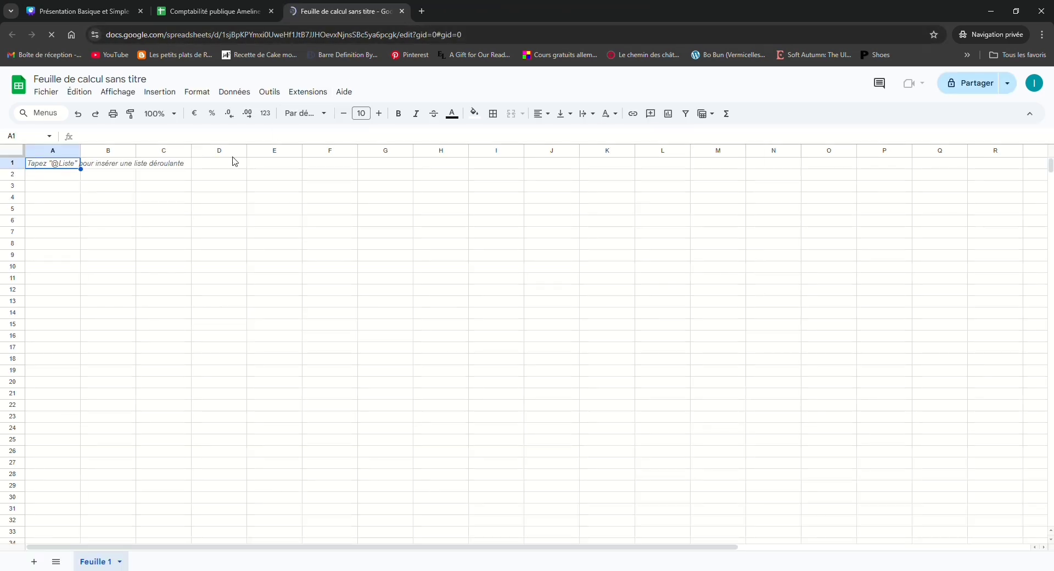
Copy the entire Tableau annuel sheet from the public accounting spreadsheet into the blank spreadsheet and close the source file
{"action": "left_click", "coordinate": [228, 14]}
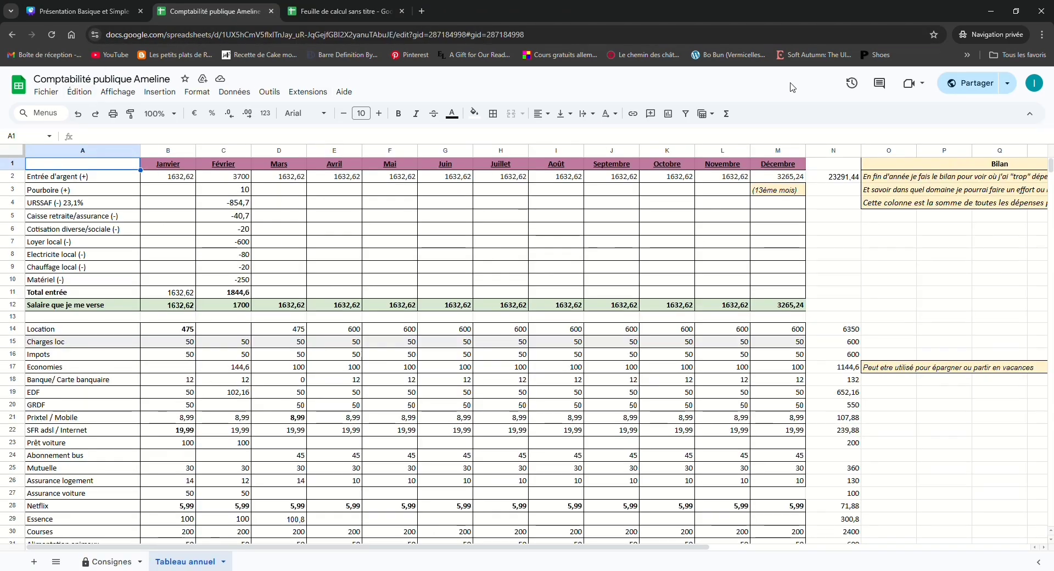
{"action": "left_click", "coordinate": [17, 152]}
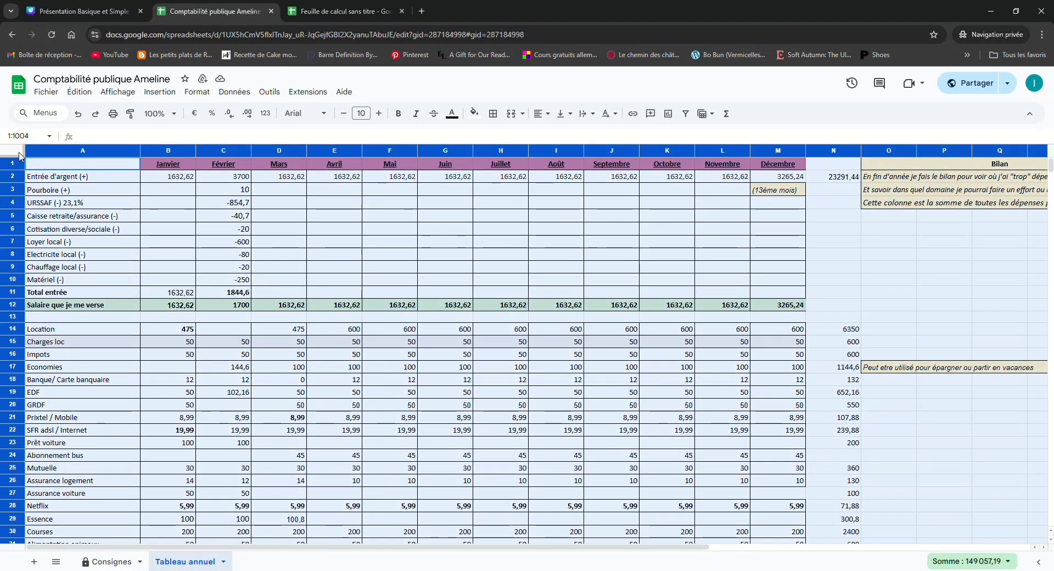
{"action": "key", "text": "ctrl+Tab"}
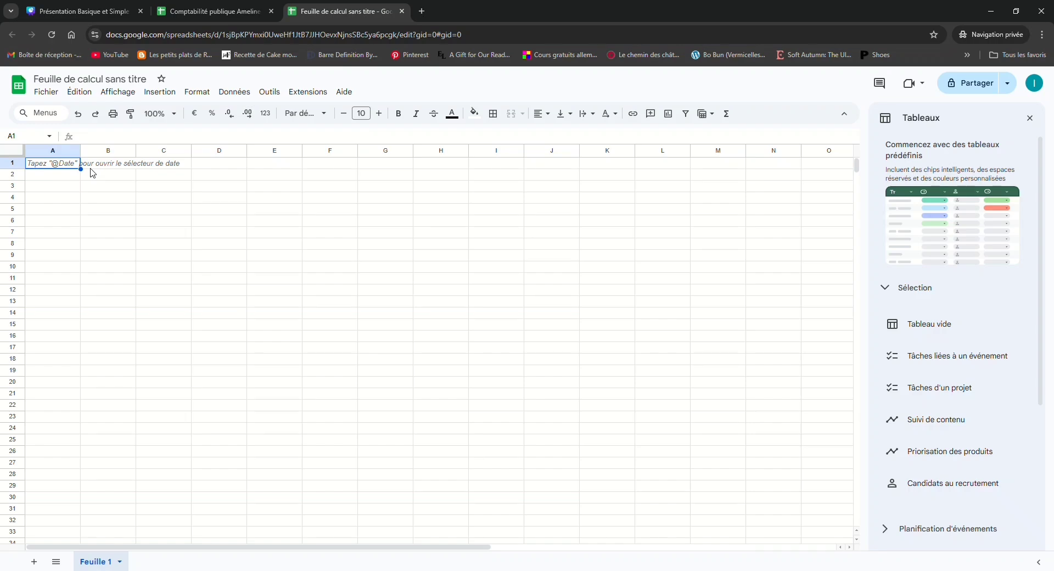
{"action": "key", "text": "ctrl+v"}
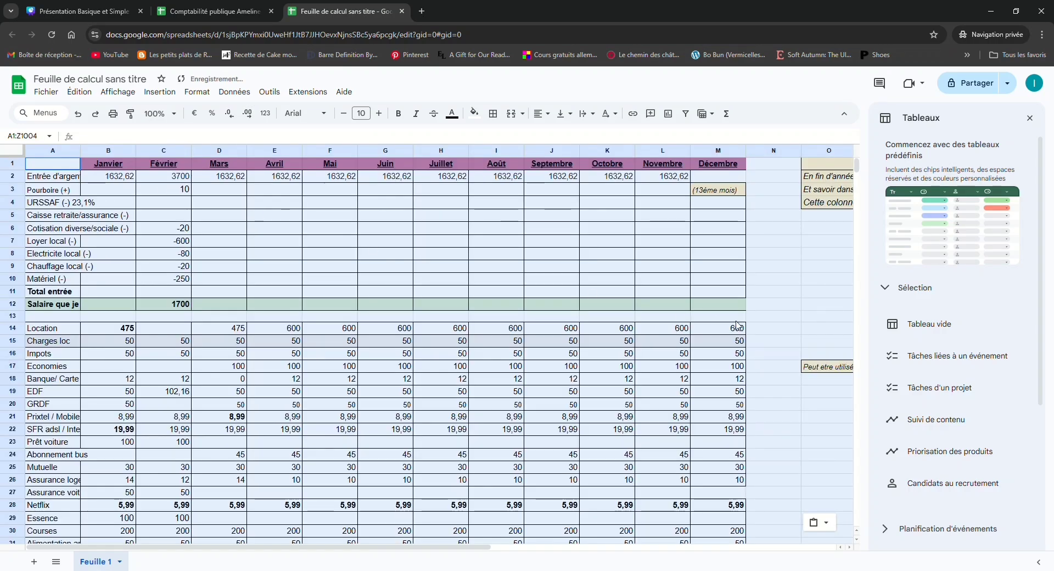
{"action": "key", "text": "ctrl+shift+Tab"}
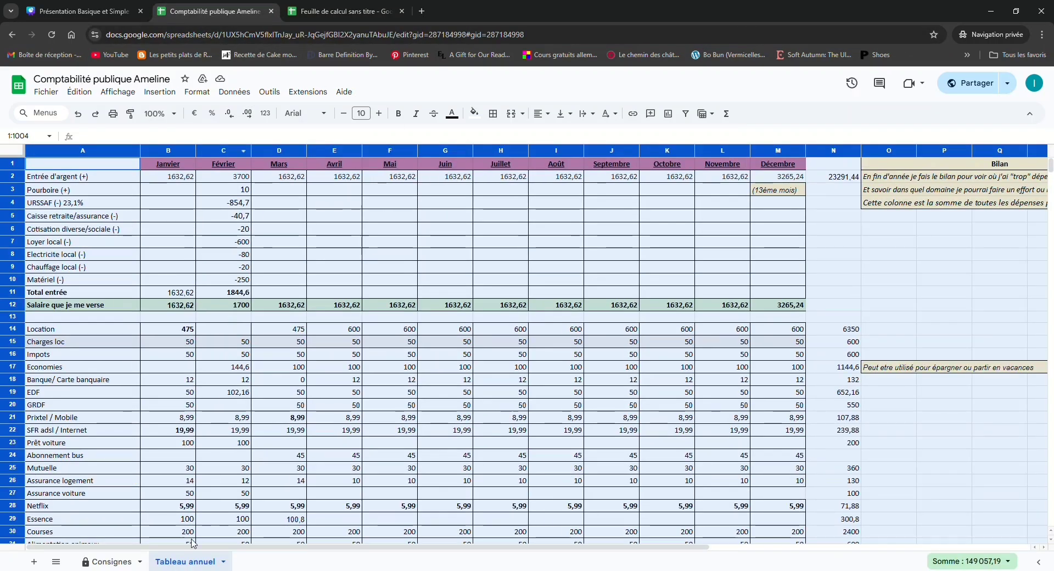
{"action": "key", "text": "ctrl+w"}
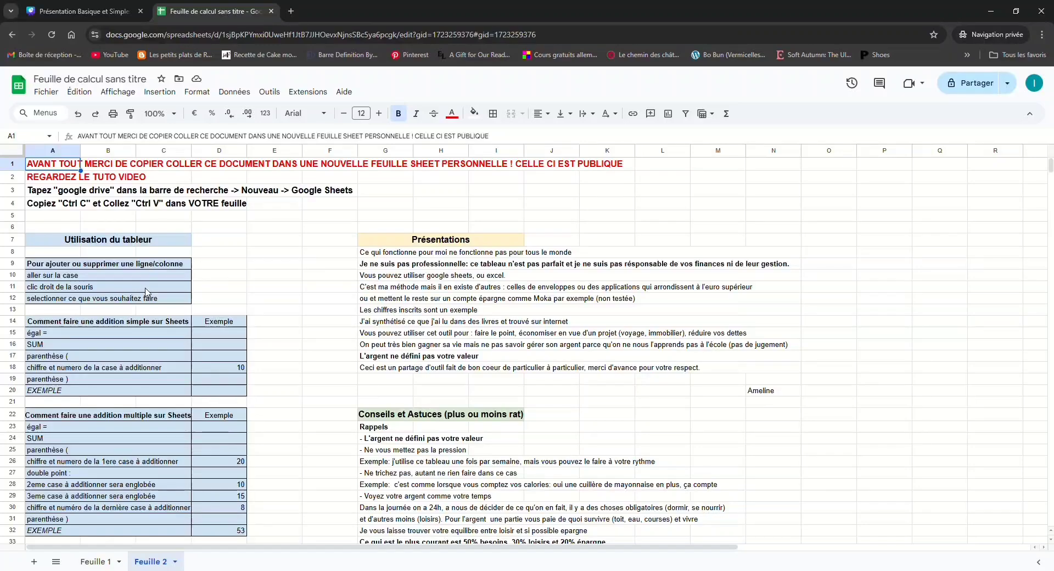
Delete row 12 on Feuille 2 and restore it with undo, trying redo in between
{"action": "right_click", "coordinate": [230, 298]}
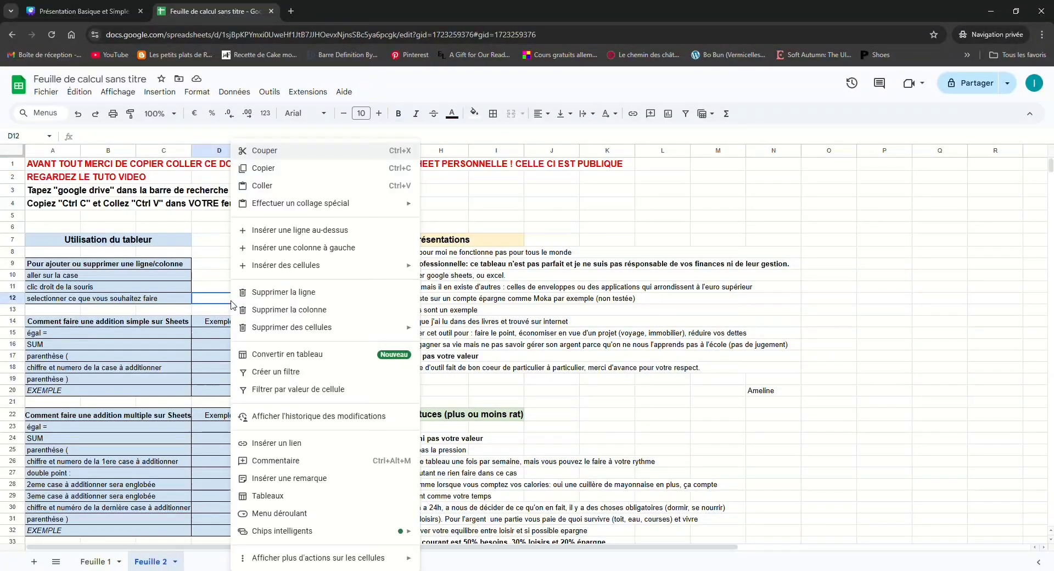
{"action": "left_click", "coordinate": [299, 301]}
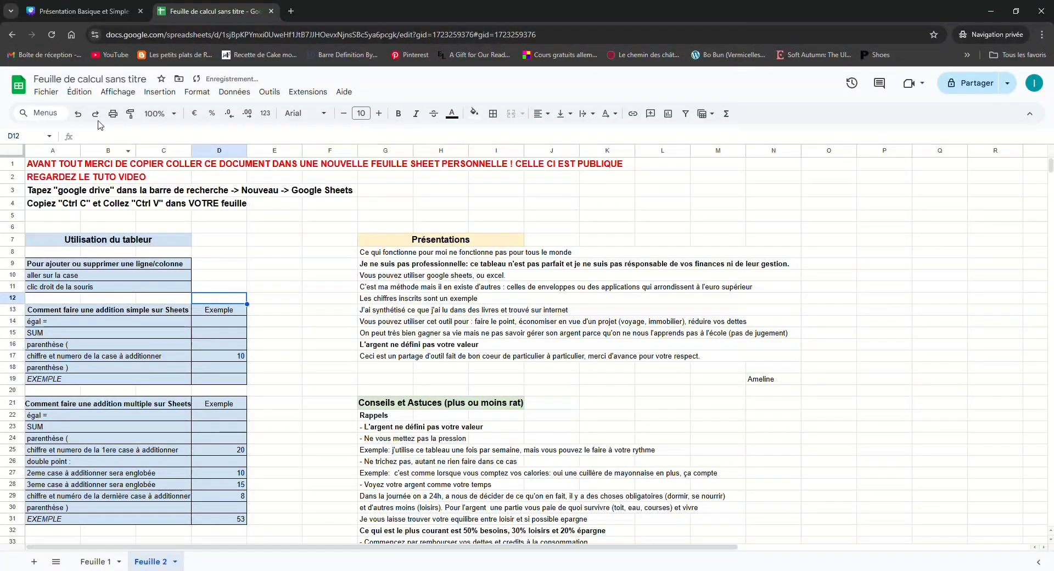
{"action": "left_click", "coordinate": [79, 115]}
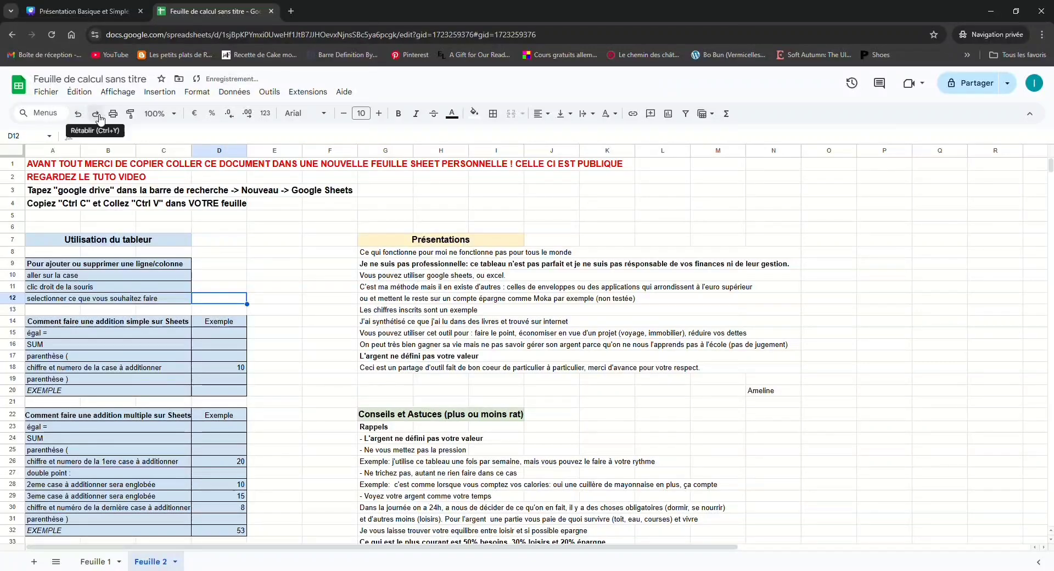
{"action": "left_click", "coordinate": [95, 115]}
{"action": "left_click", "coordinate": [79, 114]}
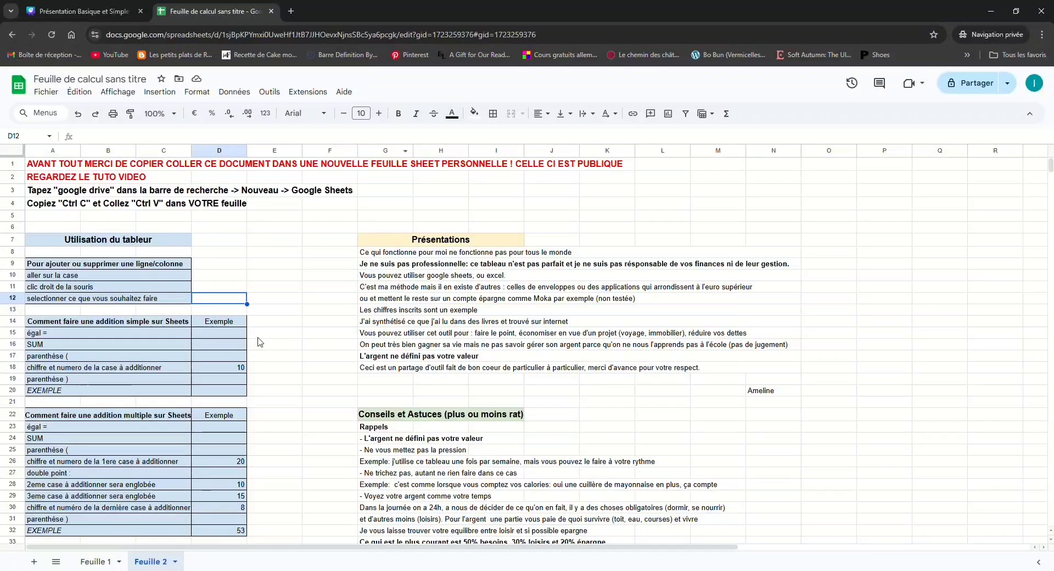
Enter the formula =sum(D18+12) in the EXEMPLE cell D20 of the simple addition table
{"action": "scroll", "coordinate": [260, 342], "scroll_direction": "down", "scroll_amount": 1}
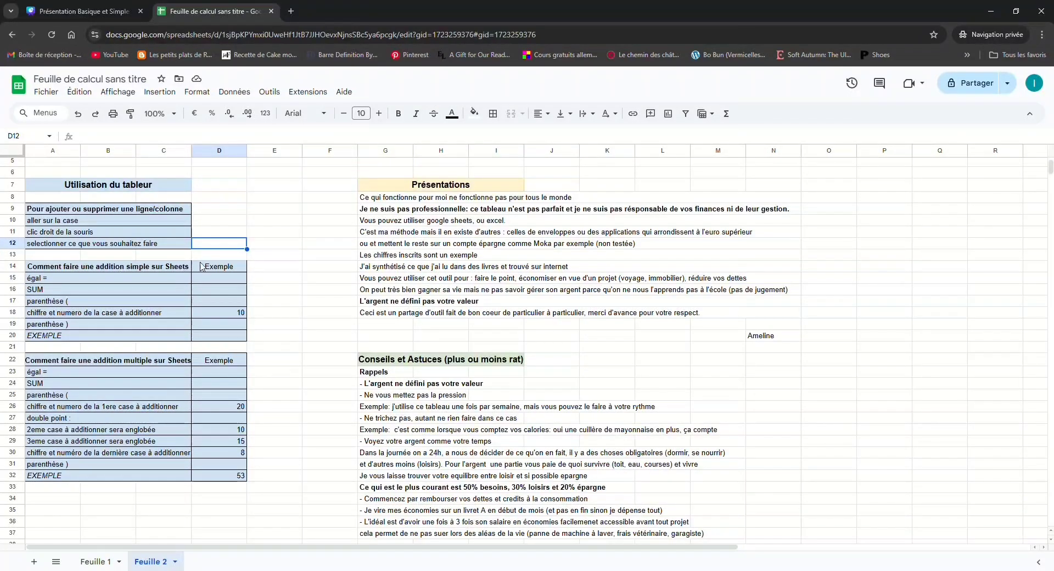
{"action": "double_click", "coordinate": [218, 335]}
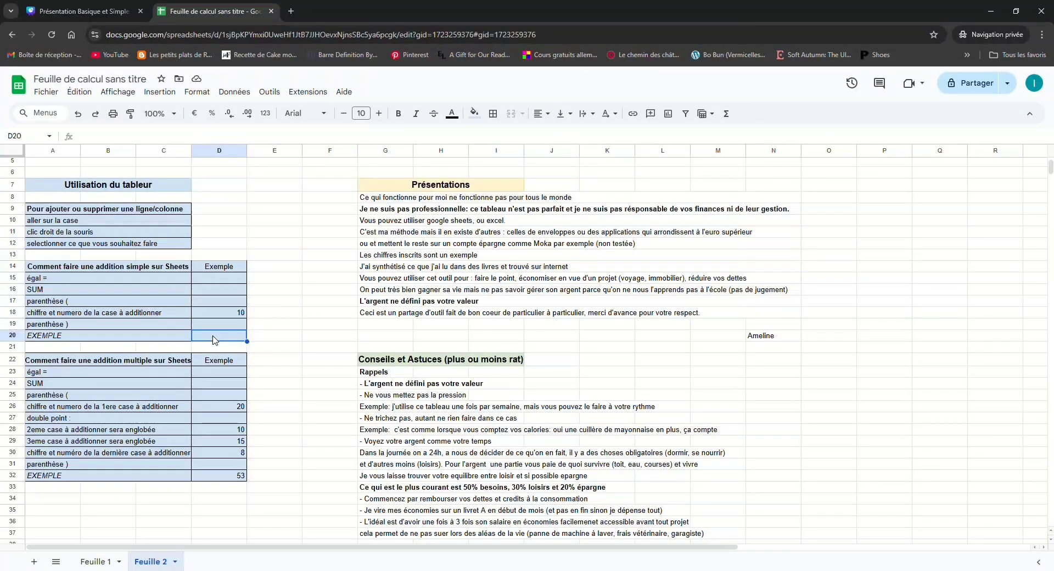
{"action": "type", "text": "="}
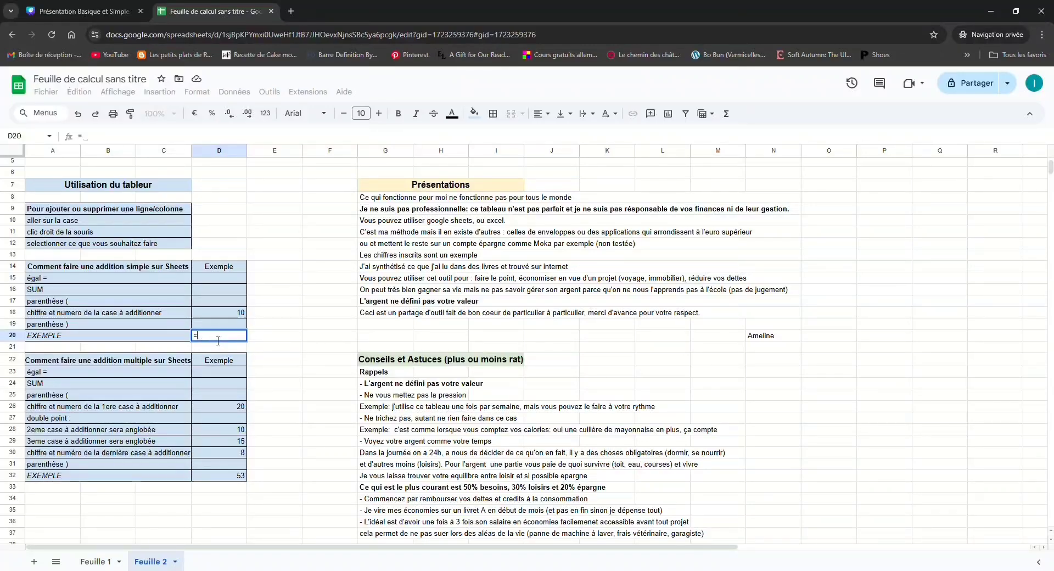
{"action": "type", "text": "sum"}
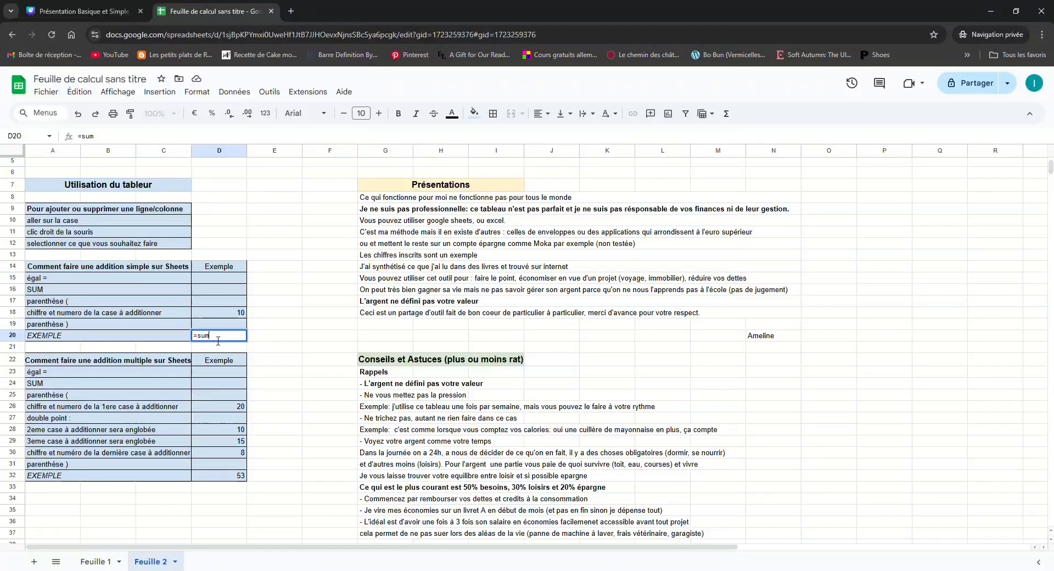
{"action": "type", "text": "("}
{"action": "left_click", "coordinate": [223, 315]}
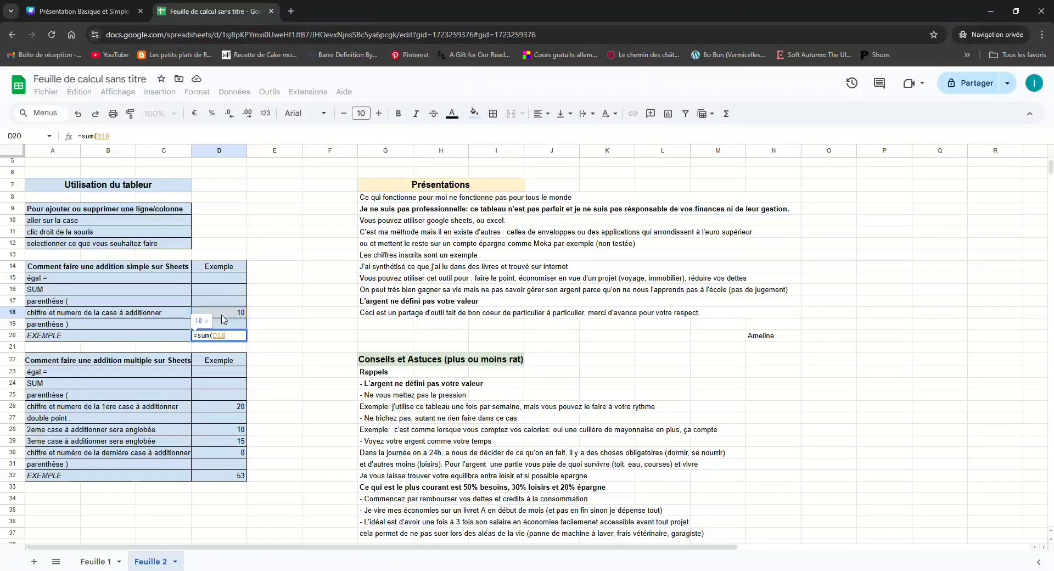
{"action": "type", "text": "+12"}
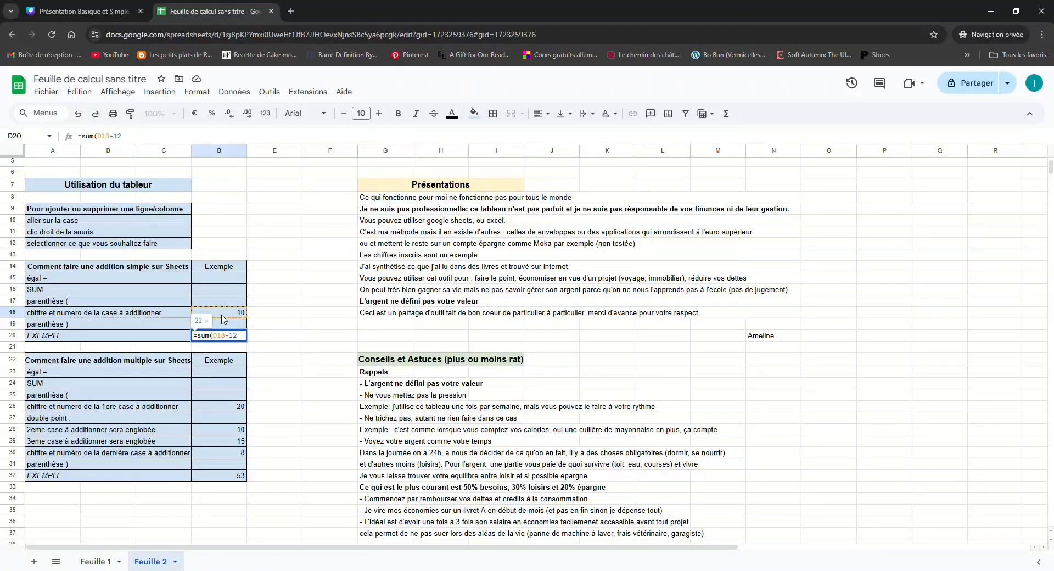
{"action": "key", "text": "Return"}
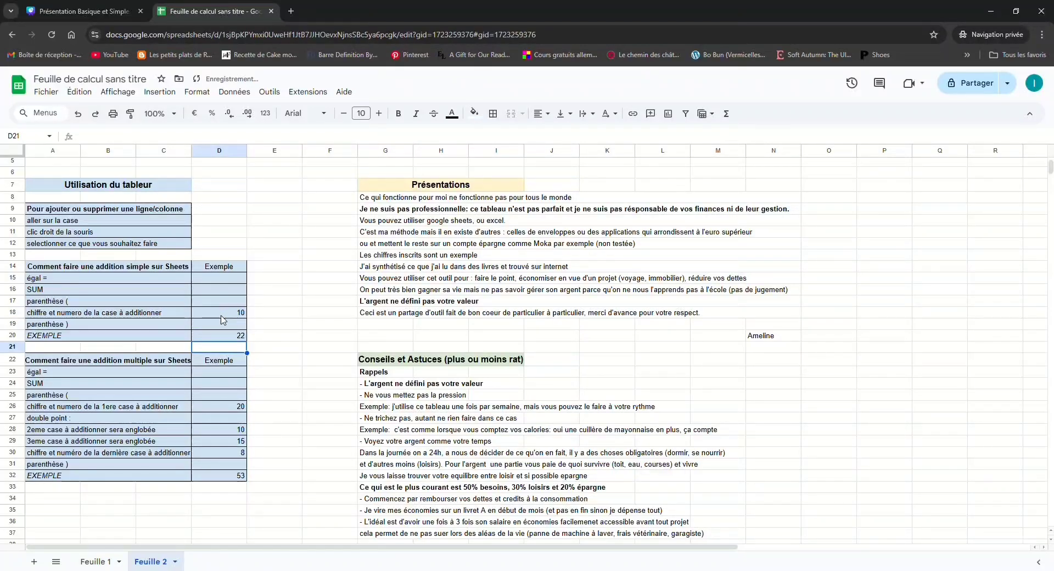
Insert a row above the "parenthèse )" row of the simple addition table and enter 12 in its cell D19
{"action": "right_click", "coordinate": [107, 327]}
{"action": "left_click", "coordinate": [168, 233]}
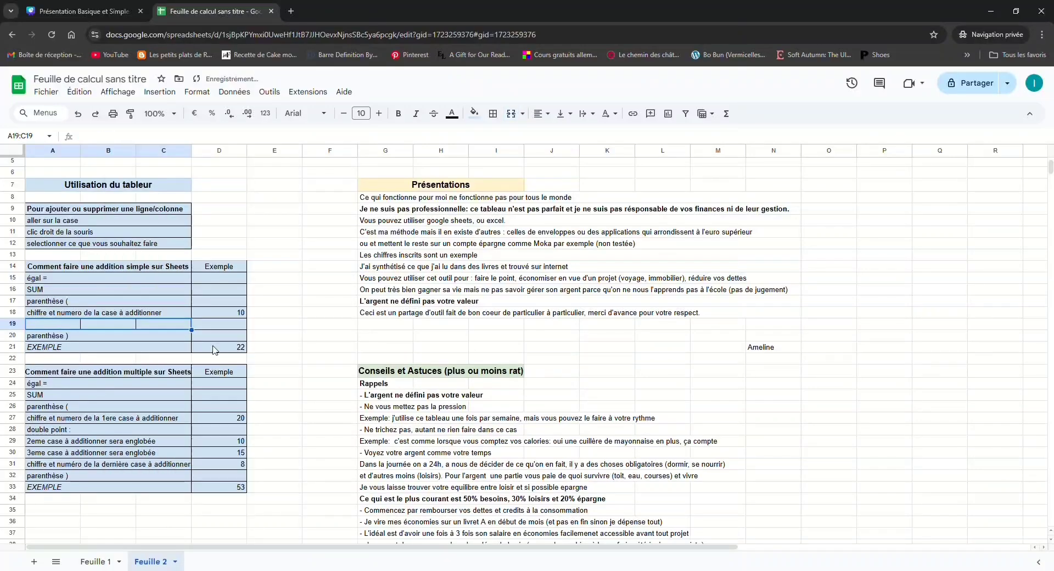
{"action": "left_click", "coordinate": [208, 327]}
{"action": "type", "text": "12"}
{"action": "key", "text": "Return"}
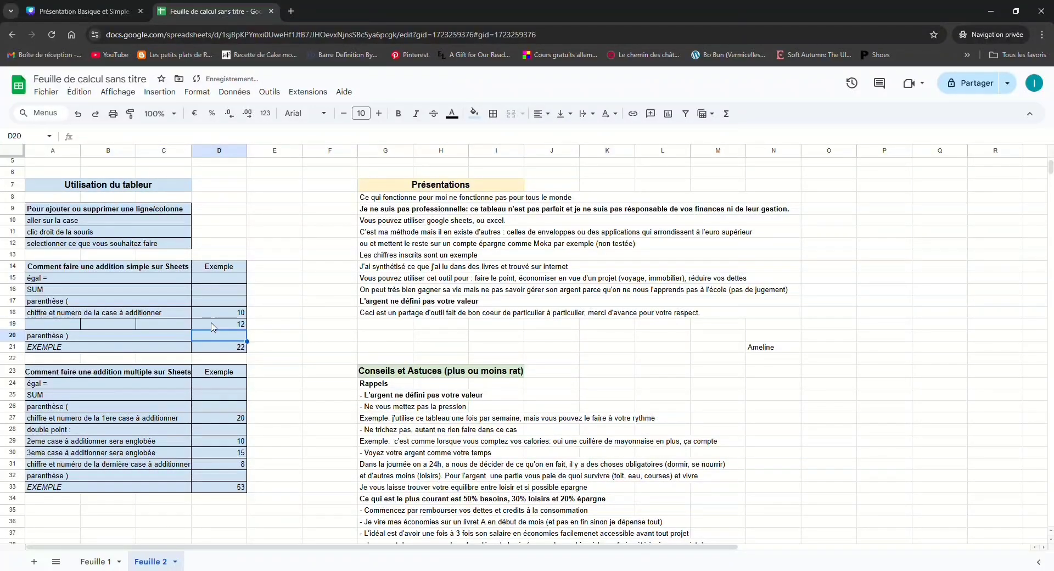
Replace the formula in the simple addition's EXEMPLE cell D21 with =sum(D18;D19)
{"action": "left_click", "coordinate": [232, 349]}
{"action": "type", "text": "=SOMME(D18+12"}
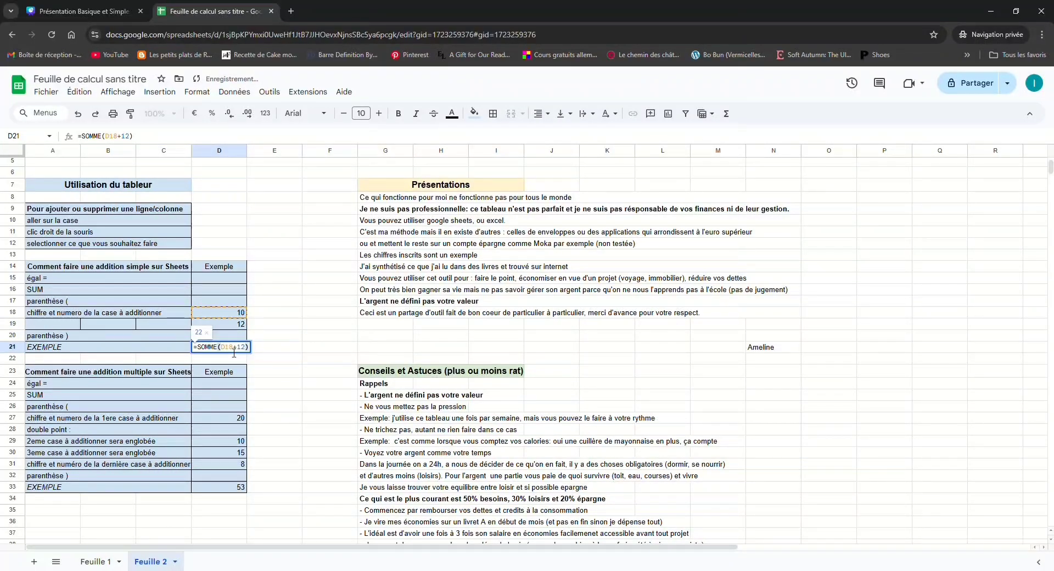
{"action": "key", "text": "Escape"}
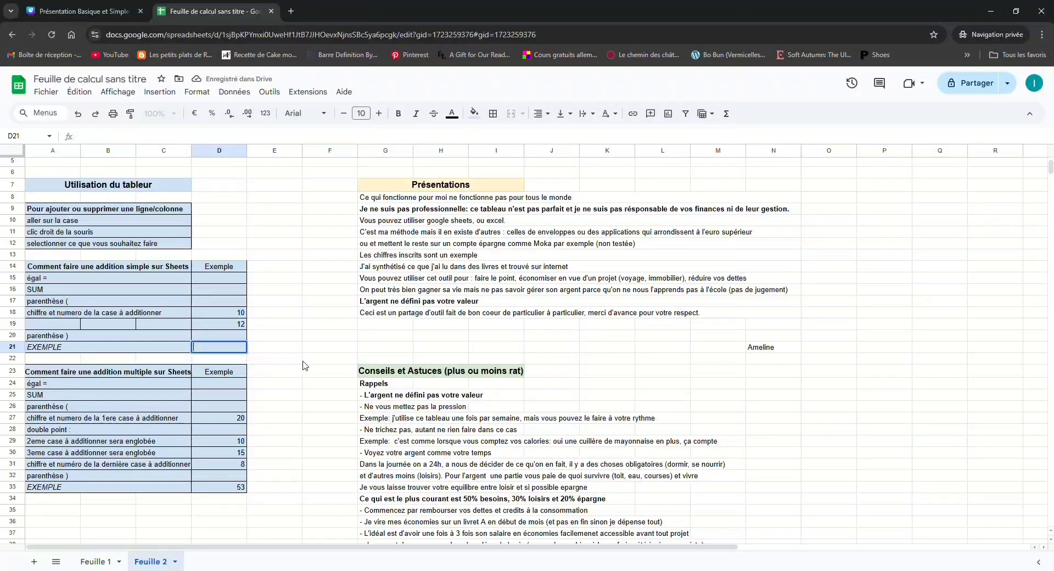
{"action": "type", "text": "="}
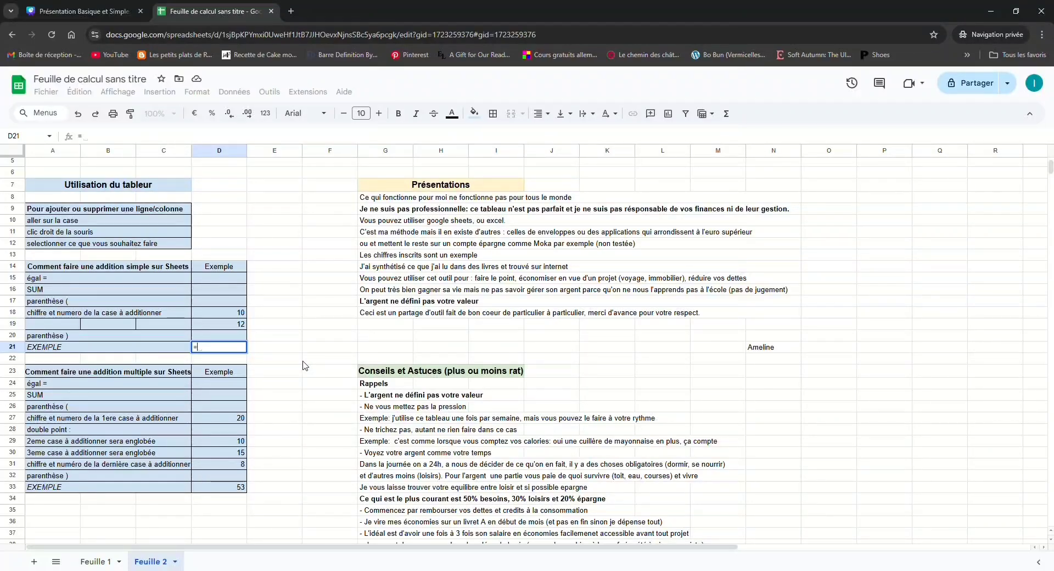
{"action": "type", "text": "sum"}
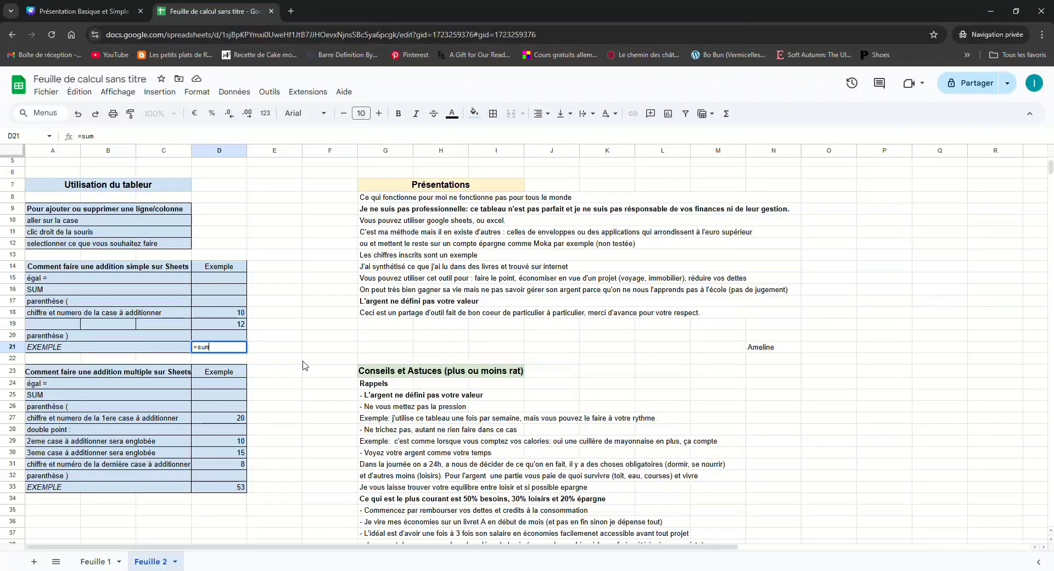
{"action": "type", "text": "("}
{"action": "left_click", "coordinate": [240, 314]}
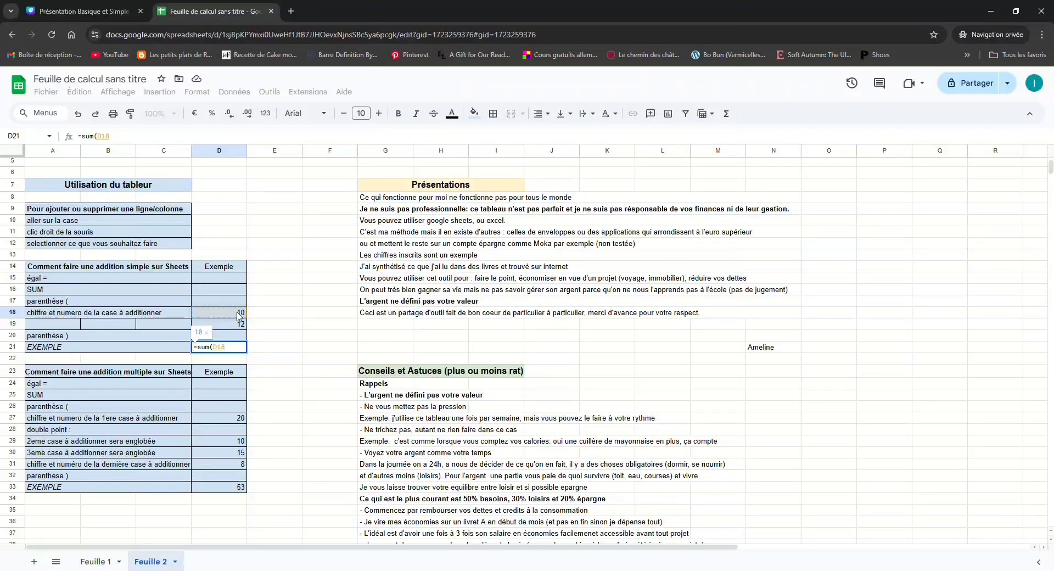
{"action": "type", "text": ";"}
{"action": "left_click", "coordinate": [239, 325]}
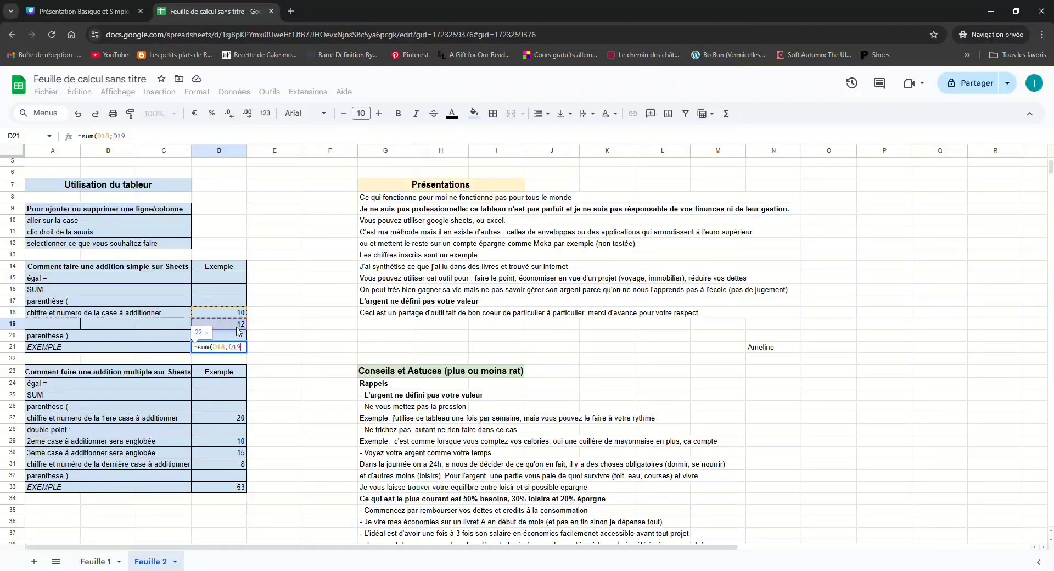
{"action": "type", "text": ")"}
{"action": "key", "text": "Return"}
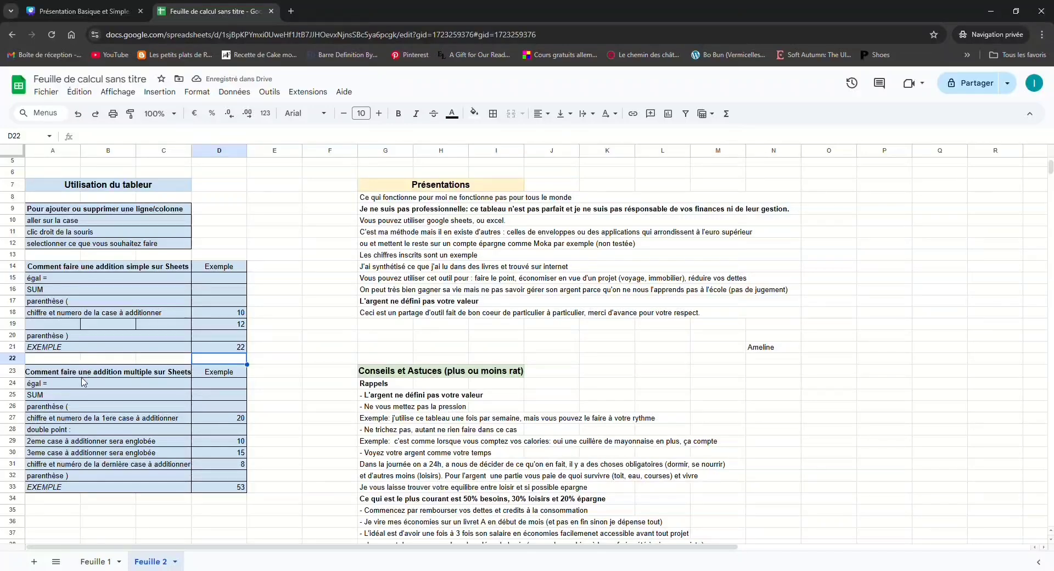
Replace the formula in the multiple addition table's EXEMPLE cell D33 with =sum(D27:D31)
{"action": "double_click", "coordinate": [229, 487]}
{"action": "key", "text": "BackSpace"}
{"action": "key", "text": "BackSpace"}
{"action": "key", "text": "BackSpace"}
{"action": "key", "text": "BackSpace"}
{"action": "key", "text": "BackSpace"}
{"action": "key", "text": "BackSpace"}
{"action": "key", "text": "BackSpace"}
{"action": "key", "text": "BackSpace"}
{"action": "key", "text": "BackSpace"}
{"action": "key", "text": "BackSpace"}
{"action": "key", "text": "BackSpace"}
{"action": "key", "text": "BackSpace"}
{"action": "key", "text": "BackSpace"}
{"action": "key", "text": "BackSpace"}
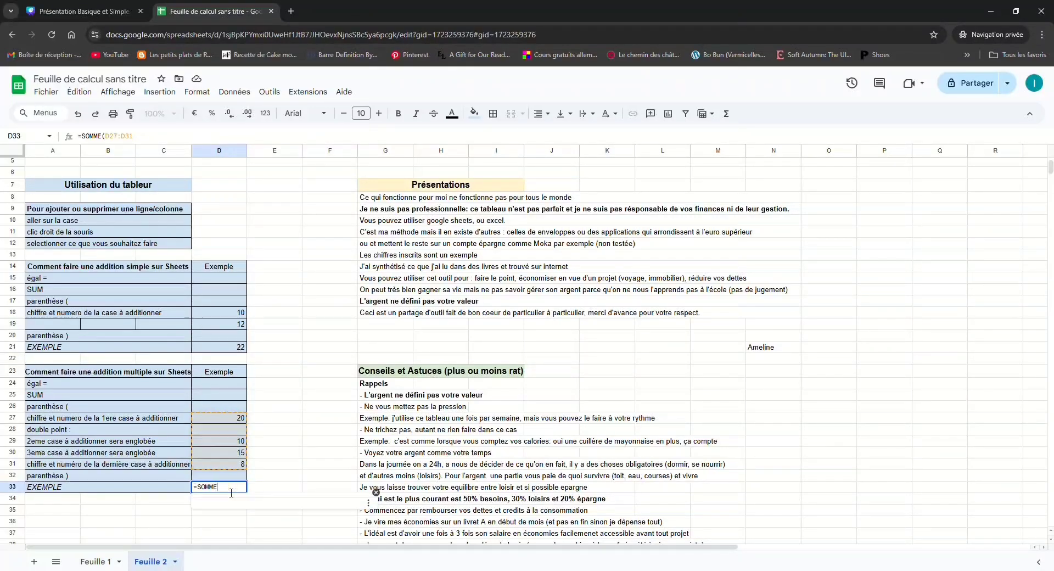
{"action": "type", "text": "="}
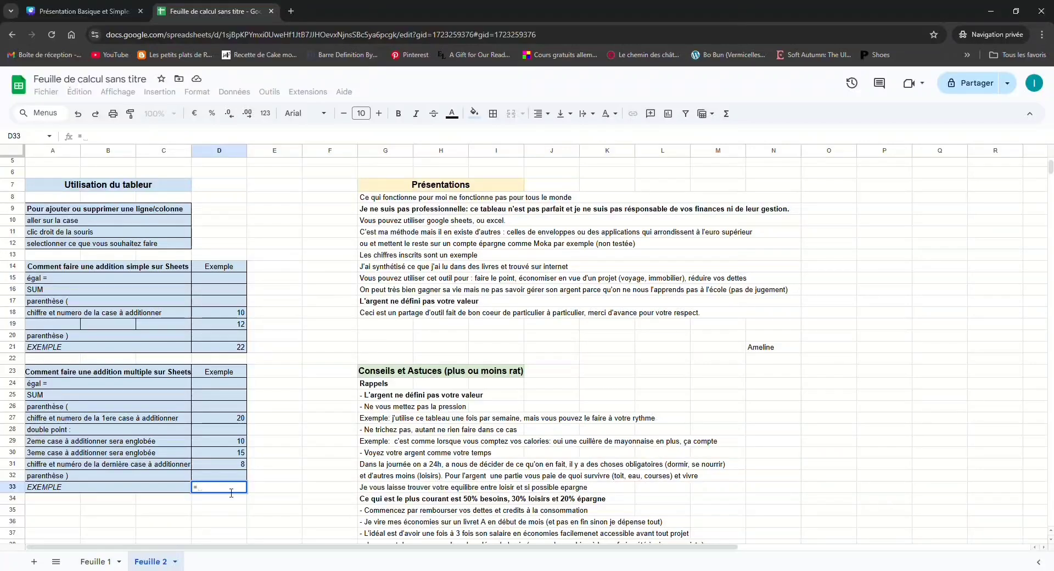
{"action": "type", "text": "sum("}
{"action": "left_click", "coordinate": [239, 420]}
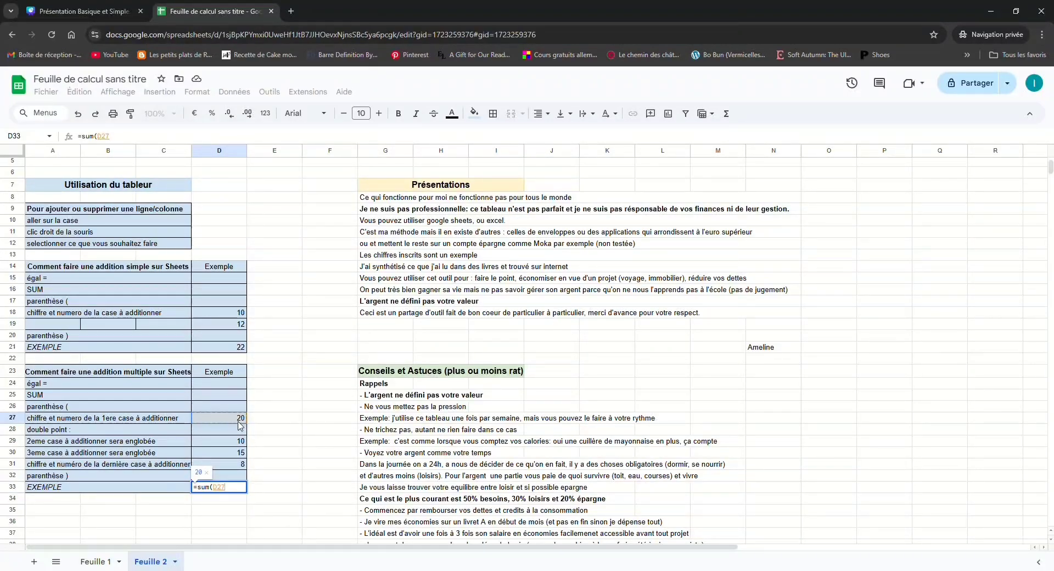
{"action": "type", "text": ":"}
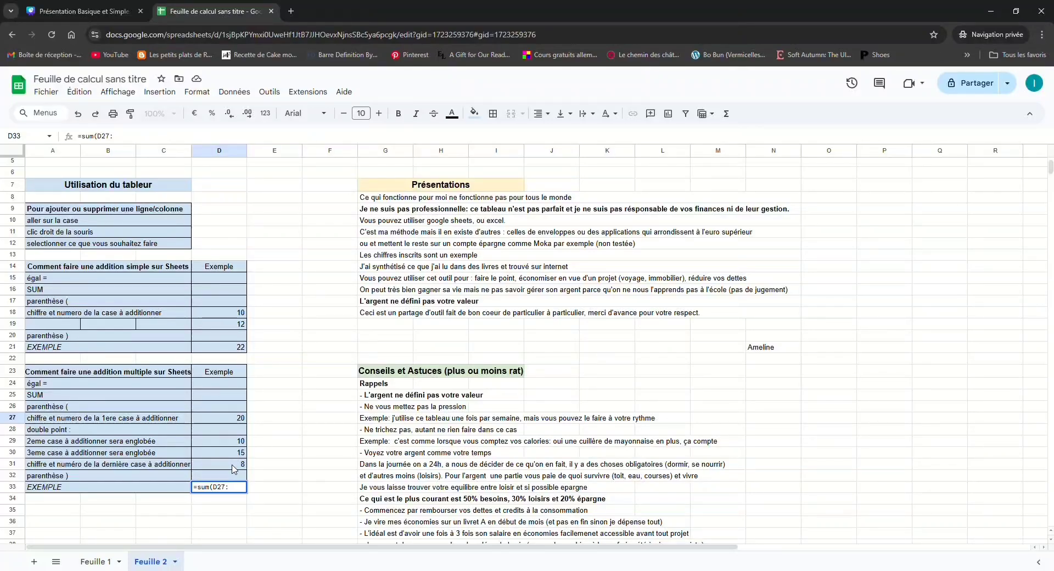
{"action": "type", "text": "d31"}
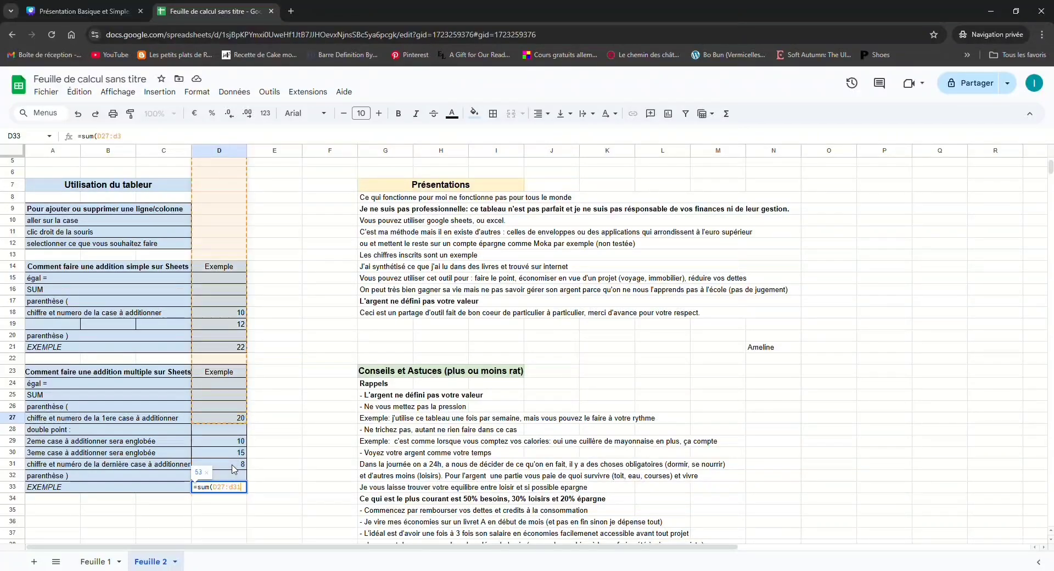
{"action": "key", "text": "Return"}
{"action": "left_click", "coordinate": [237, 489]}
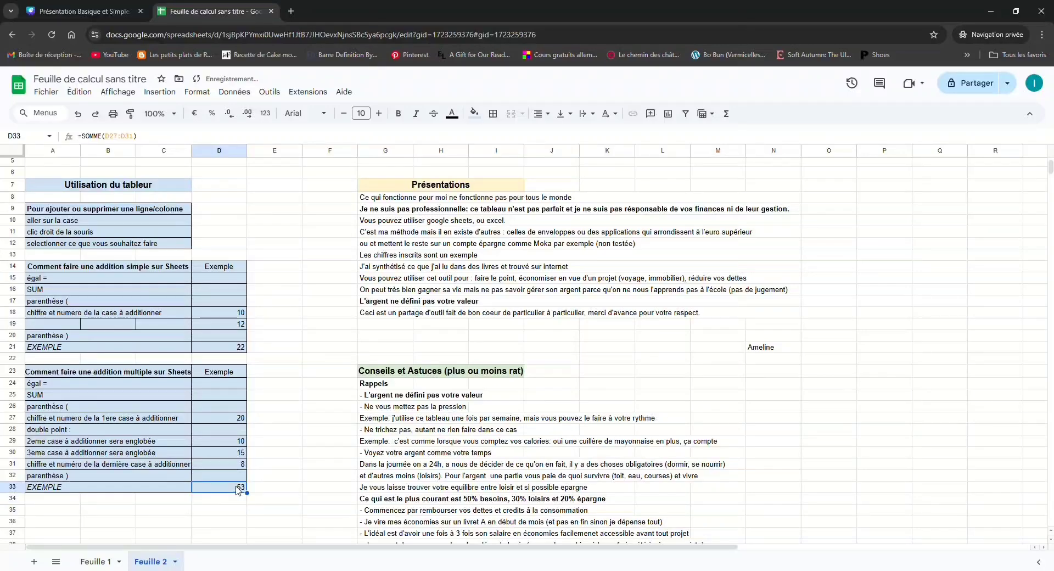
{"action": "double_click", "coordinate": [238, 489]}
{"action": "left_click", "coordinate": [242, 514]}
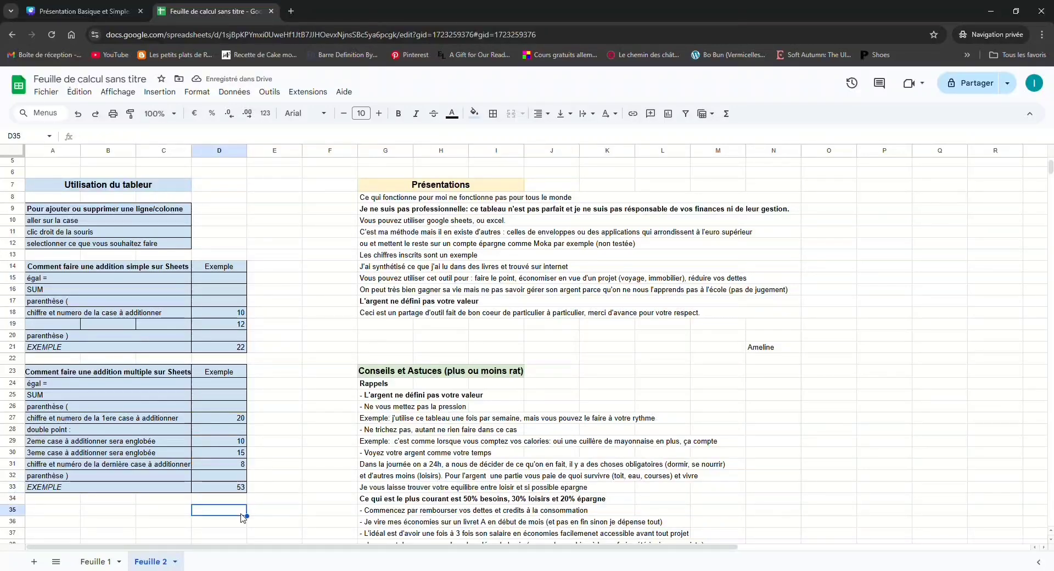
Try to enter the operators + - / * in cell A35 below the tables, and discard the entry
{"action": "left_click", "coordinate": [76, 516]}
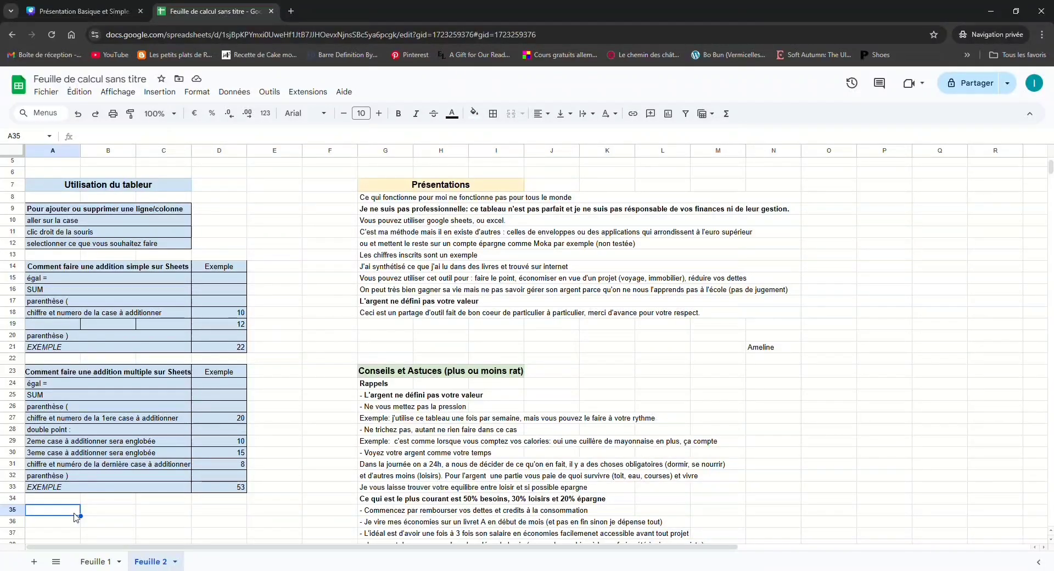
{"action": "type", "text": "+ - /"}
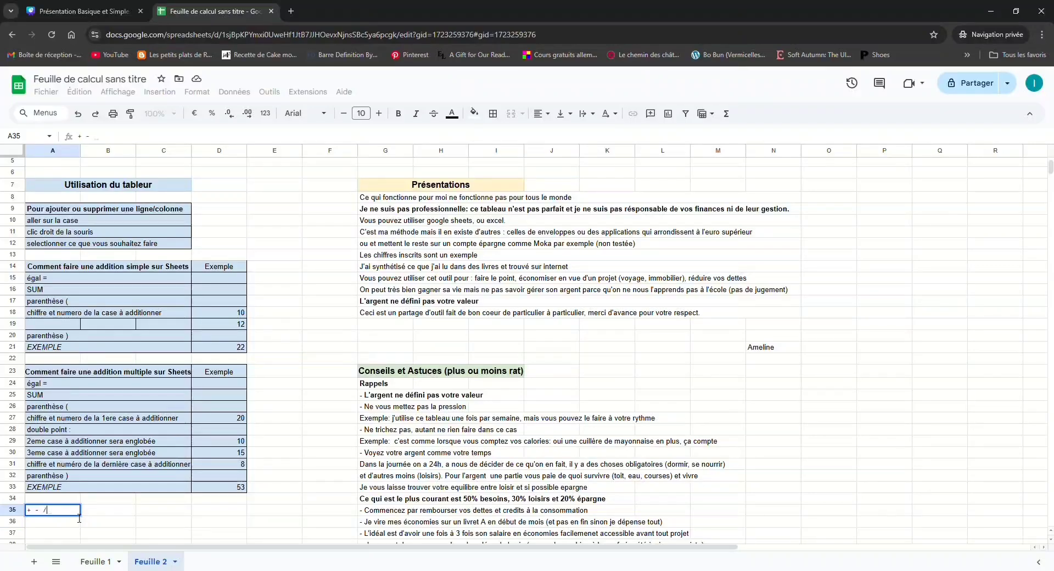
{"action": "type", "text": " *"}
{"action": "left_click", "coordinate": [105, 515]}
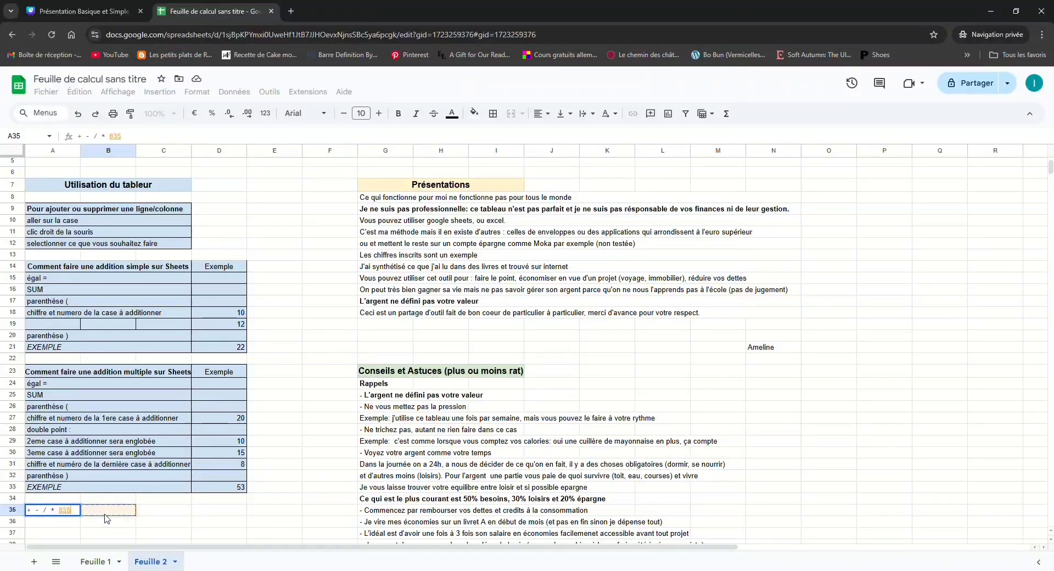
{"action": "key", "text": "BackSpace"}
{"action": "key", "text": "BackSpace"}
{"action": "key", "text": "BackSpace"}
{"action": "key", "text": "Return"}
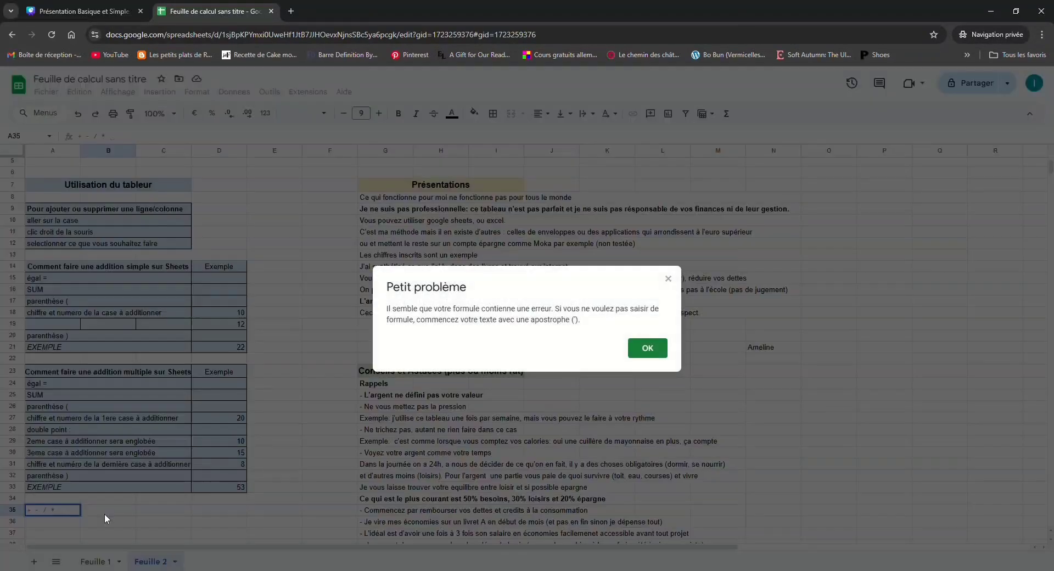
{"action": "left_click", "coordinate": [648, 347]}
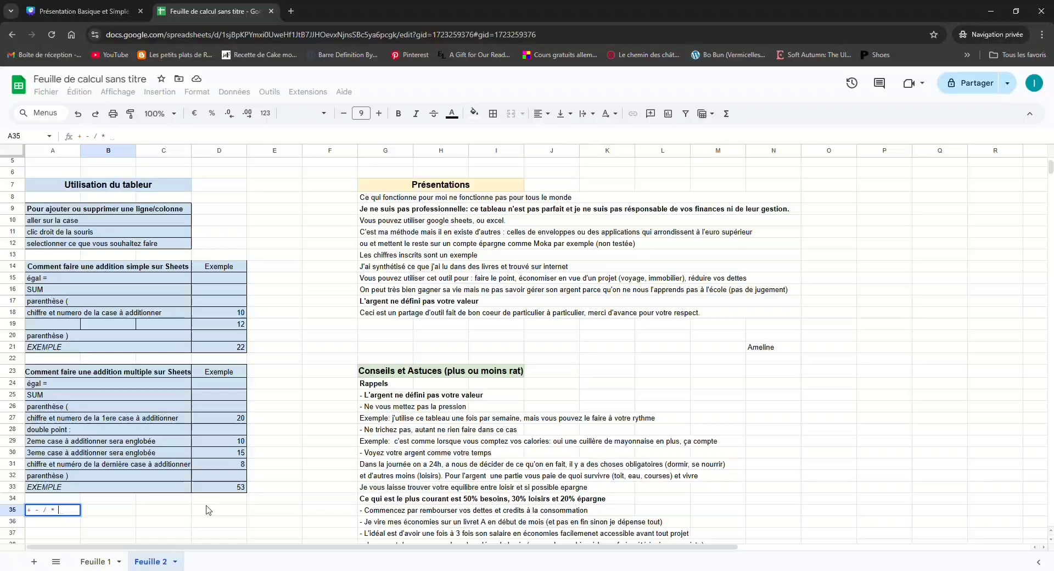
{"action": "key", "text": "Escape"}
Enter the test formula =12+5*2 in cell B35 and clear the cell again
{"action": "double_click", "coordinate": [103, 515]}
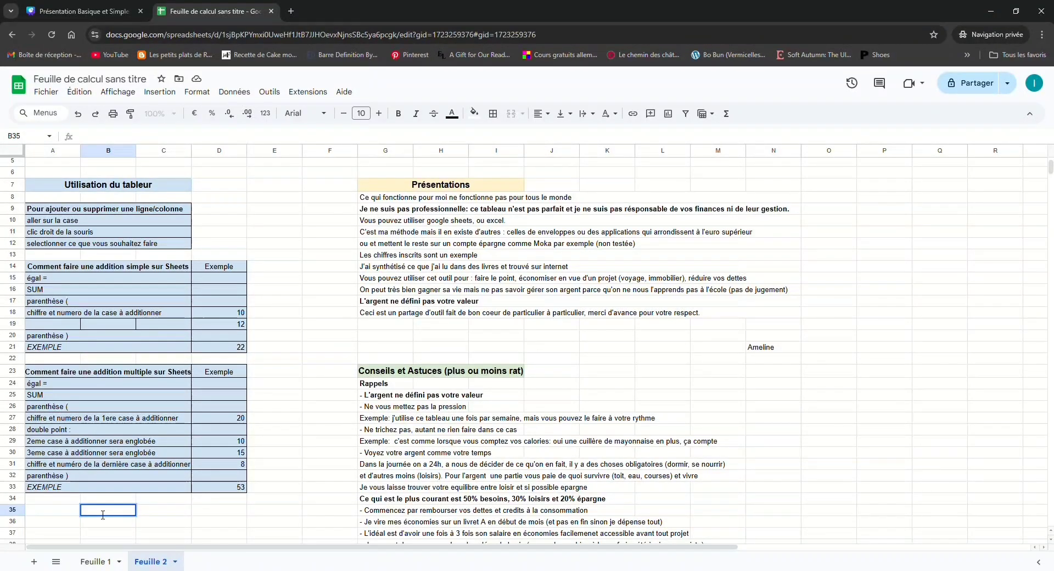
{"action": "type", "text": "=12+"}
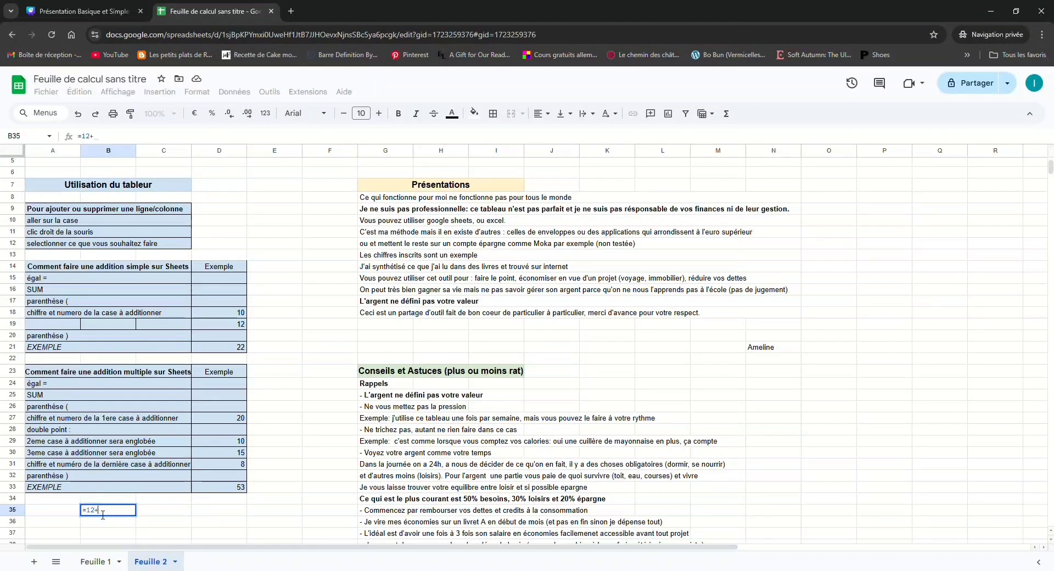
{"action": "type", "text": "5*2/1"}
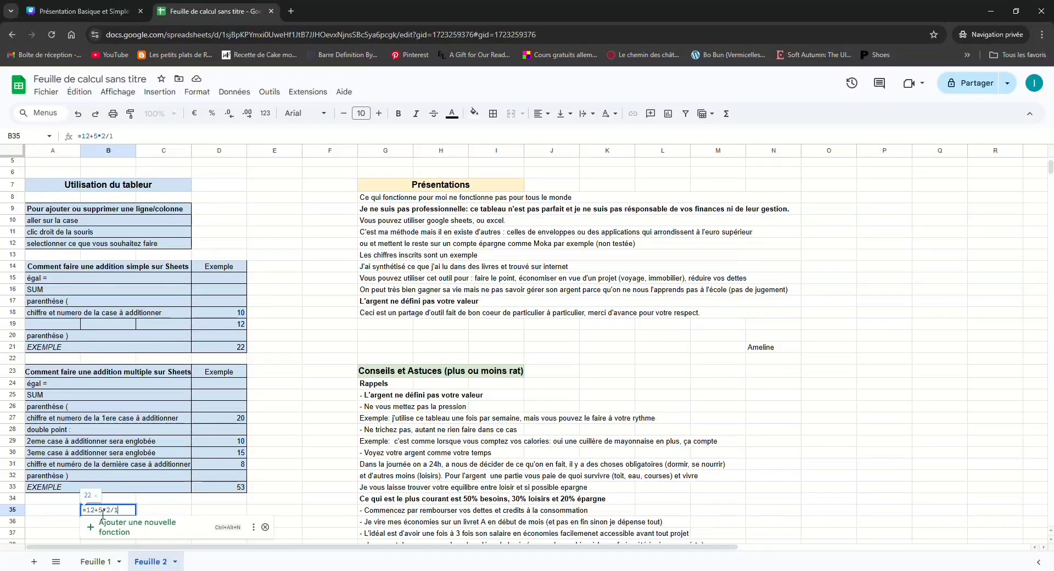
{"action": "key", "text": "Return"}
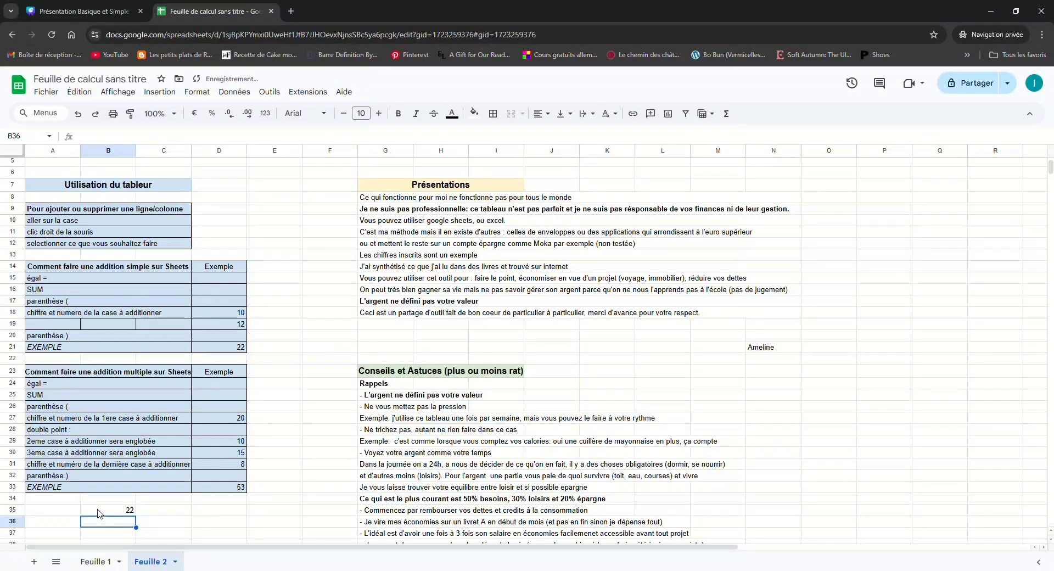
{"action": "left_click", "coordinate": [100, 513]}
{"action": "key", "text": "Delete"}
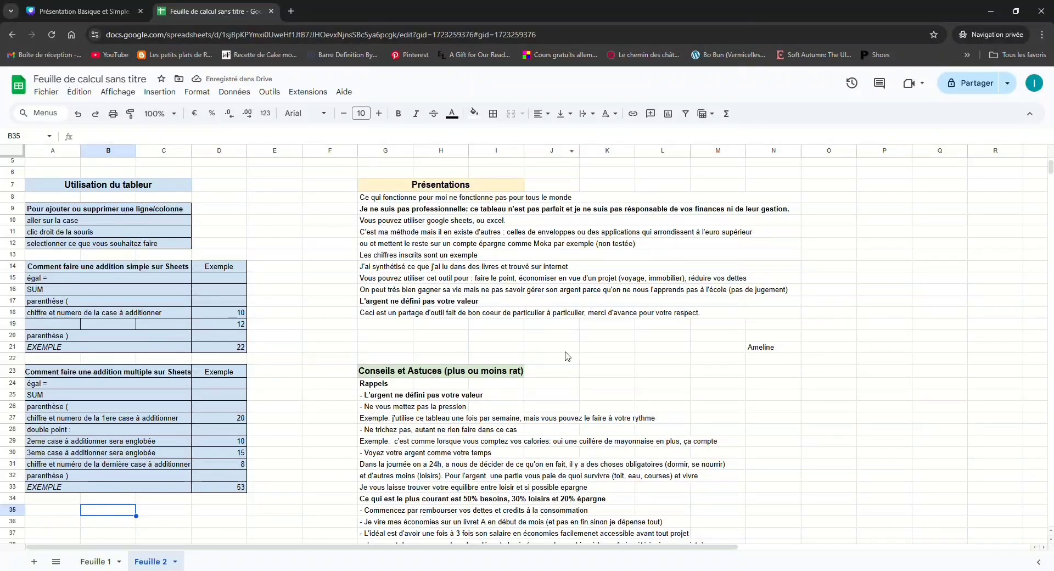
Switch to Feuille 1 and rename the spreadsheet file with "Compta", the owner's first name and 2025
{"action": "scroll", "coordinate": [462, 331], "scroll_direction": "down", "scroll_amount": 10}
{"action": "scroll", "coordinate": [501, 370], "scroll_direction": "up", "scroll_amount": 12}
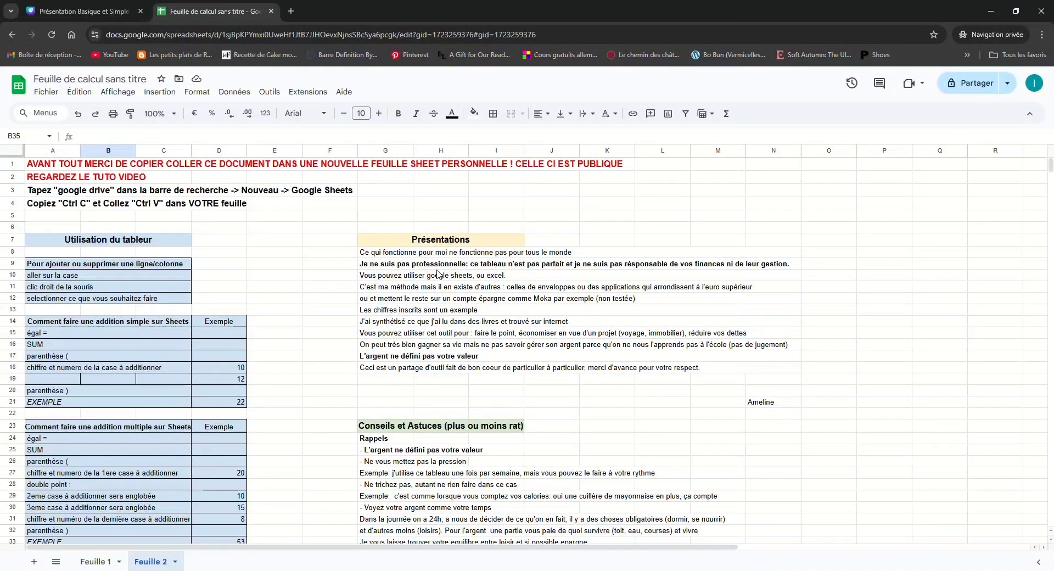
{"action": "left_click", "coordinate": [110, 566]}
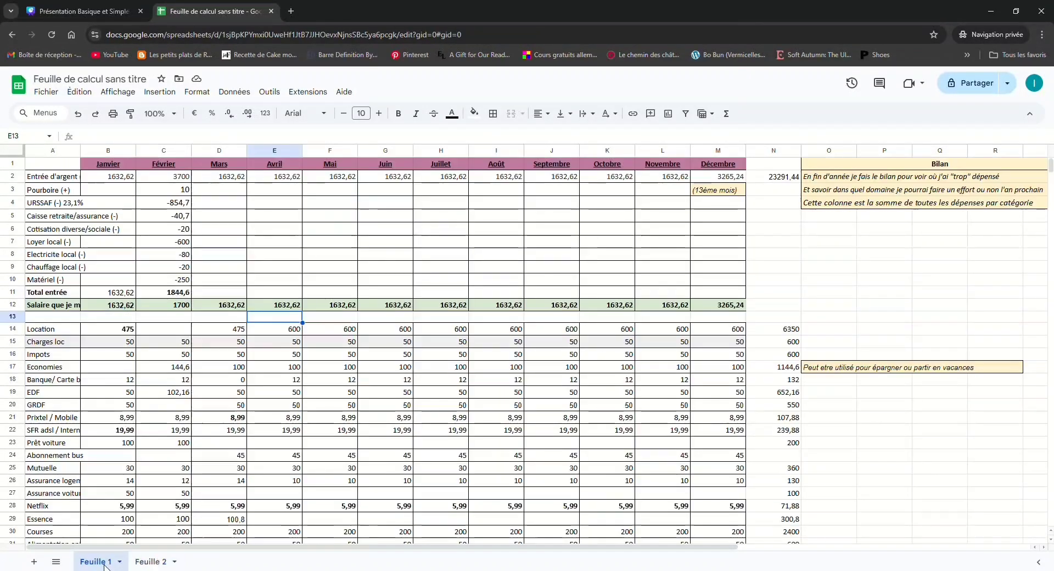
{"action": "left_click", "coordinate": [76, 81]}
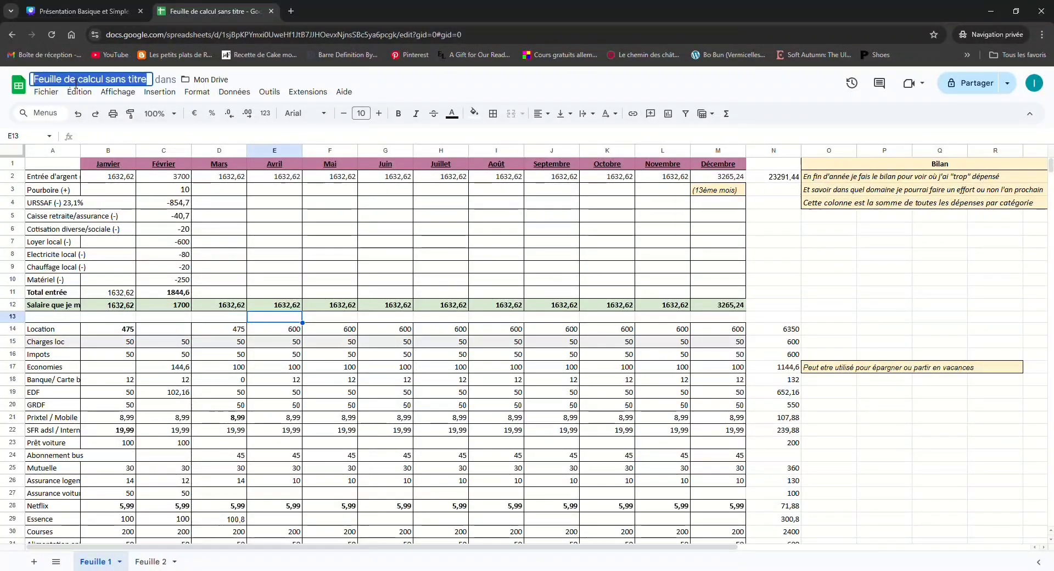
{"action": "type", "text": "Compta luc 2025"}
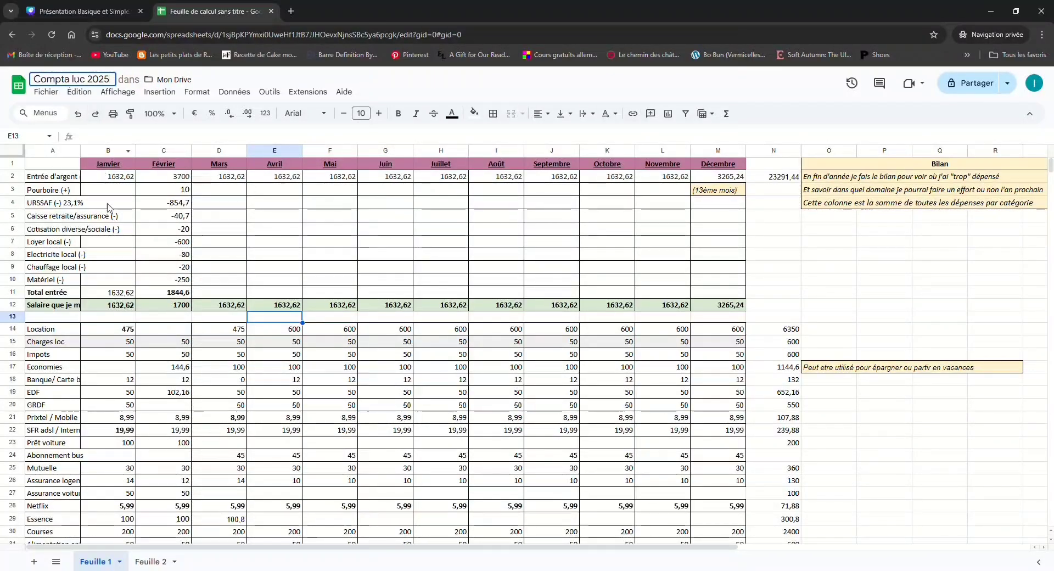
{"action": "left_click", "coordinate": [108, 242]}
Enter 10 as the Janvier value of the Pourboire (+) row in cell B3
{"action": "scroll", "coordinate": [171, 403], "scroll_direction": "down", "scroll_amount": 6}
{"action": "scroll", "coordinate": [171, 404], "scroll_direction": "down", "scroll_amount": 4}
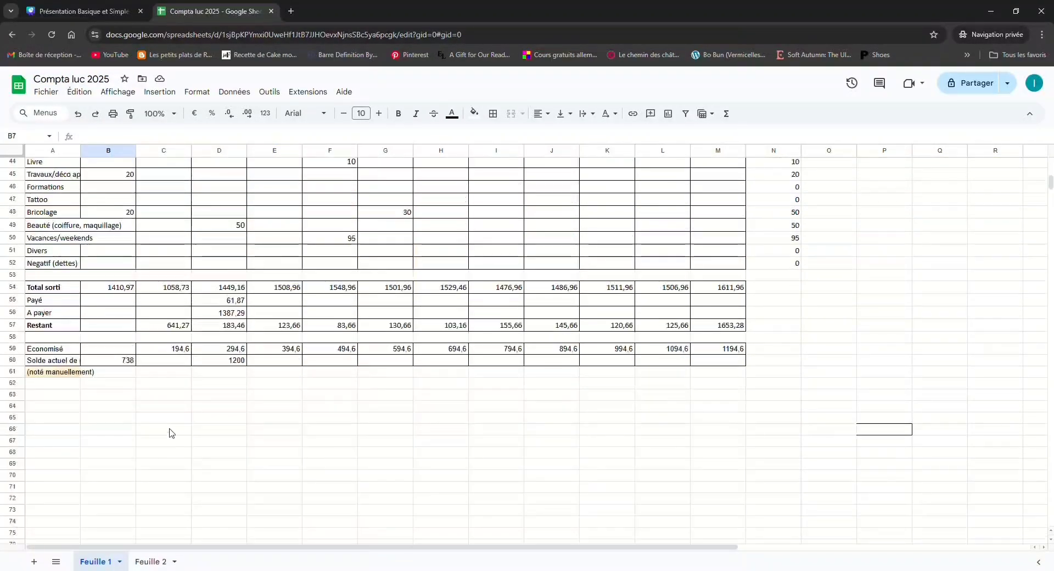
{"action": "scroll", "coordinate": [169, 430], "scroll_direction": "up", "scroll_amount": 10}
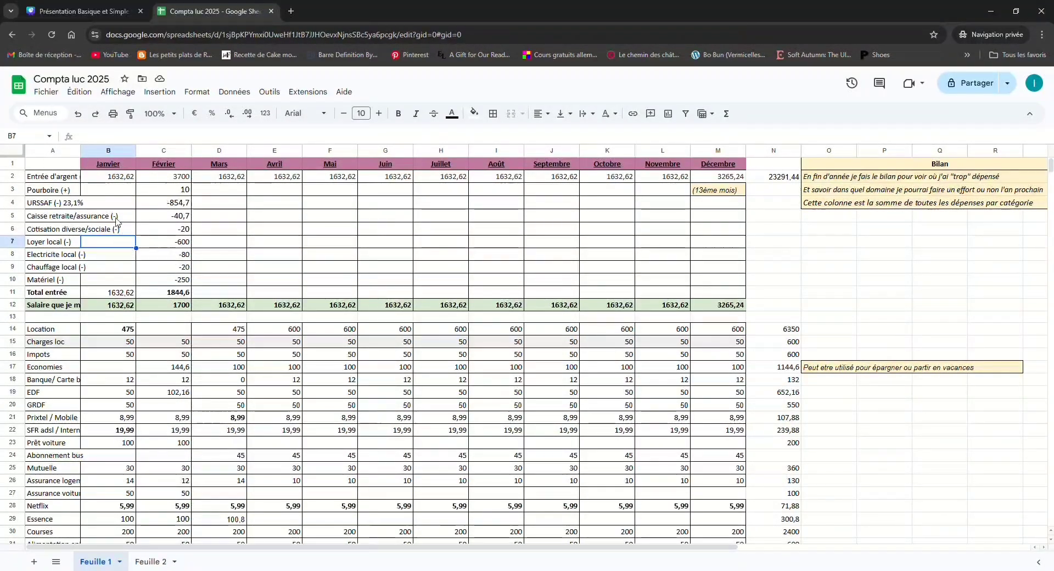
{"action": "left_click", "coordinate": [127, 177]}
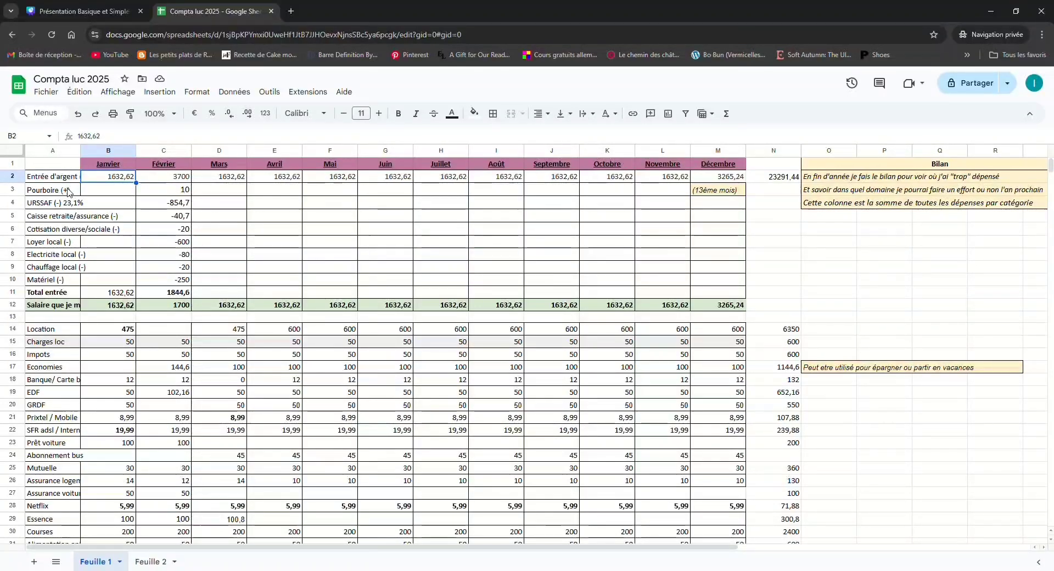
{"action": "left_click", "coordinate": [108, 193]}
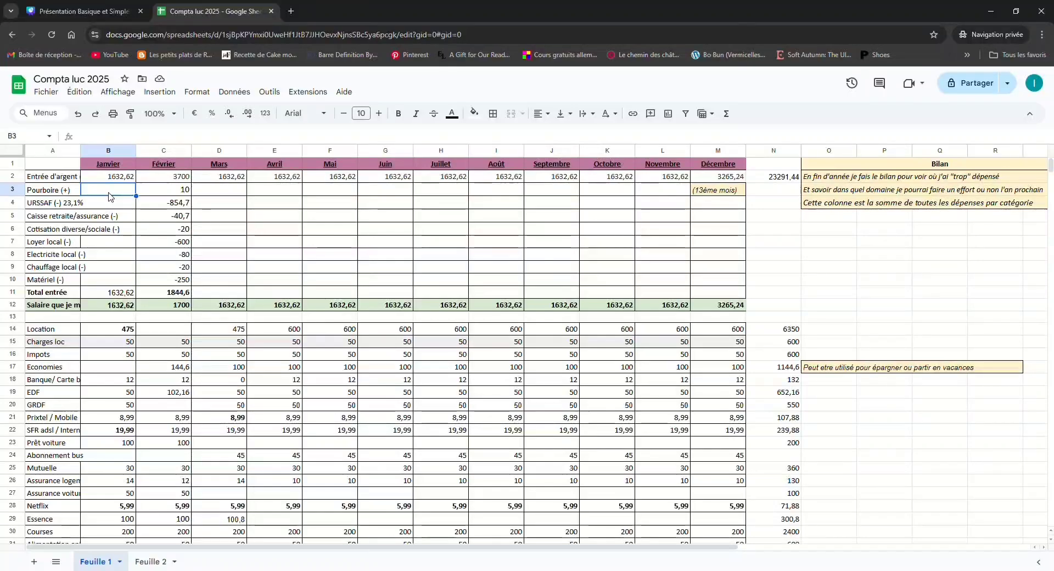
{"action": "type", "text": "10"}
{"action": "key", "text": "Return"}
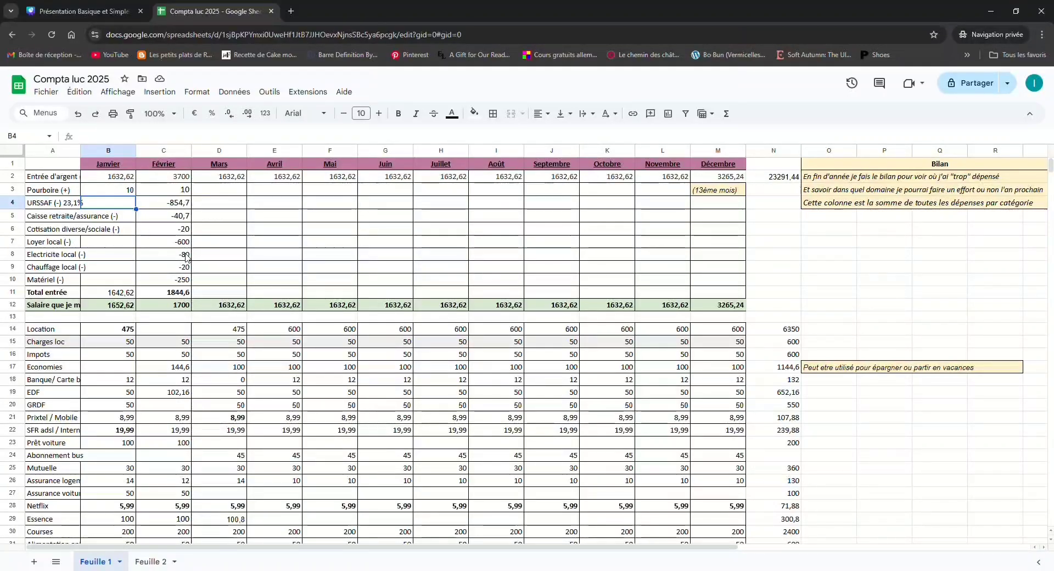
Examine the Février column's income, deductions, Total entrée formula, salary cell and Economies formula
{"action": "left_click", "coordinate": [183, 180]}
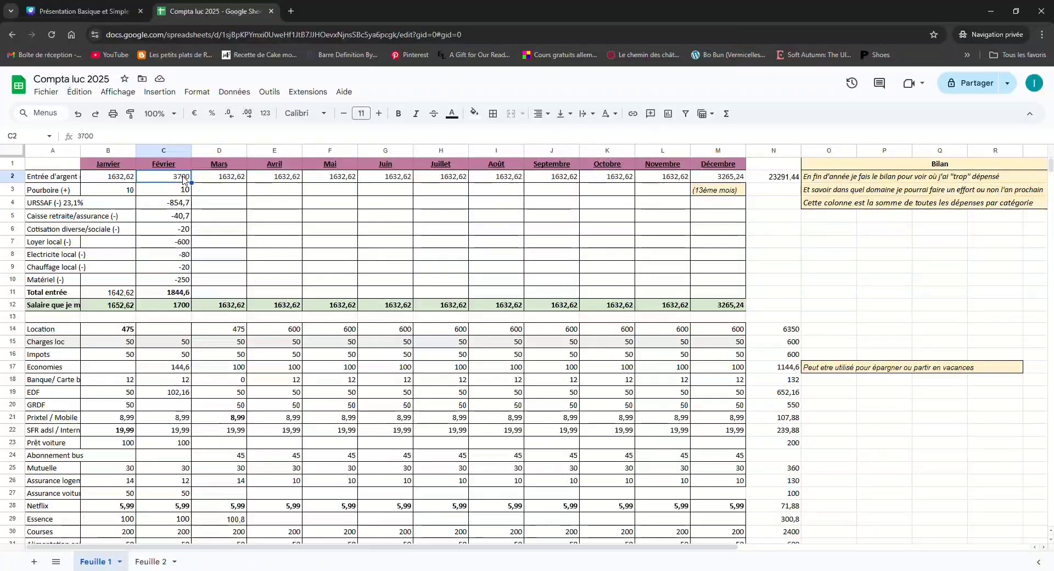
{"action": "left_click", "coordinate": [182, 205]}
{"action": "left_click", "coordinate": [184, 229]}
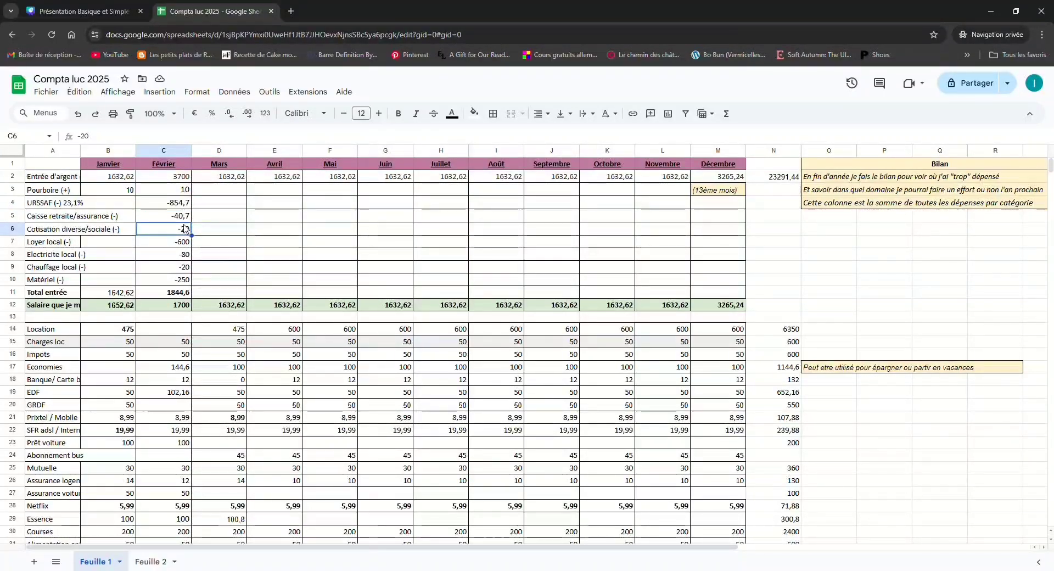
{"action": "left_click", "coordinate": [175, 295]}
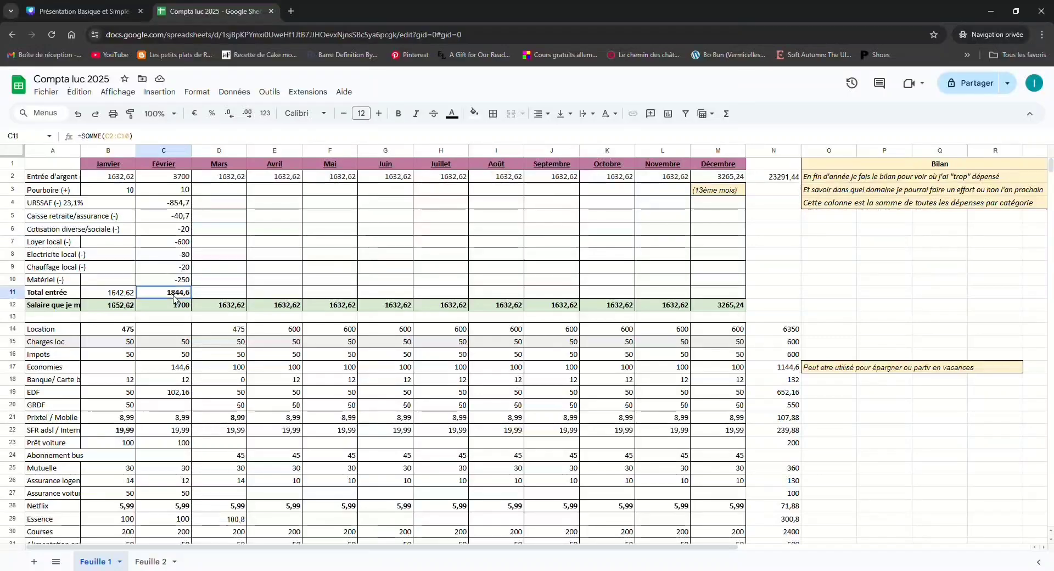
{"action": "double_click", "coordinate": [174, 295]}
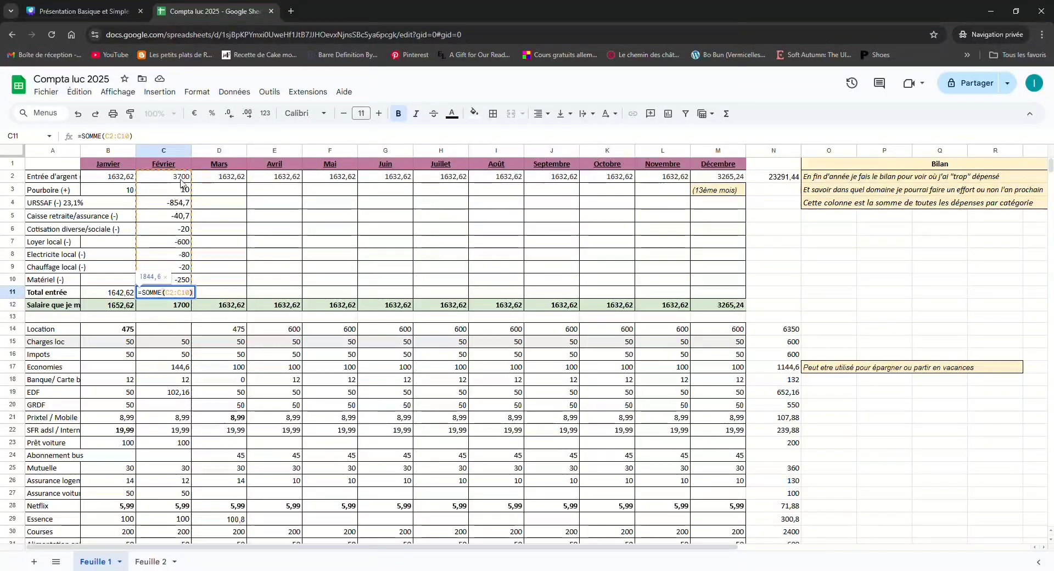
{"action": "left_click", "coordinate": [177, 313]}
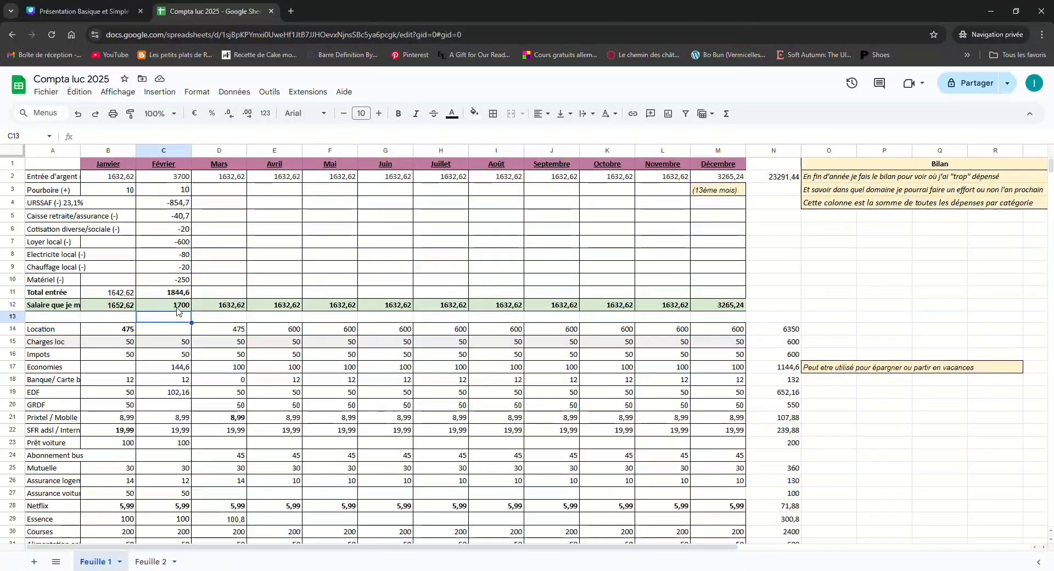
{"action": "left_click", "coordinate": [177, 308]}
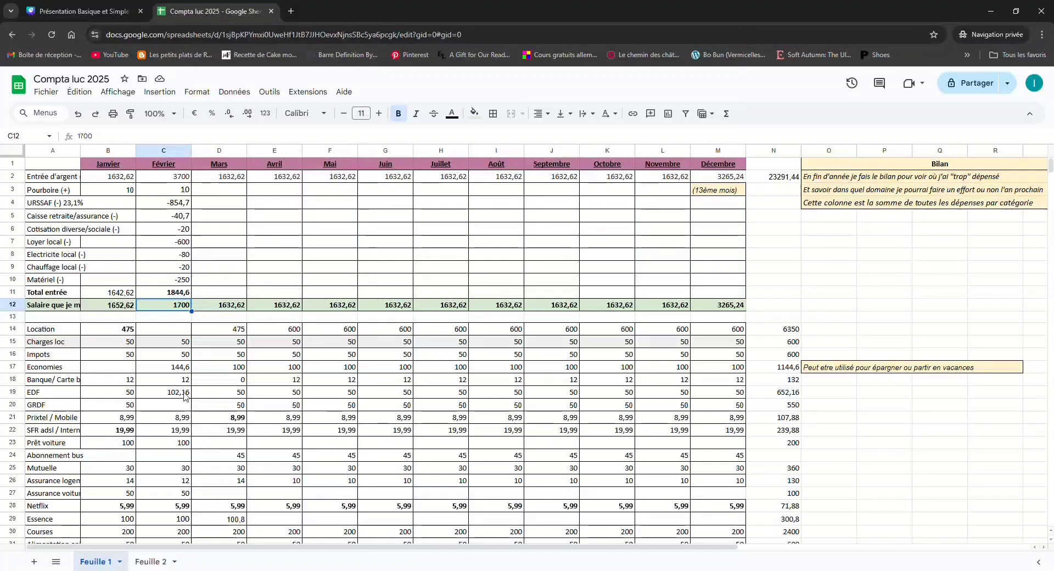
{"action": "double_click", "coordinate": [179, 367]}
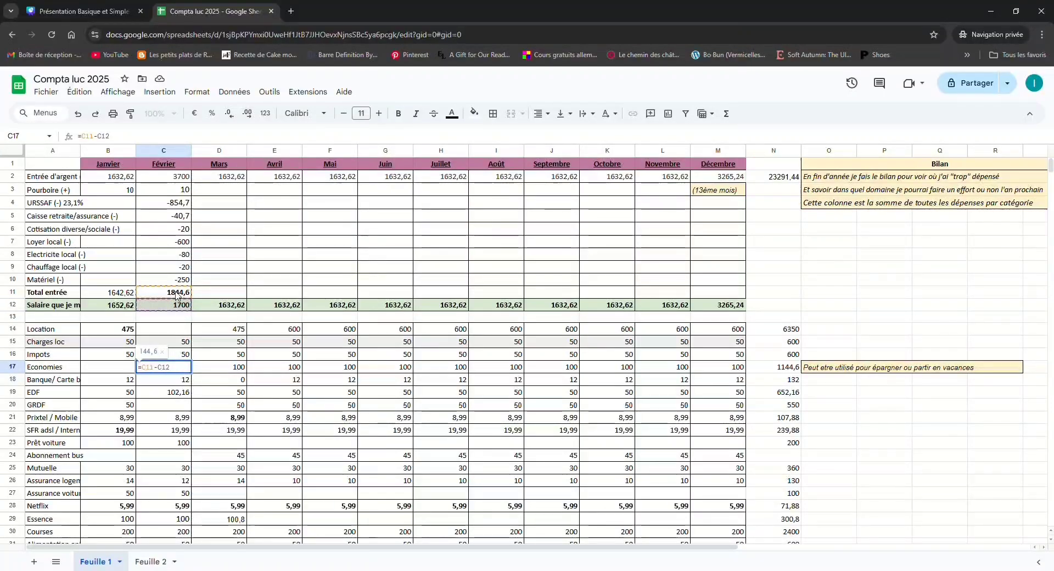
{"action": "key", "text": "Escape"}
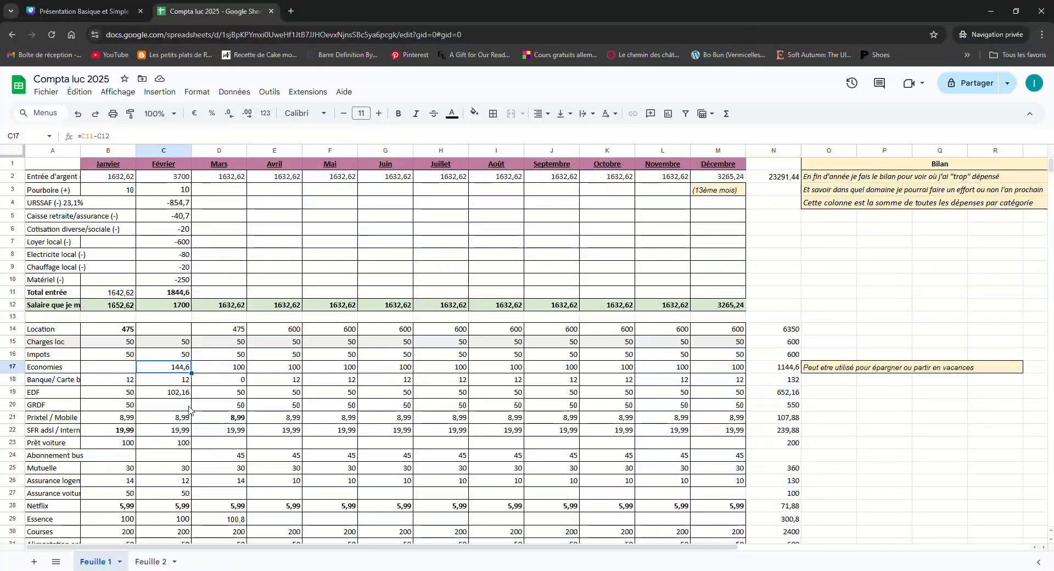
{"action": "scroll", "coordinate": [189, 409], "scroll_direction": "down", "scroll_amount": 5}
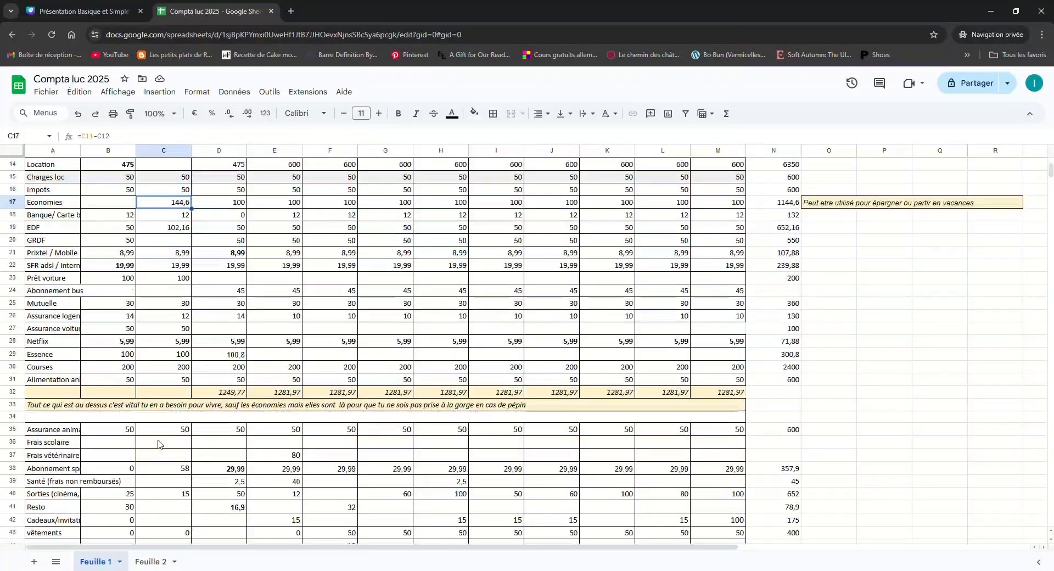
Examine the running-total formulas in the Economisé row for Mars (D59) and Décembre (M59)
{"action": "scroll", "coordinate": [158, 445], "scroll_direction": "down", "scroll_amount": 10}
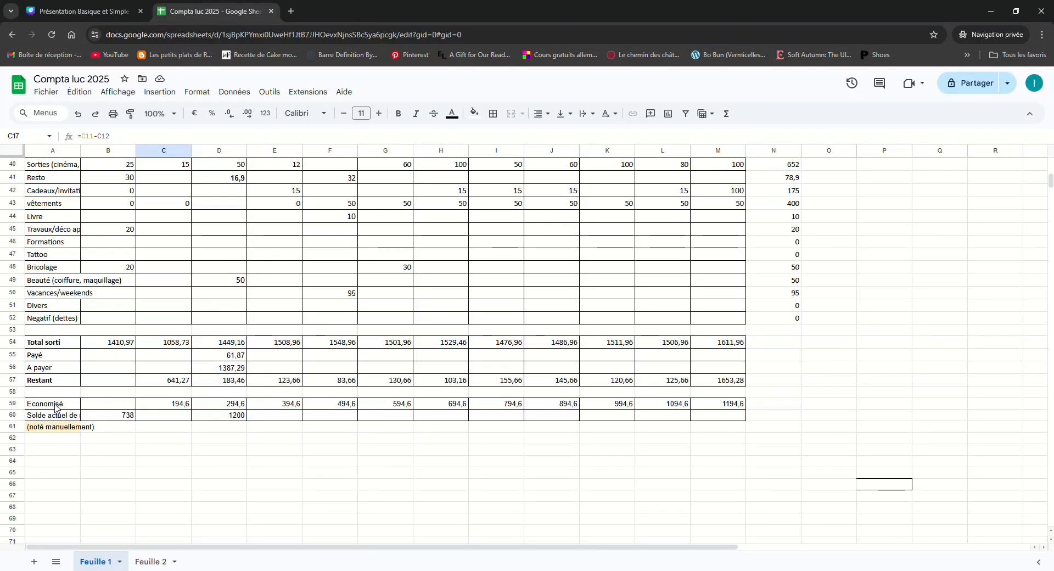
{"action": "double_click", "coordinate": [231, 407]}
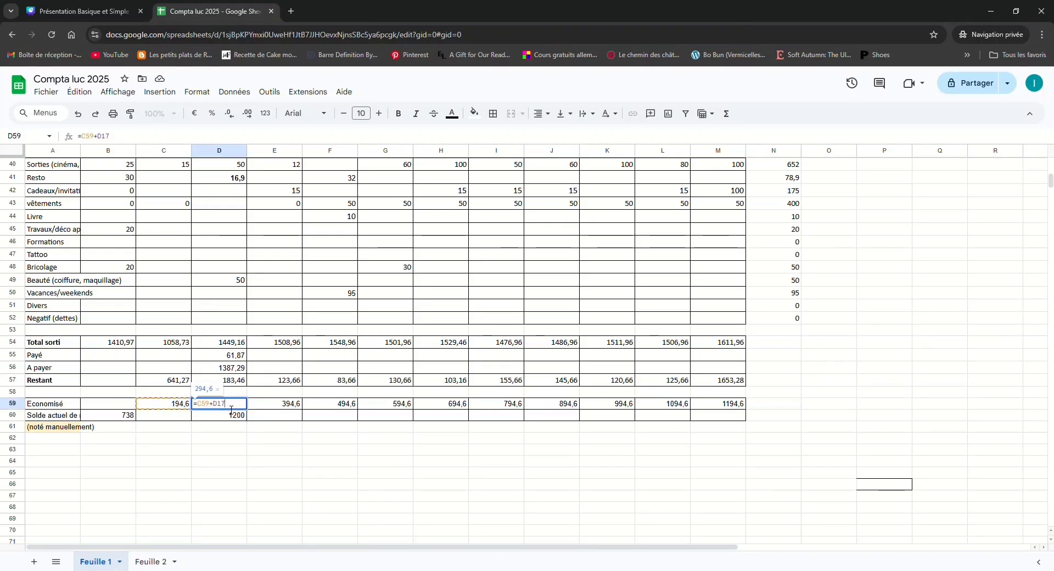
{"action": "scroll", "coordinate": [236, 351], "scroll_direction": "up", "scroll_amount": 13}
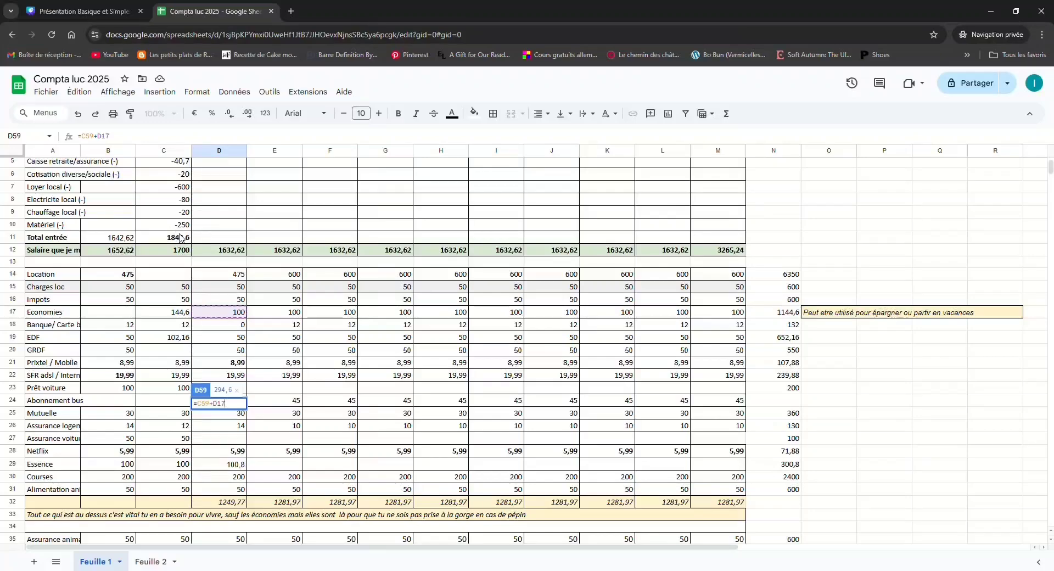
{"action": "scroll", "coordinate": [180, 238], "scroll_direction": "down", "scroll_amount": 15}
{"action": "left_click", "coordinate": [254, 321]}
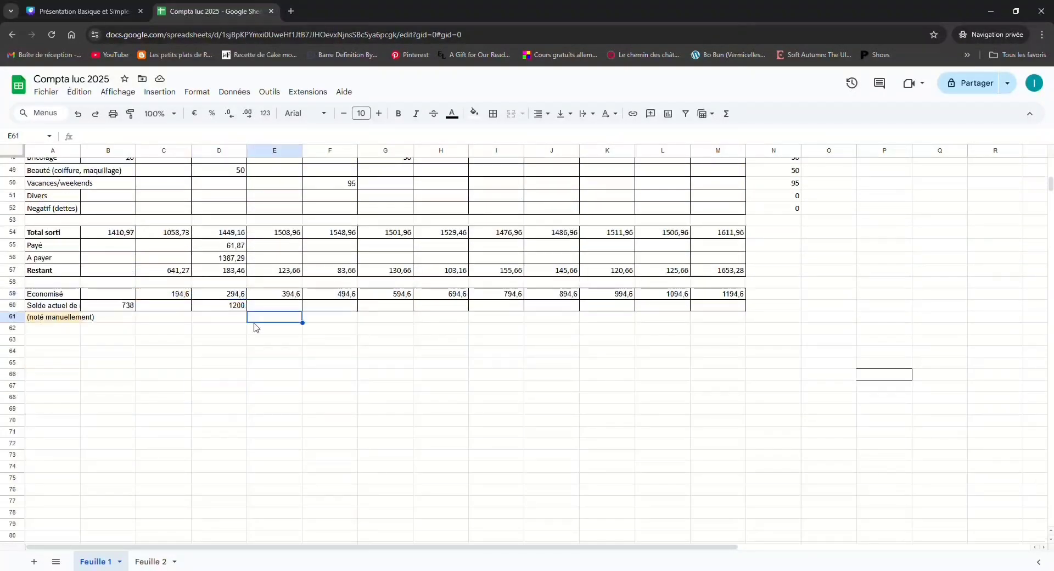
{"action": "double_click", "coordinate": [736, 295]}
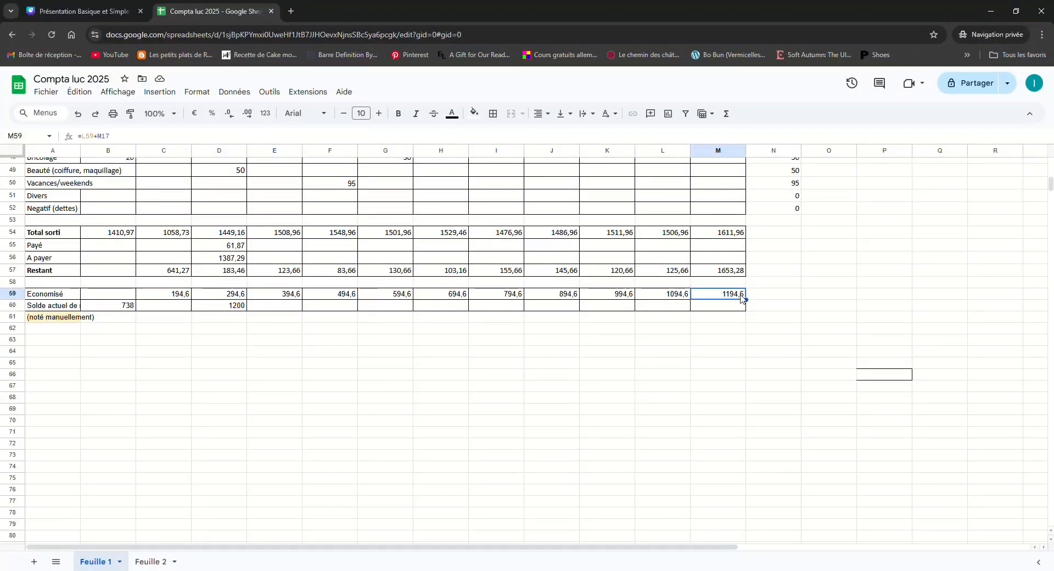
{"action": "left_click", "coordinate": [836, 315]}
{"action": "left_click", "coordinate": [728, 295]}
{"action": "scroll", "coordinate": [184, 421], "scroll_direction": "up", "scroll_amount": 15}
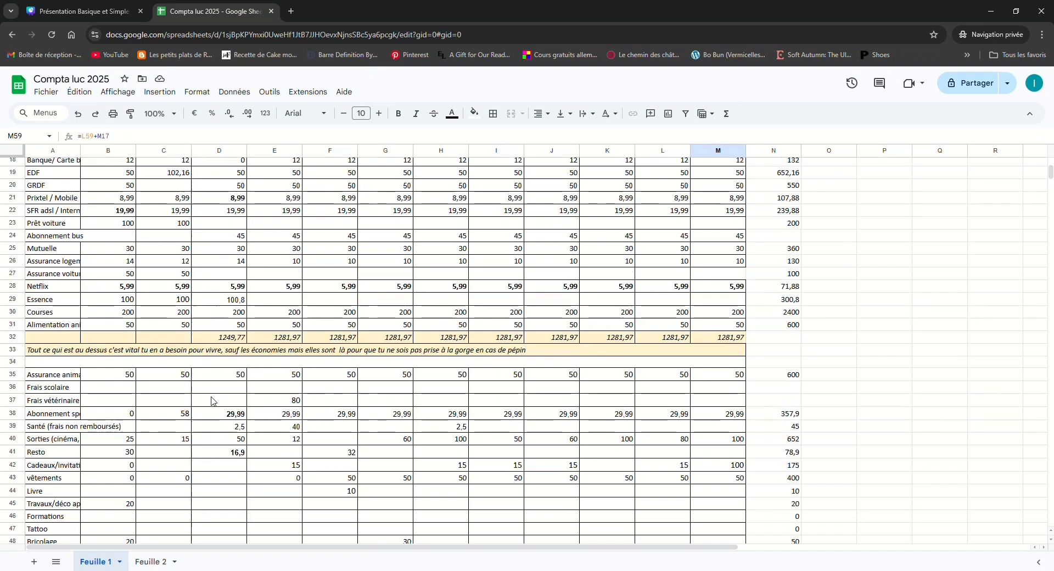
Review the essential expense rows from Location to Abonnement bus, mainly in the Mars column, including the bank card and car loan cells
{"action": "scroll", "coordinate": [276, 401], "scroll_direction": "down", "scroll_amount": 3}
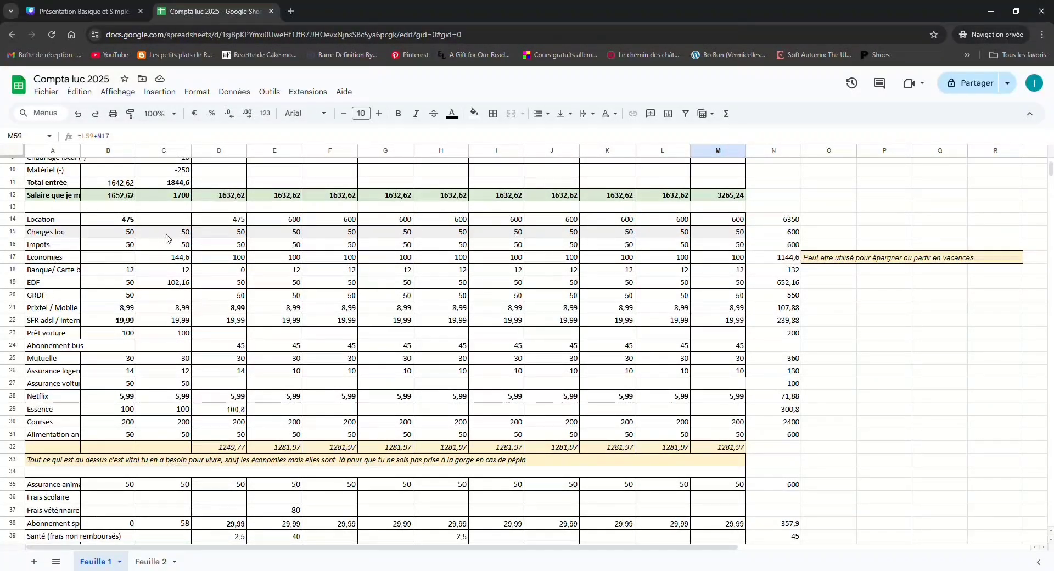
{"action": "left_click", "coordinate": [233, 220]}
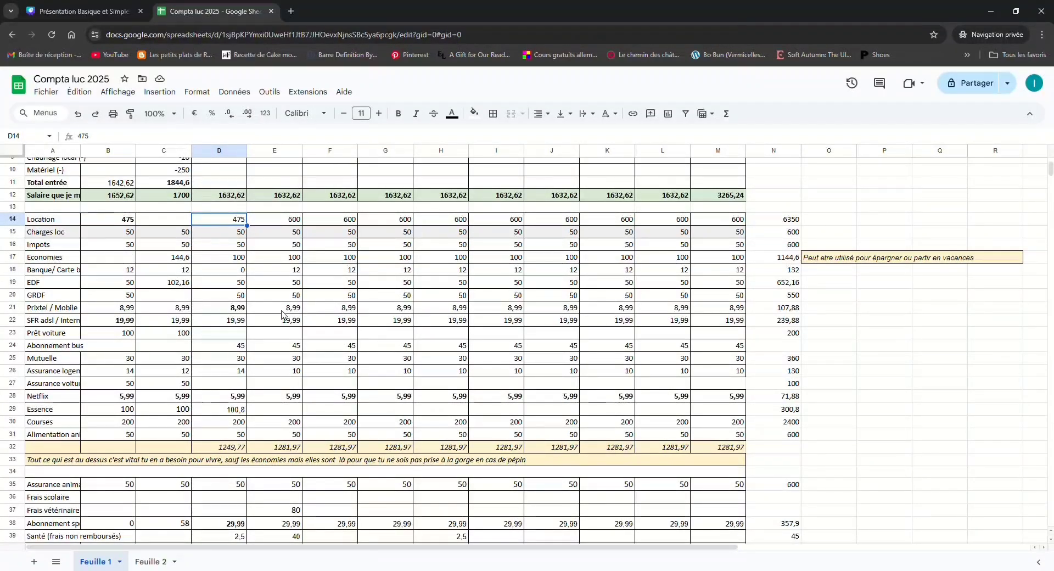
{"action": "left_click", "coordinate": [240, 234]}
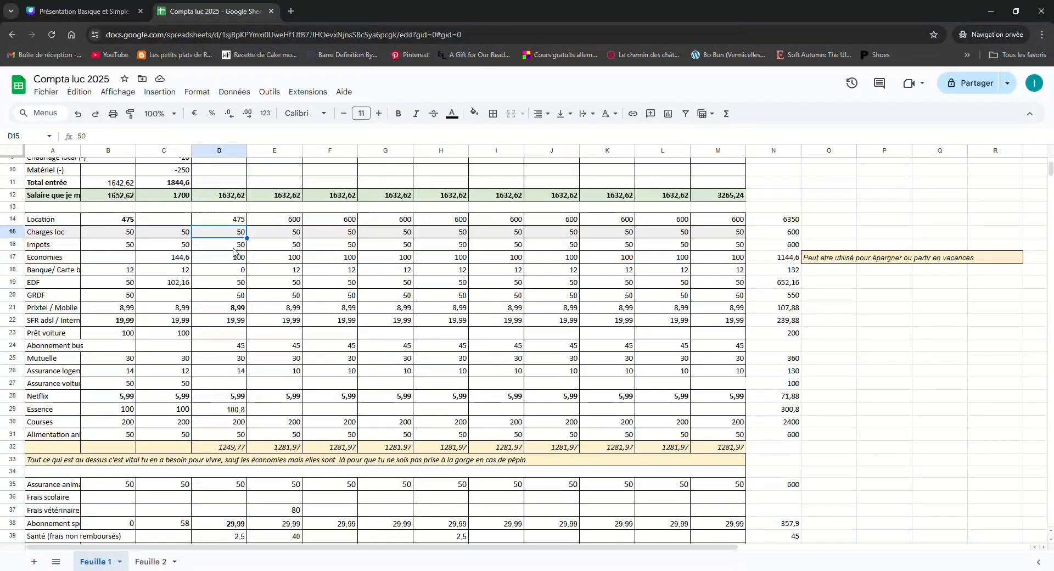
{"action": "left_click", "coordinate": [233, 248]}
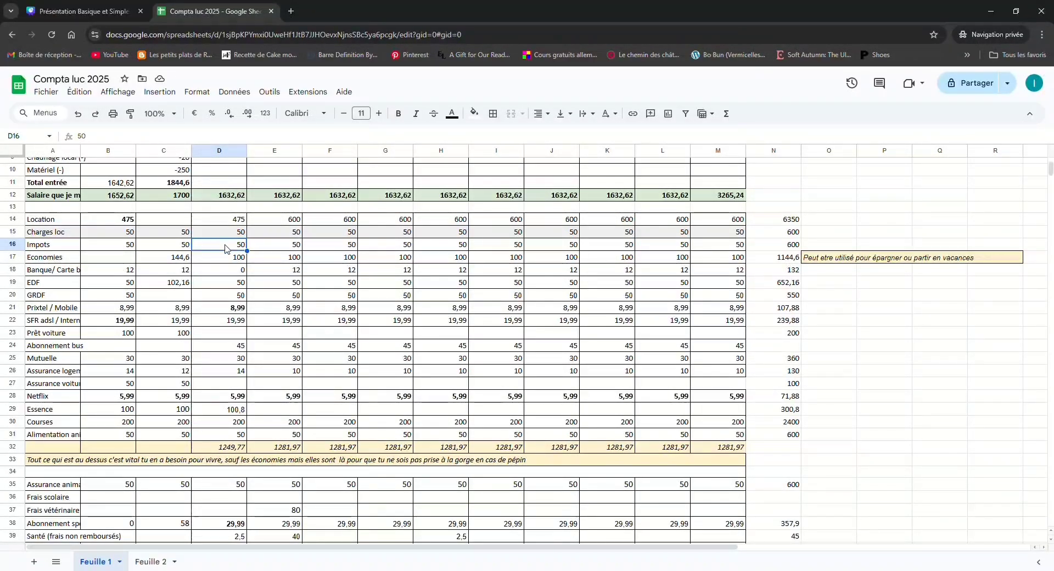
{"action": "left_click", "coordinate": [224, 283]}
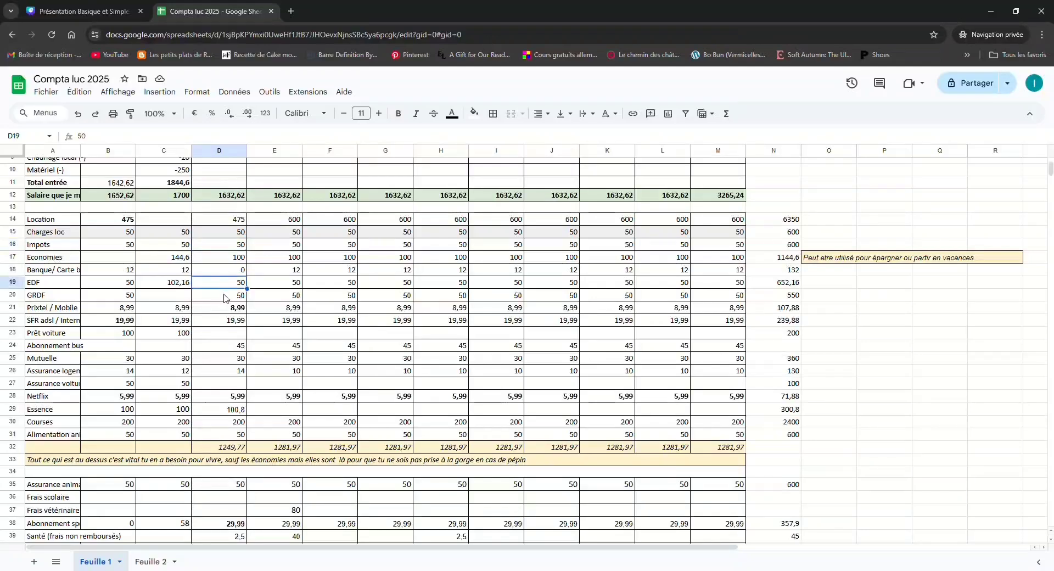
{"action": "left_click", "coordinate": [223, 312]}
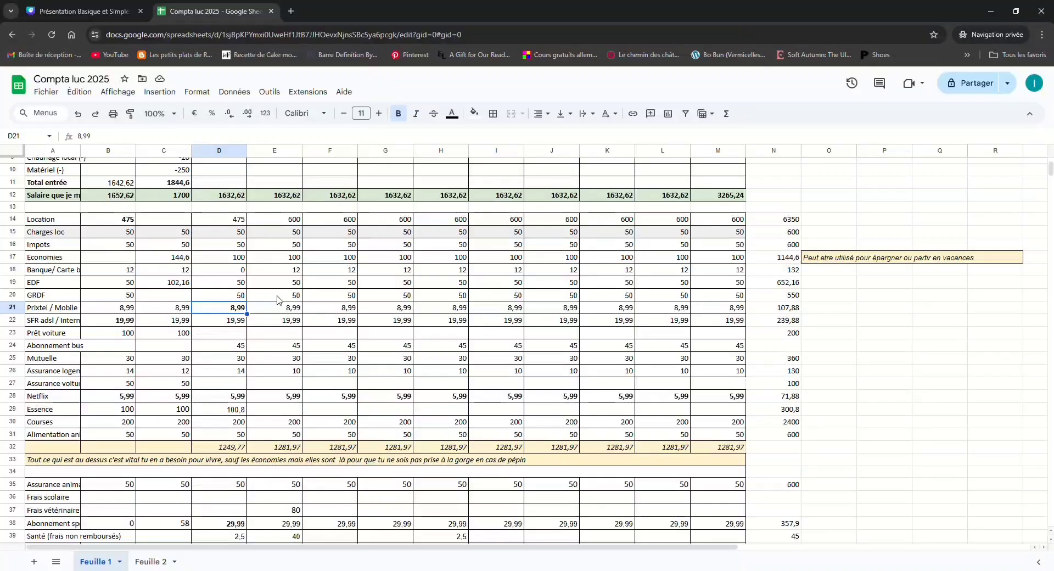
{"action": "left_click", "coordinate": [220, 271]}
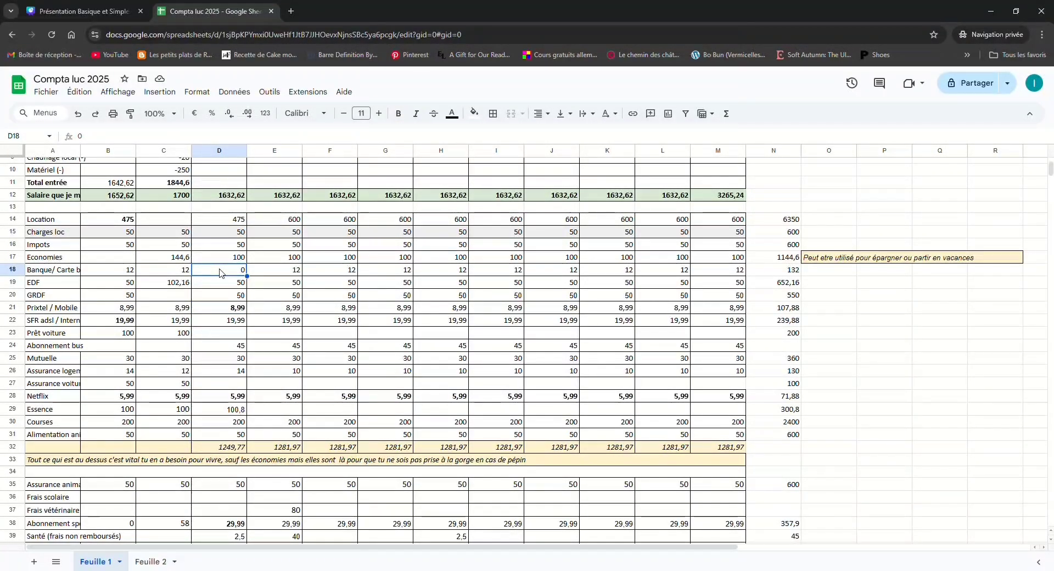
{"action": "left_click", "coordinate": [183, 272]}
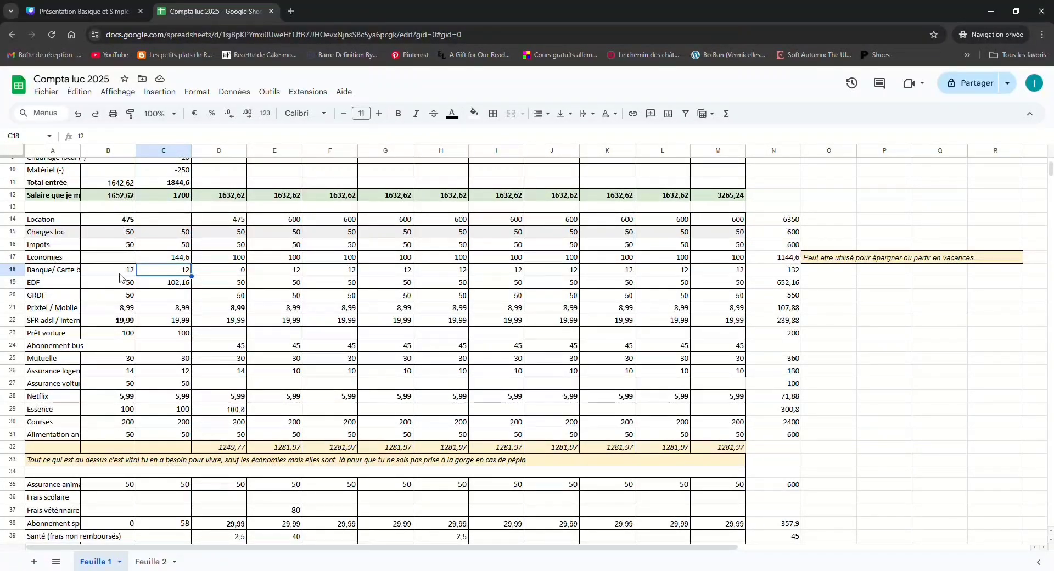
{"action": "left_click", "coordinate": [119, 338]}
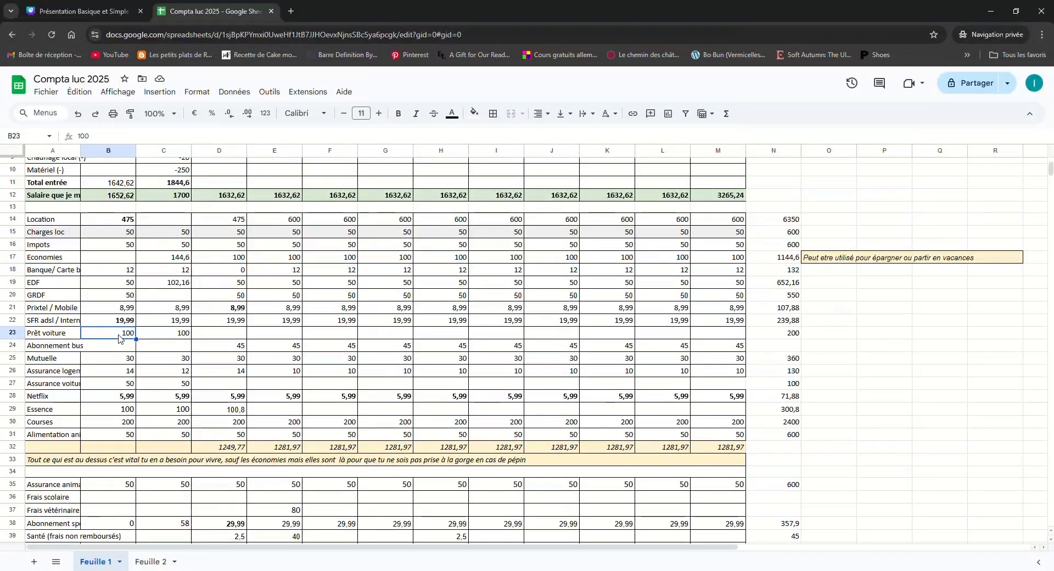
{"action": "left_click", "coordinate": [237, 350]}
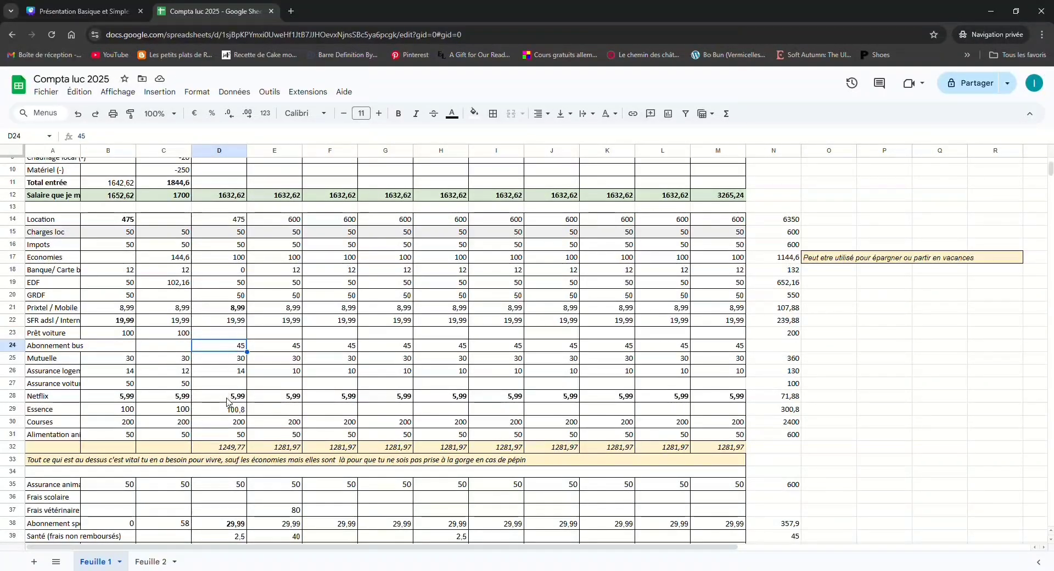
Rename the Netflix expense label in cell A28 to Streaming
{"action": "double_click", "coordinate": [65, 403]}
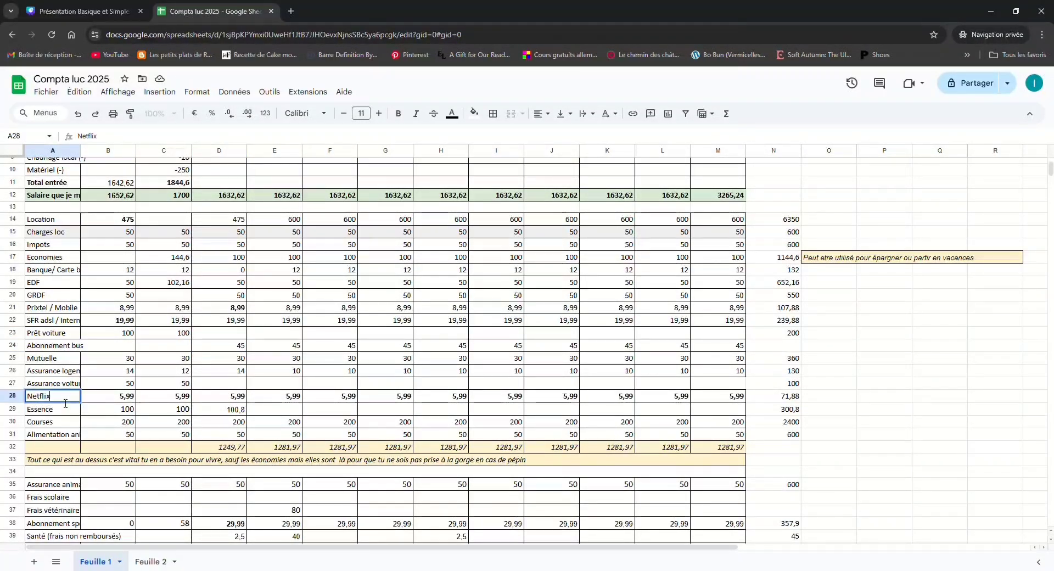
{"action": "left_click_drag", "start_coordinate": [64, 403], "coordinate": [17, 405]}
{"action": "type", "text": "Streaming"}
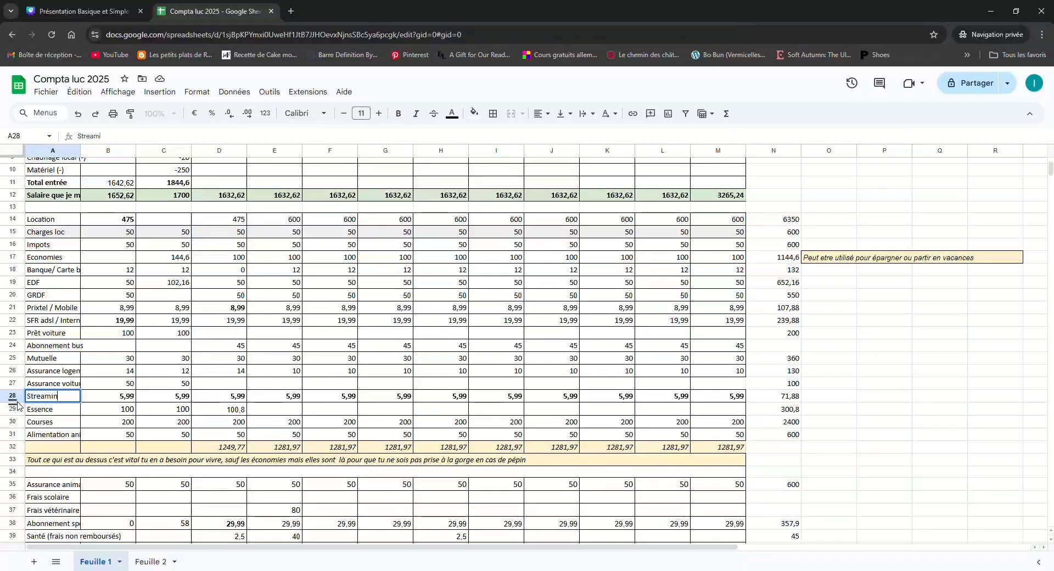
{"action": "key", "text": "Return"}
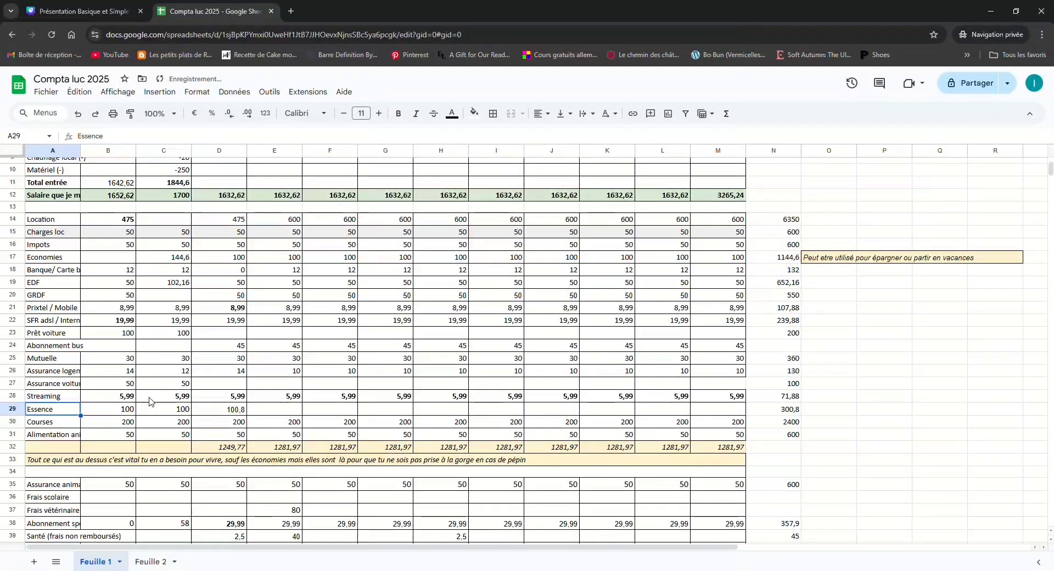
{"action": "left_click", "coordinate": [70, 402]}
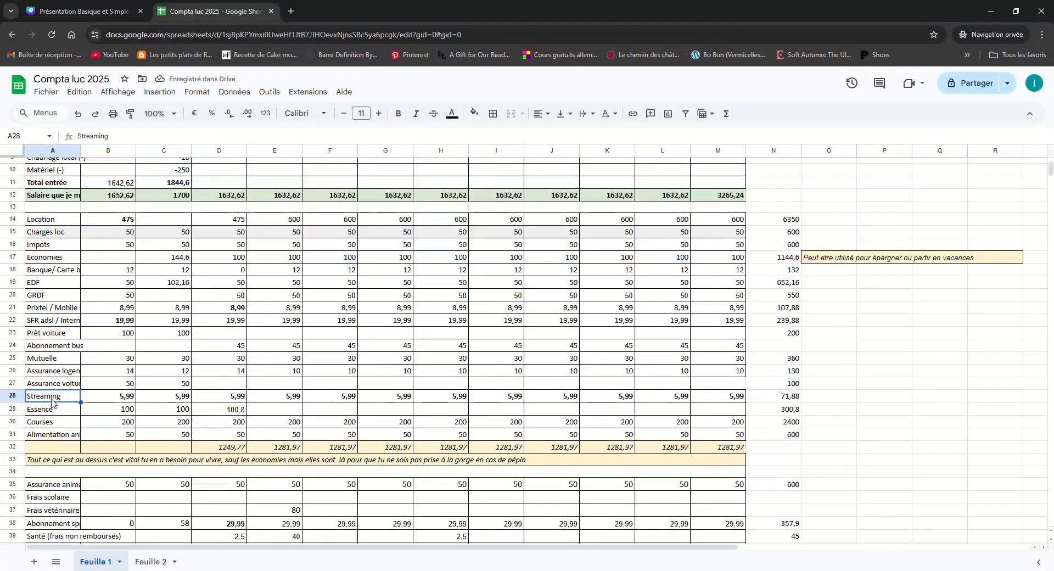
Examine the Mars Streaming amount and the two purchases added together in the Mars Essence formula in D29
{"action": "left_click", "coordinate": [234, 398]}
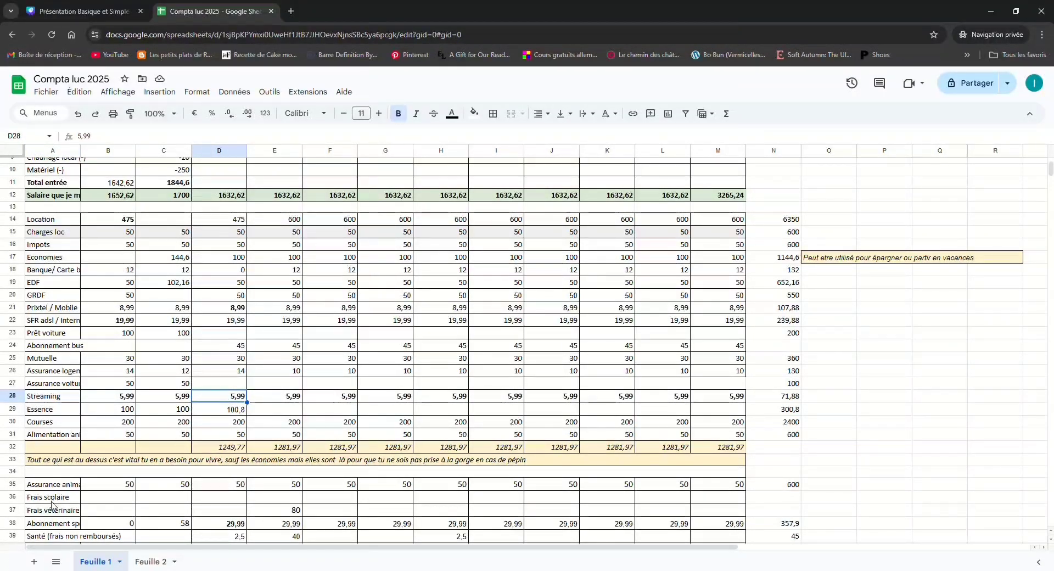
{"action": "left_click", "coordinate": [242, 411]}
{"action": "scroll", "coordinate": [243, 413], "scroll_direction": "down", "scroll_amount": 1}
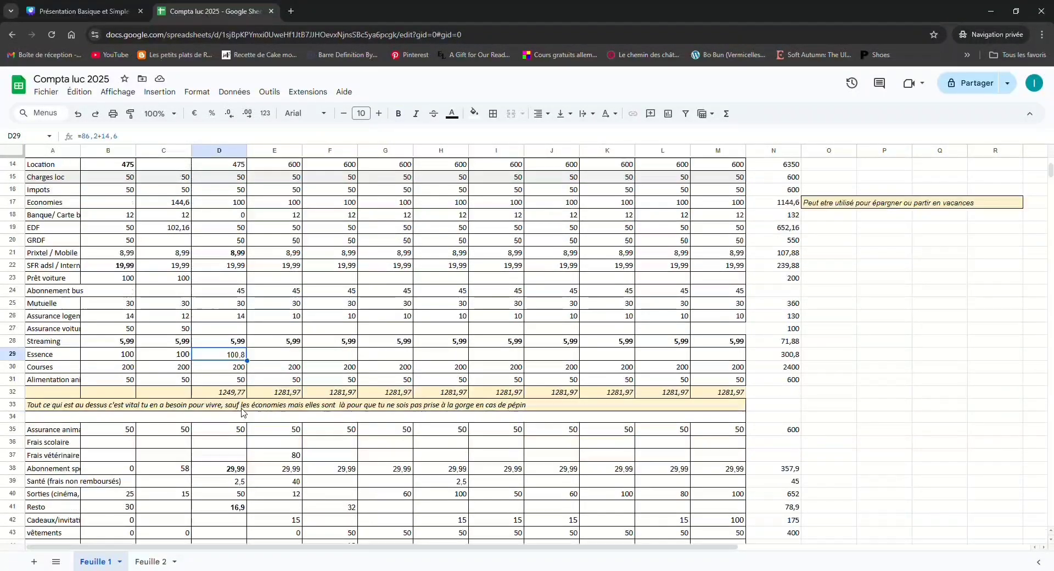
{"action": "double_click", "coordinate": [227, 361]}
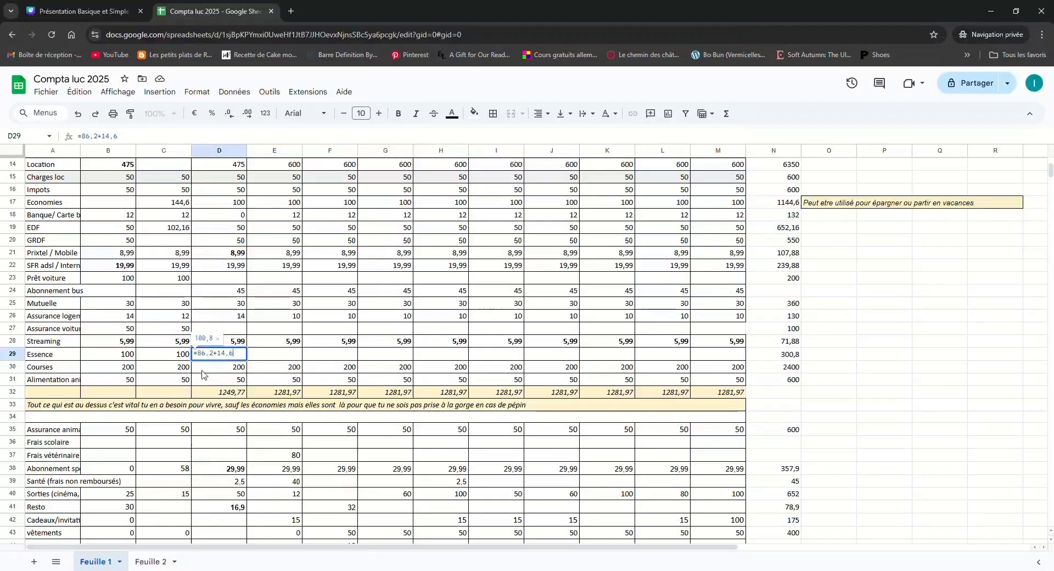
{"action": "left_click_drag", "start_coordinate": [197, 355], "coordinate": [218, 358]}
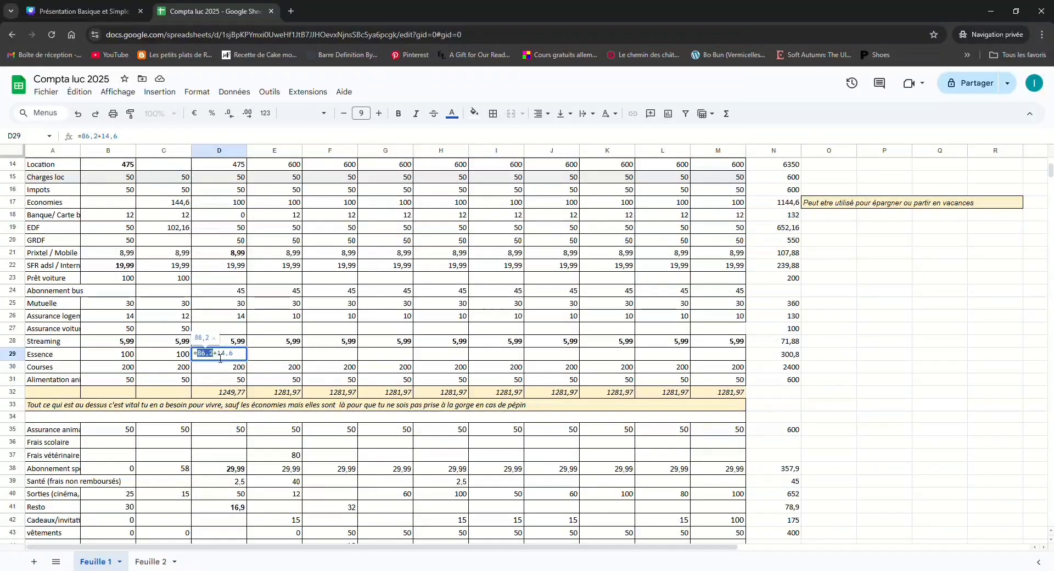
{"action": "left_click", "coordinate": [244, 357]}
{"action": "key", "text": "Return"}
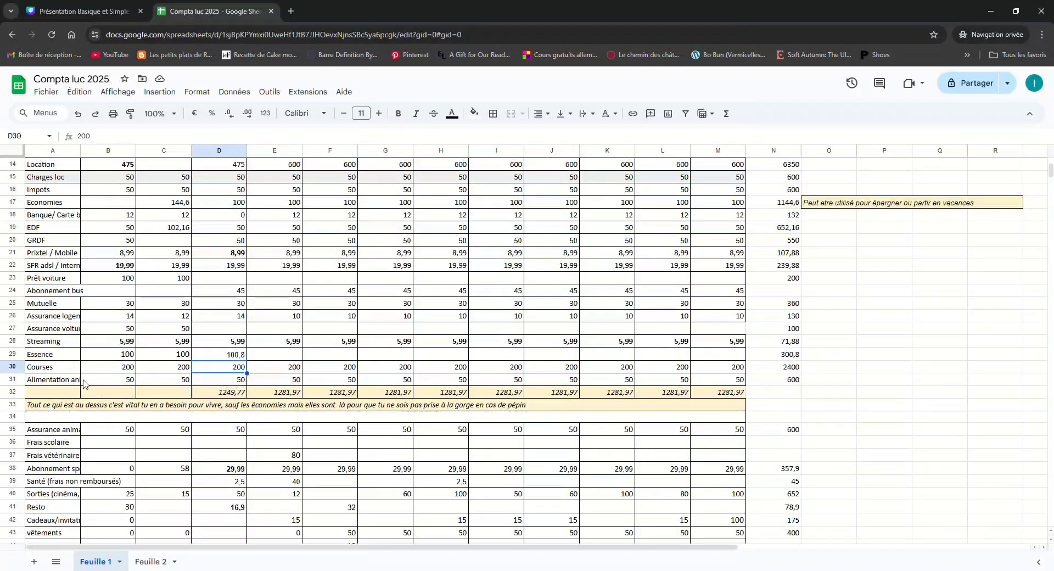
Insert a row above Alimentation animaux and label it "Frais scolaire"
{"action": "right_click", "coordinate": [44, 382]}
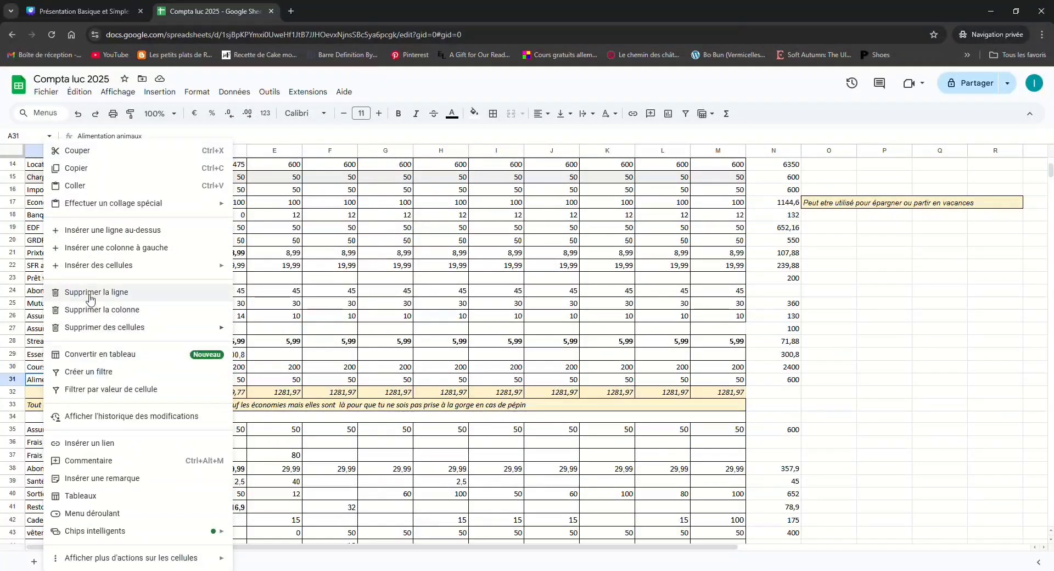
{"action": "left_click", "coordinate": [92, 231]}
{"action": "type", "text": "Fra"}
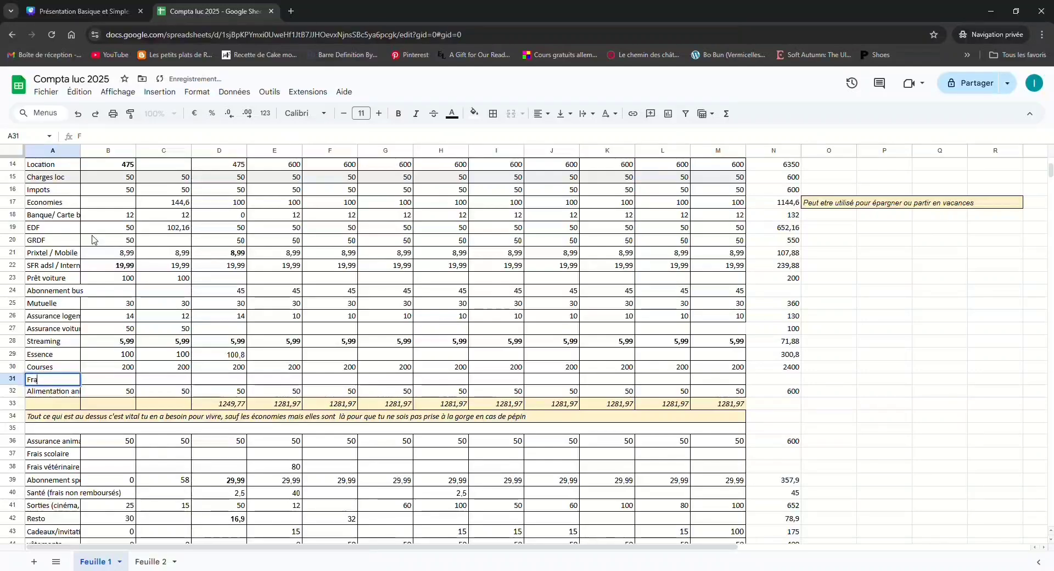
{"action": "type", "text": "is scolaire"}
{"action": "key", "text": "Return"}
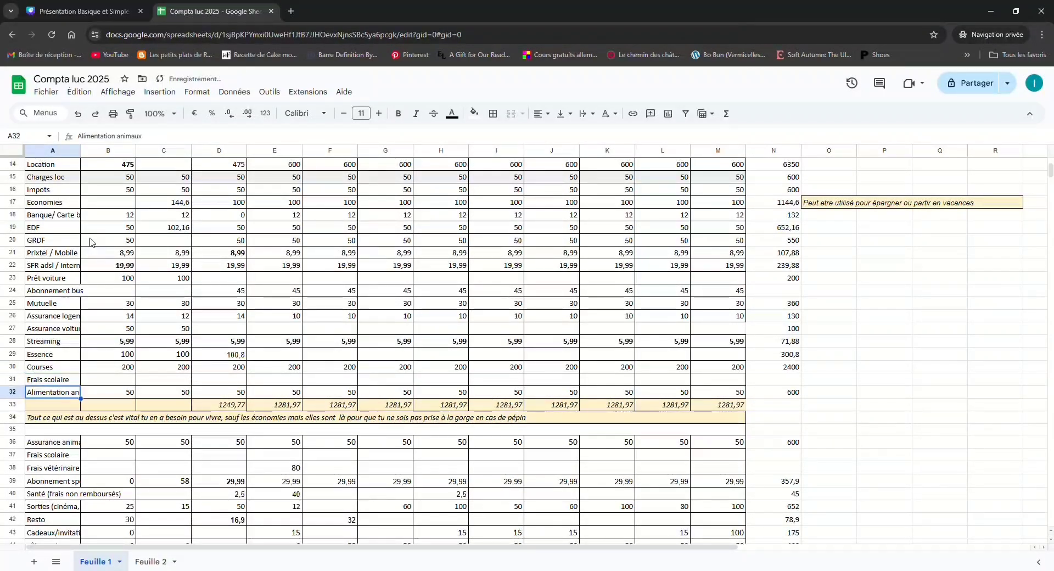
Check the new Frais scolaire row and examine the range summed by the Mars essential expenses formula in D33
{"action": "left_click", "coordinate": [50, 383]}
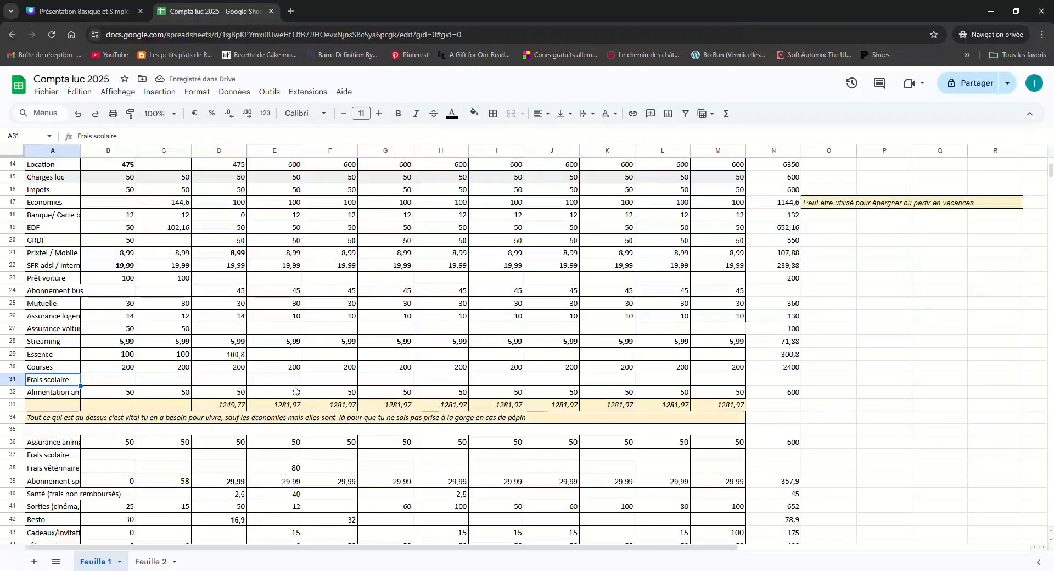
{"action": "left_click", "coordinate": [466, 381]}
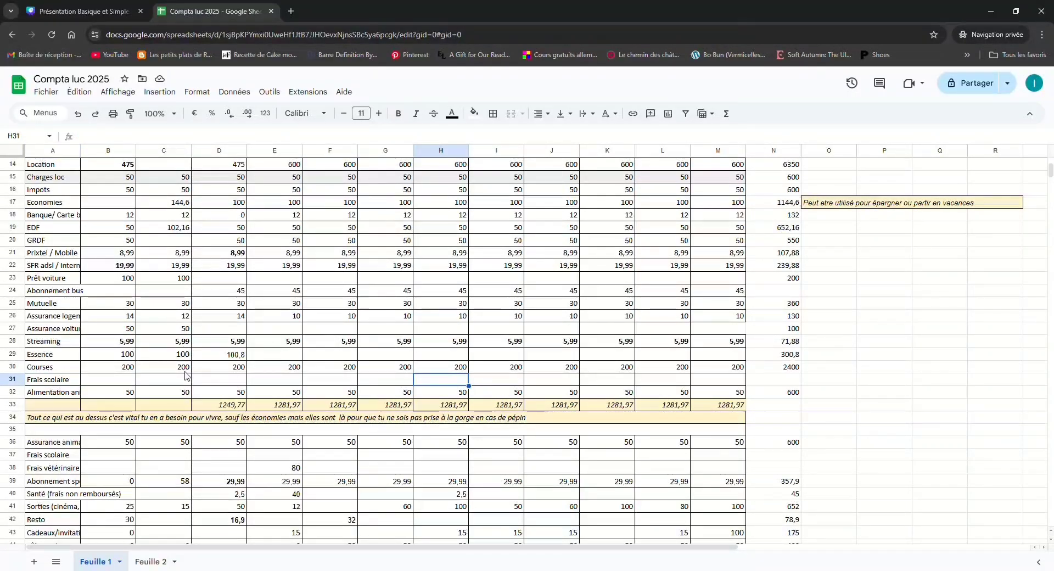
{"action": "scroll", "coordinate": [185, 377], "scroll_direction": "up", "scroll_amount": 5}
{"action": "left_click", "coordinate": [557, 489]}
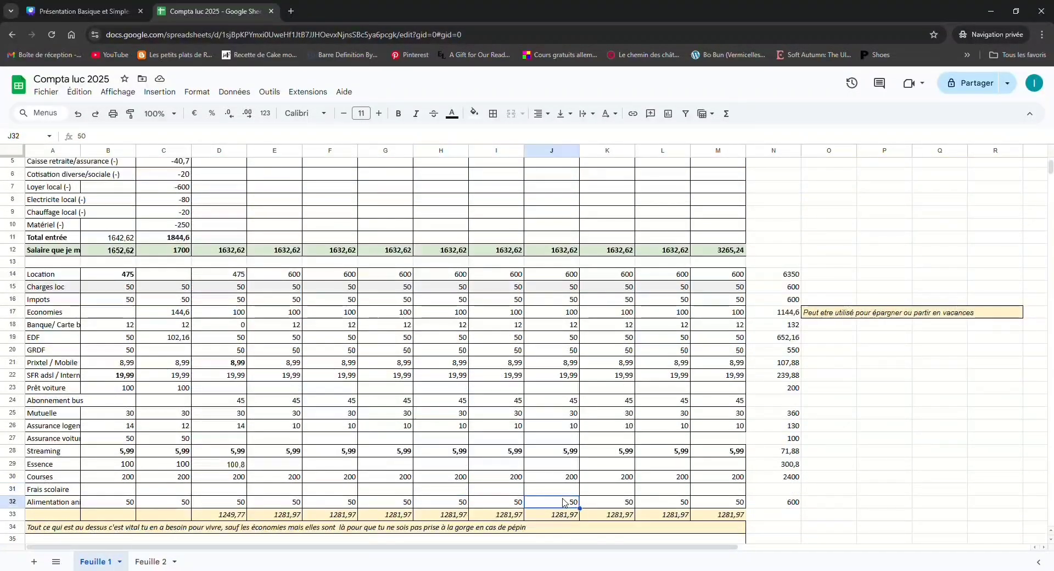
{"action": "scroll", "coordinate": [563, 496], "scroll_direction": "down", "scroll_amount": 2}
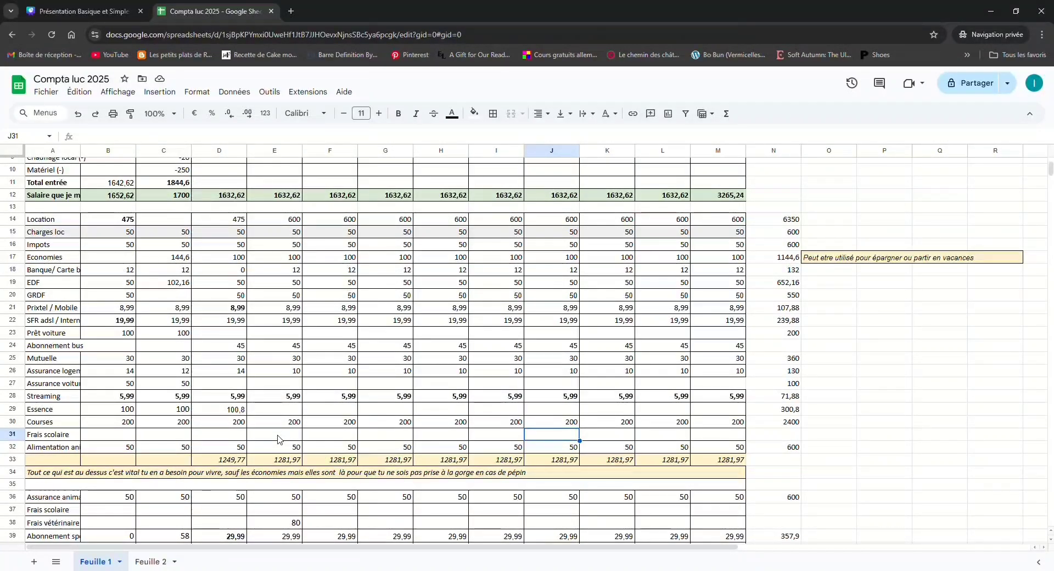
{"action": "double_click", "coordinate": [237, 460]}
{"action": "scroll", "coordinate": [221, 340], "scroll_direction": "up", "scroll_amount": 3}
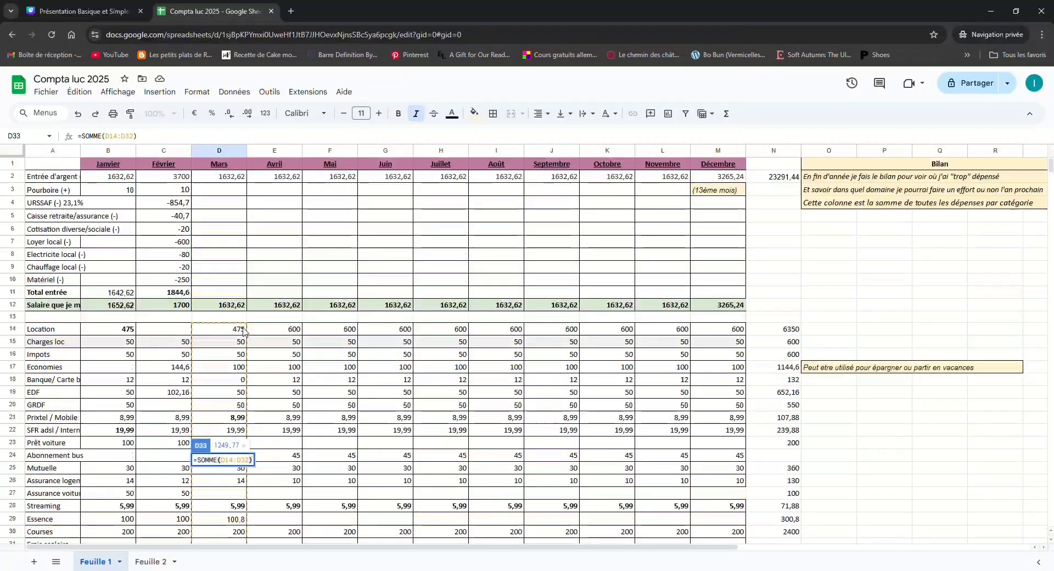
{"action": "scroll", "coordinate": [220, 340], "scroll_direction": "down", "scroll_amount": 4}
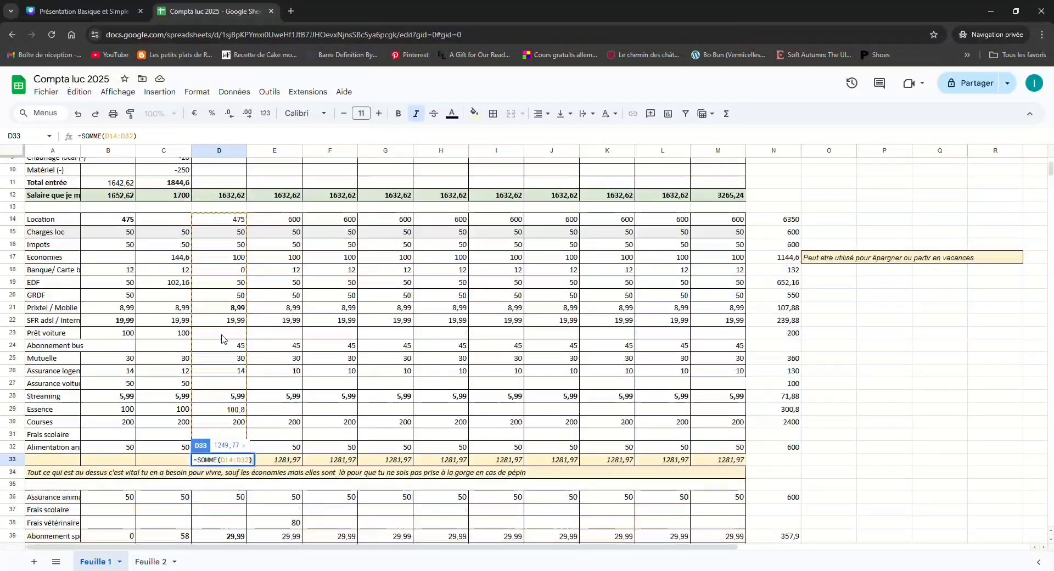
{"action": "key", "text": "Escape"}
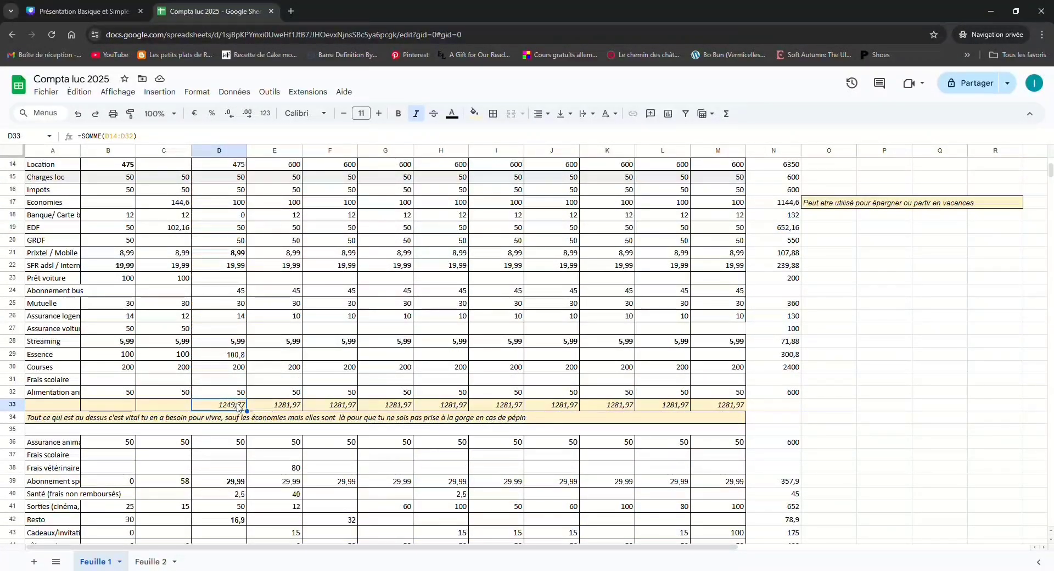
Review the non-essential expense rows below the vital expenses note in the Mars column, including Assurance animaux, the sports subscription, Santé and Resto
{"action": "scroll", "coordinate": [238, 406], "scroll_direction": "down", "scroll_amount": 7}
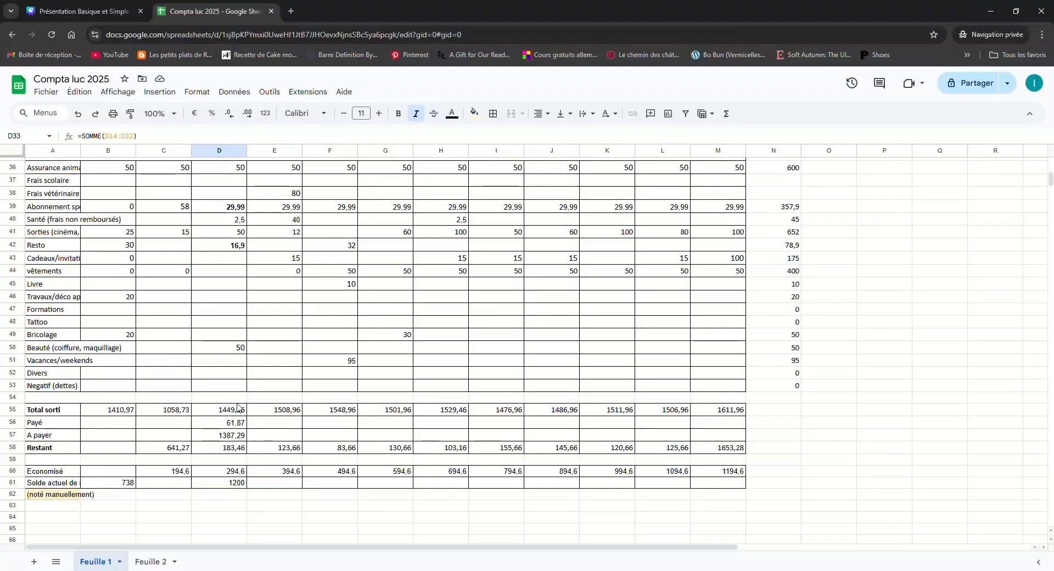
{"action": "scroll", "coordinate": [237, 406], "scroll_direction": "up", "scroll_amount": 3}
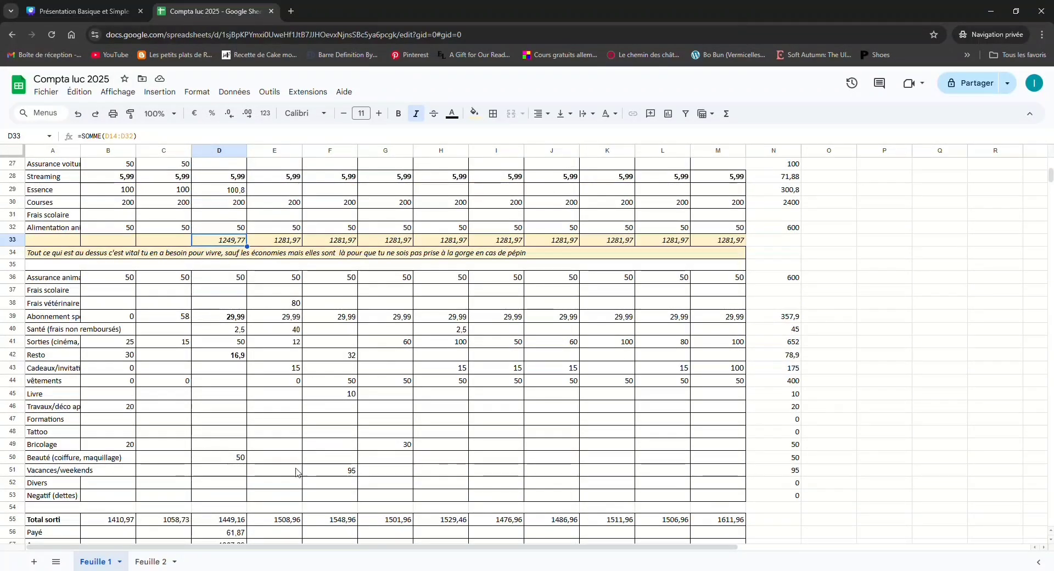
{"action": "left_click", "coordinate": [232, 498]}
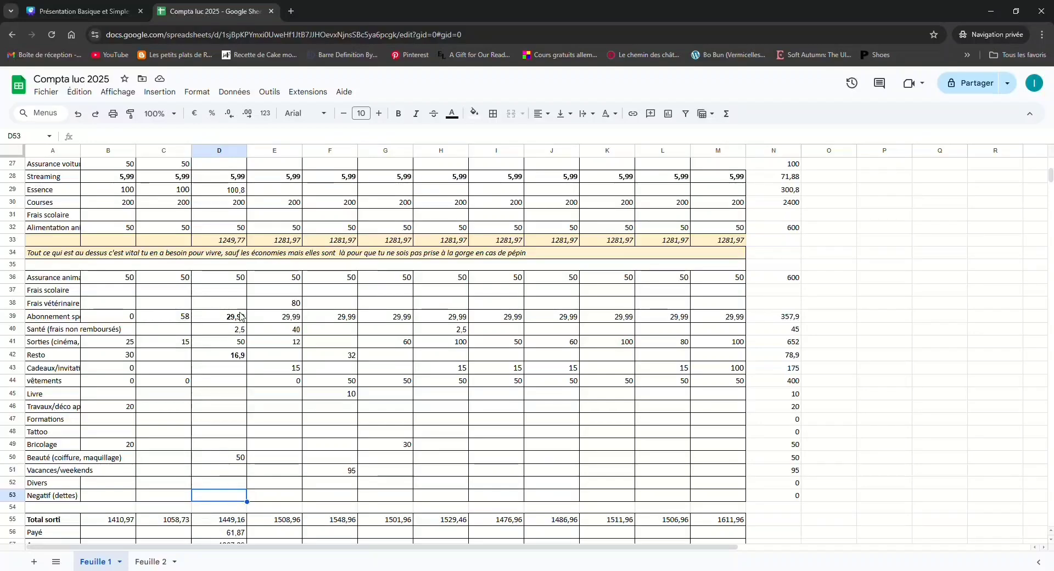
{"action": "left_click", "coordinate": [240, 279]}
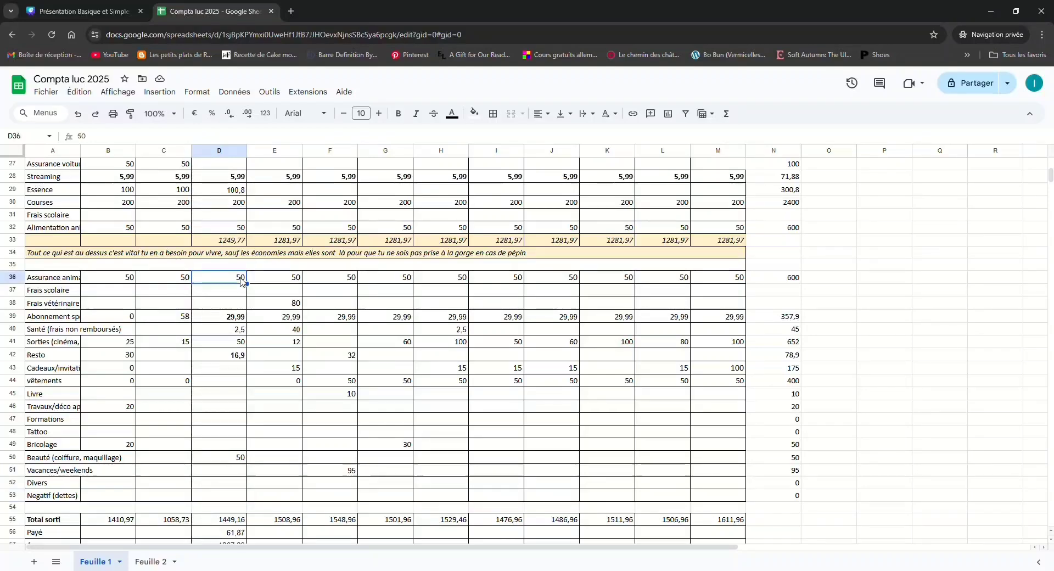
{"action": "left_click", "coordinate": [229, 320]}
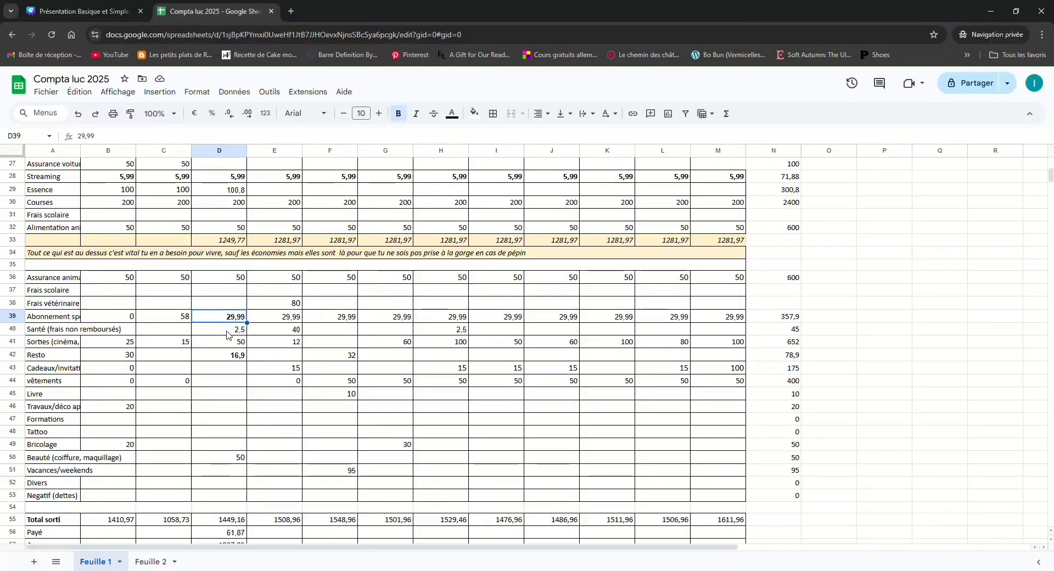
{"action": "left_click", "coordinate": [228, 332]}
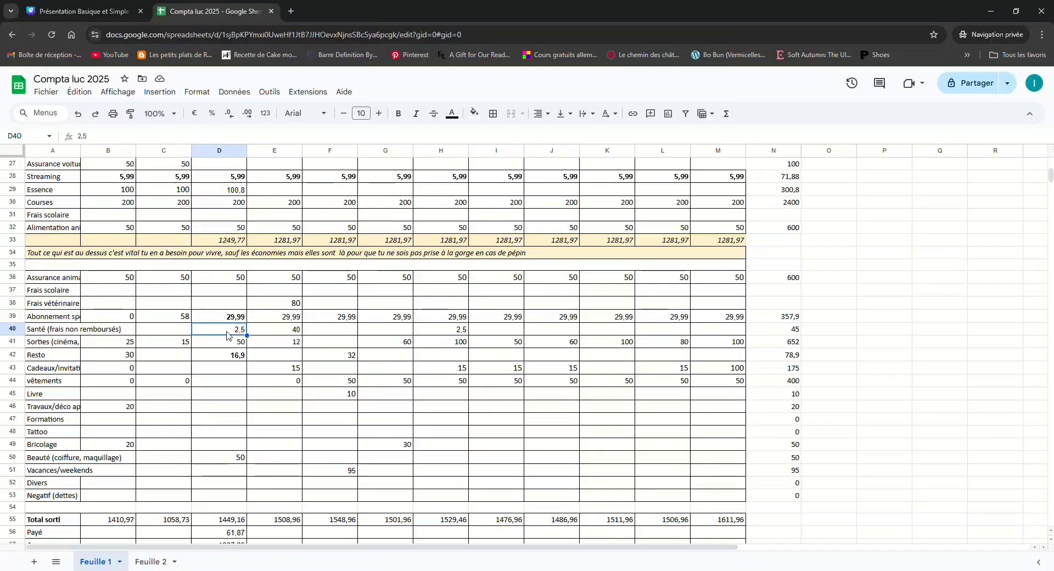
{"action": "left_click", "coordinate": [236, 358]}
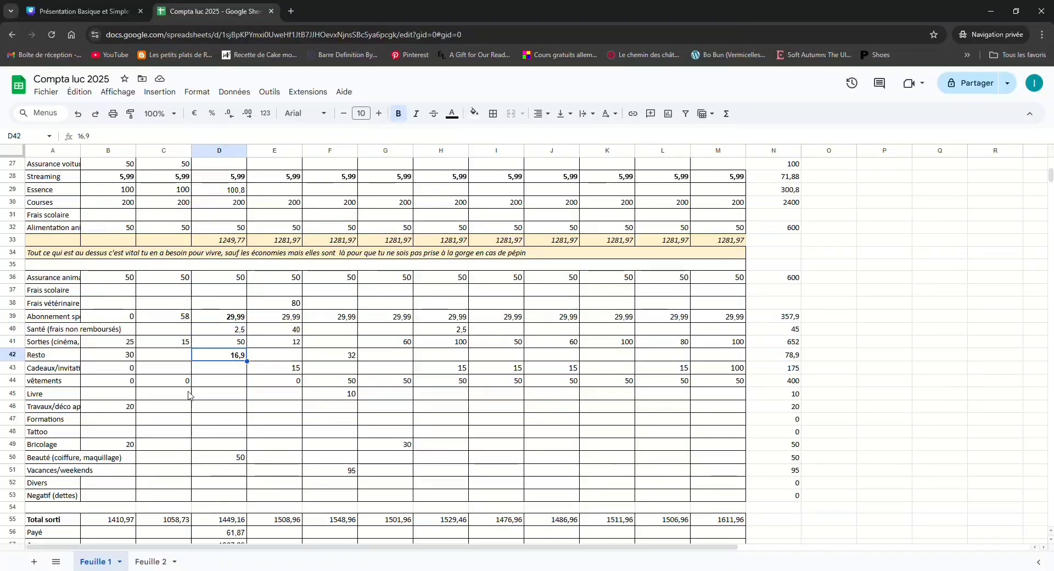
Try a Mars Tattoo expense of 150 in D48 and clear the cell again
{"action": "left_click", "coordinate": [221, 435]}
{"action": "type", "text": "150"}
{"action": "key", "text": "Return"}
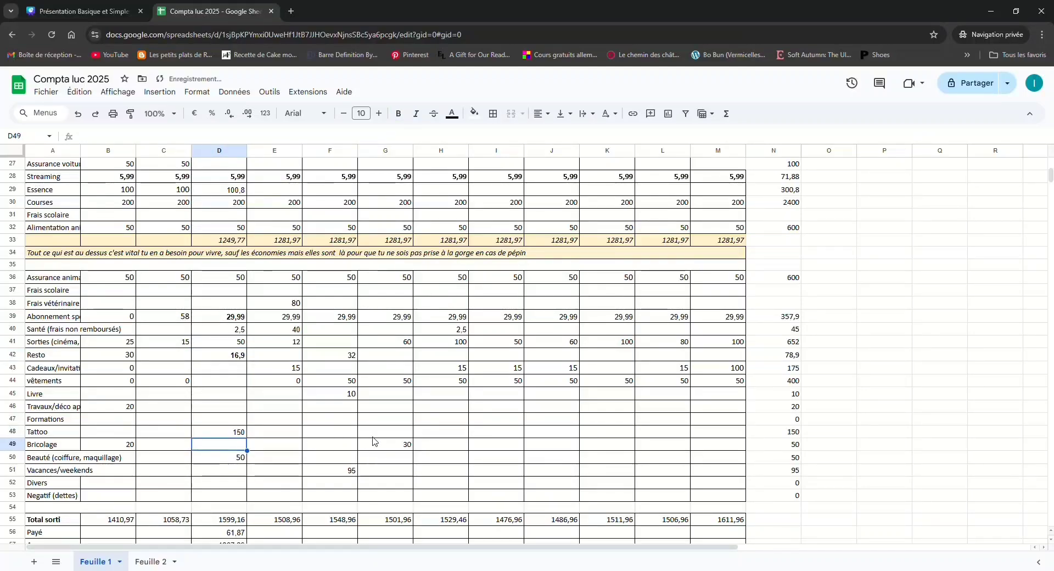
{"action": "left_click", "coordinate": [244, 434]}
{"action": "key", "text": "Delete"}
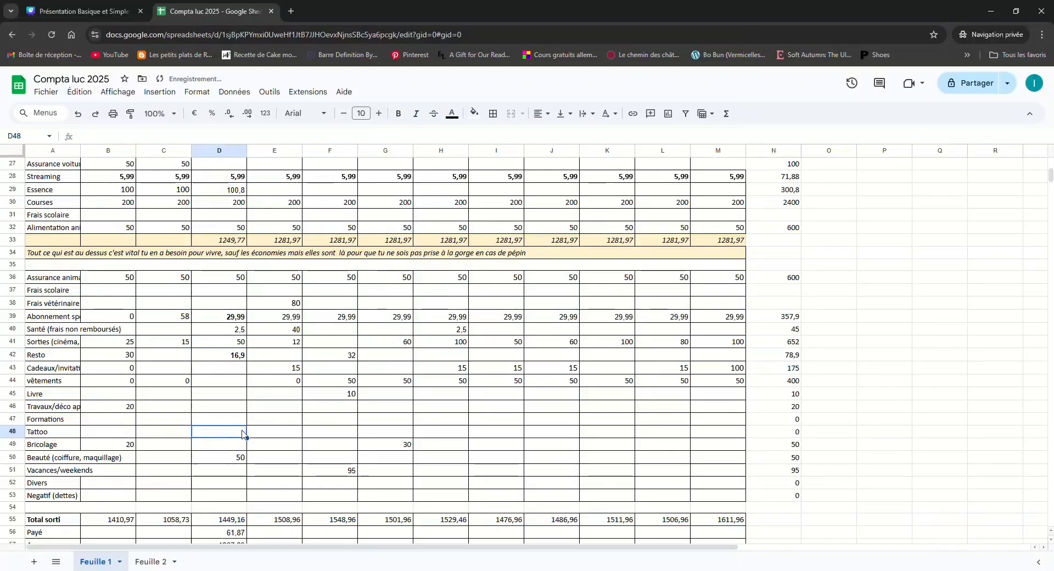
Examine the range summed by the Mars Total sorti formula in D55, leaving the formula as it is
{"action": "left_click", "coordinate": [238, 494]}
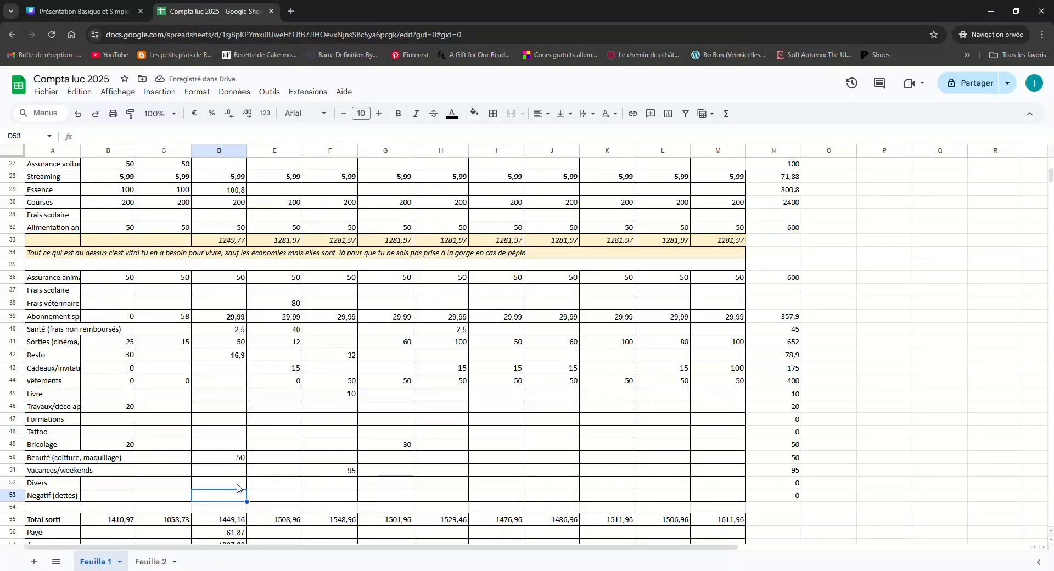
{"action": "scroll", "coordinate": [238, 488], "scroll_direction": "down", "scroll_amount": 1}
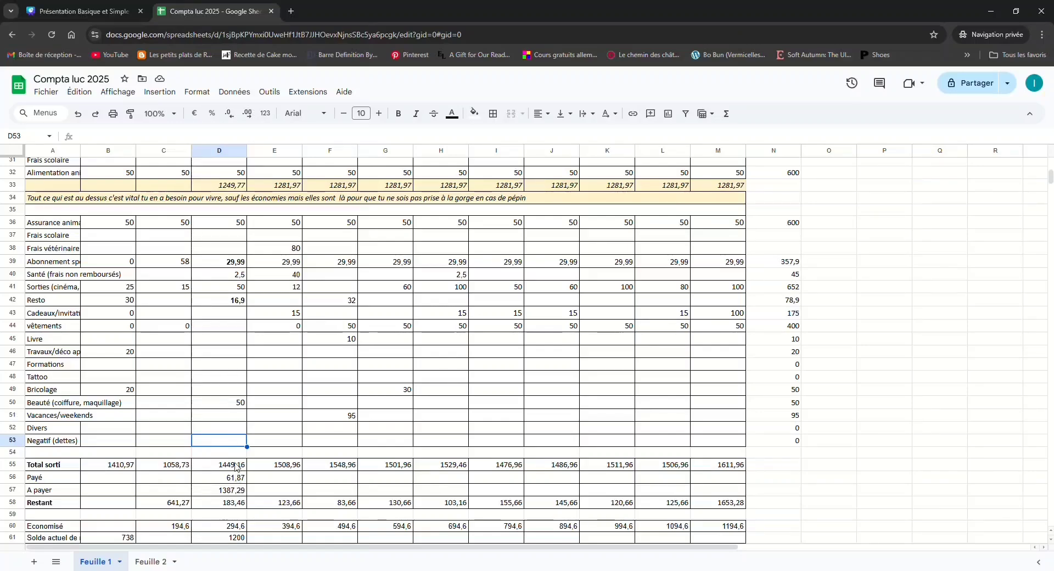
{"action": "double_click", "coordinate": [236, 467]}
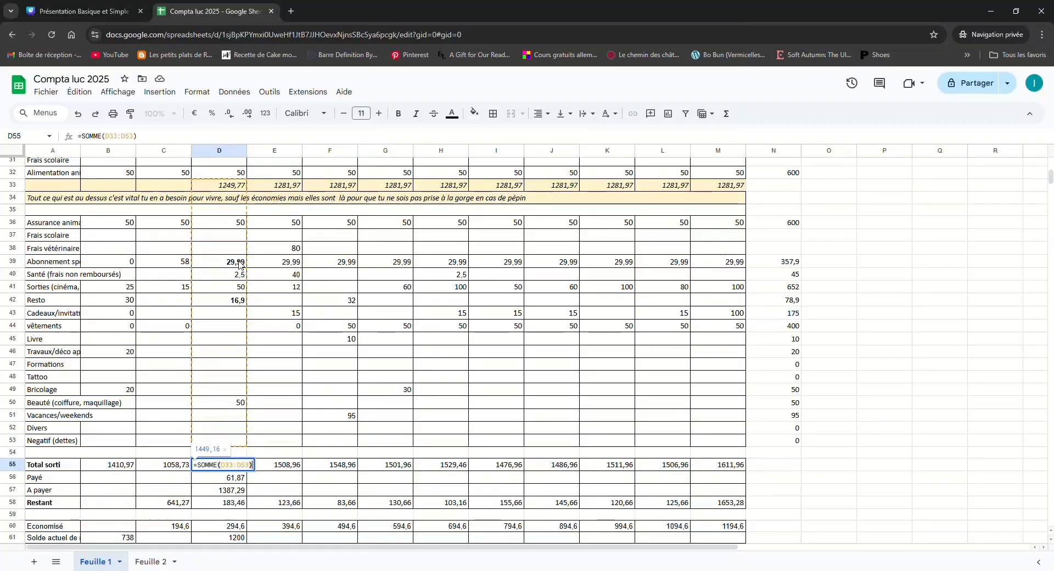
{"action": "scroll", "coordinate": [239, 221], "scroll_direction": "up", "scroll_amount": 5}
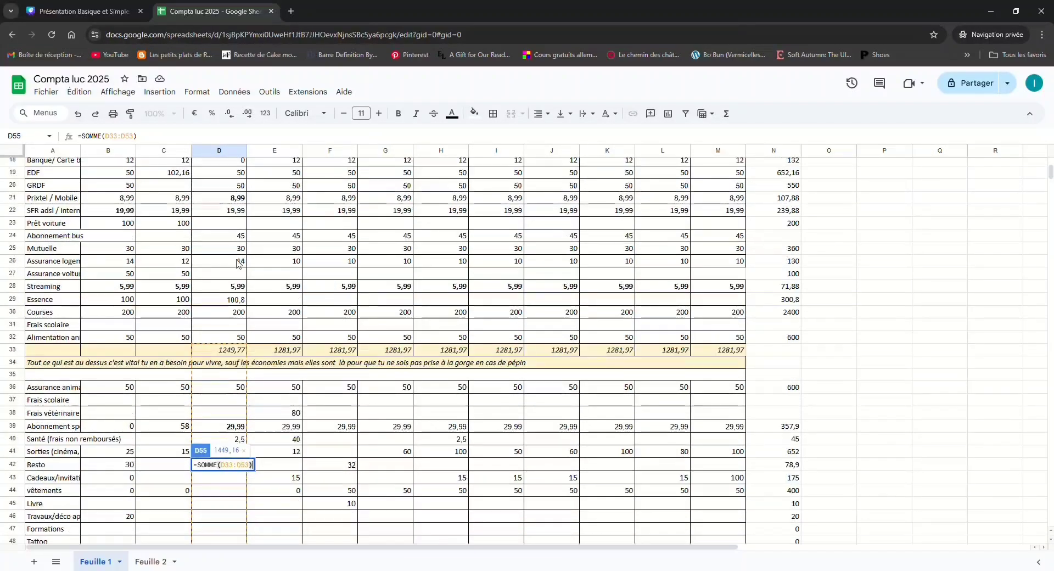
{"action": "scroll", "coordinate": [239, 360], "scroll_direction": "down", "scroll_amount": 3}
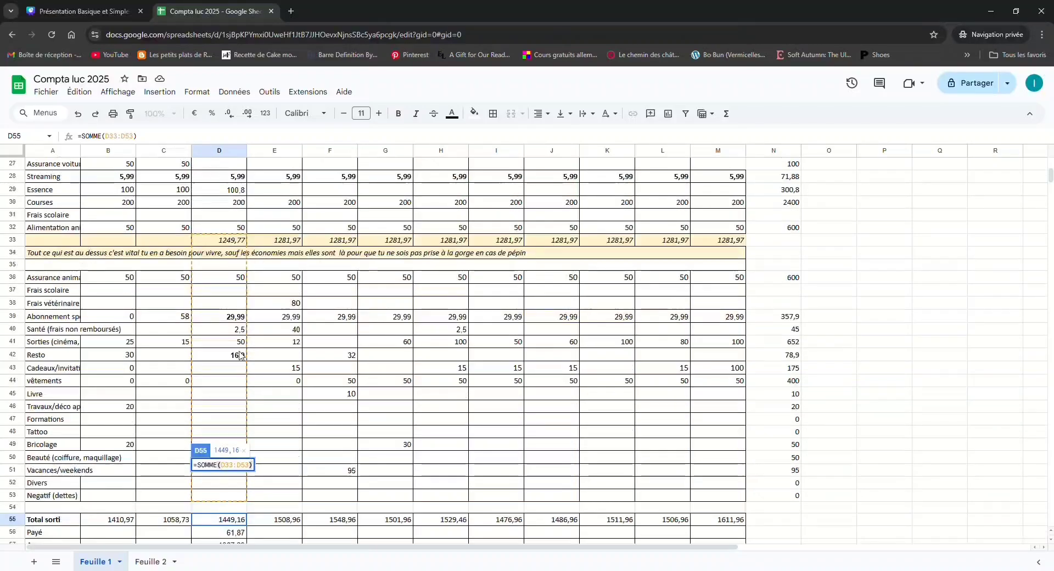
{"action": "scroll", "coordinate": [241, 384], "scroll_direction": "down", "scroll_amount": 3}
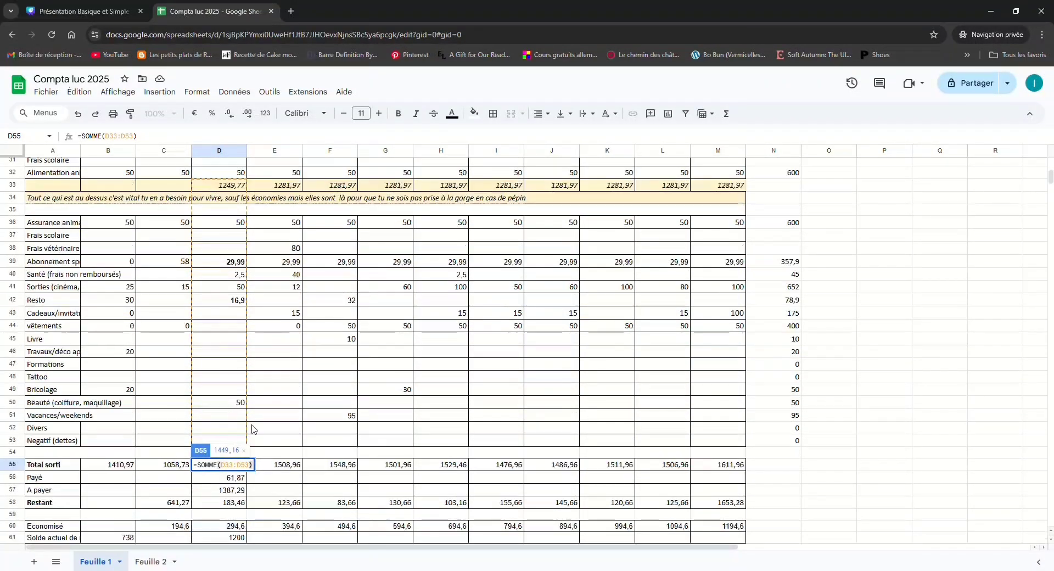
{"action": "key", "text": "Escape"}
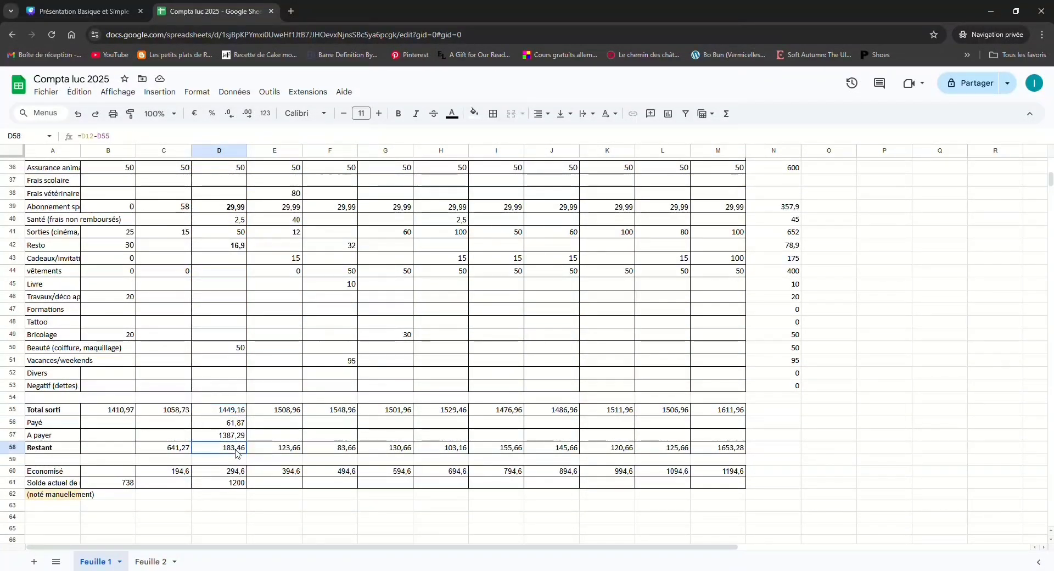
Examine the Mars Restant formula in D58 and trace the salary and total expense cells it refers to
{"action": "double_click", "coordinate": [238, 448]}
{"action": "scroll", "coordinate": [245, 393], "scroll_direction": "up", "scroll_amount": 10}
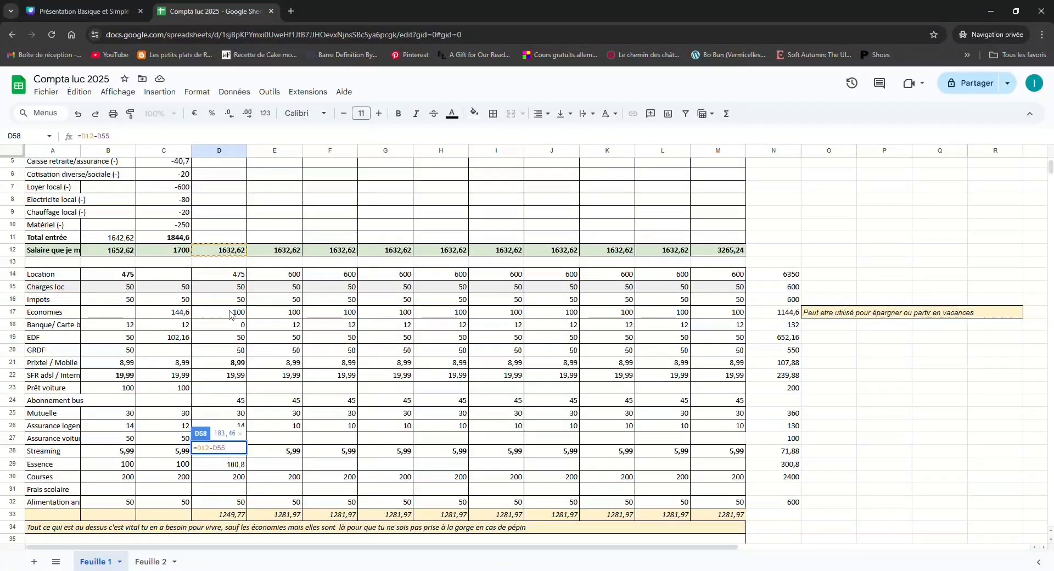
{"action": "scroll", "coordinate": [230, 330], "scroll_direction": "down", "scroll_amount": 11}
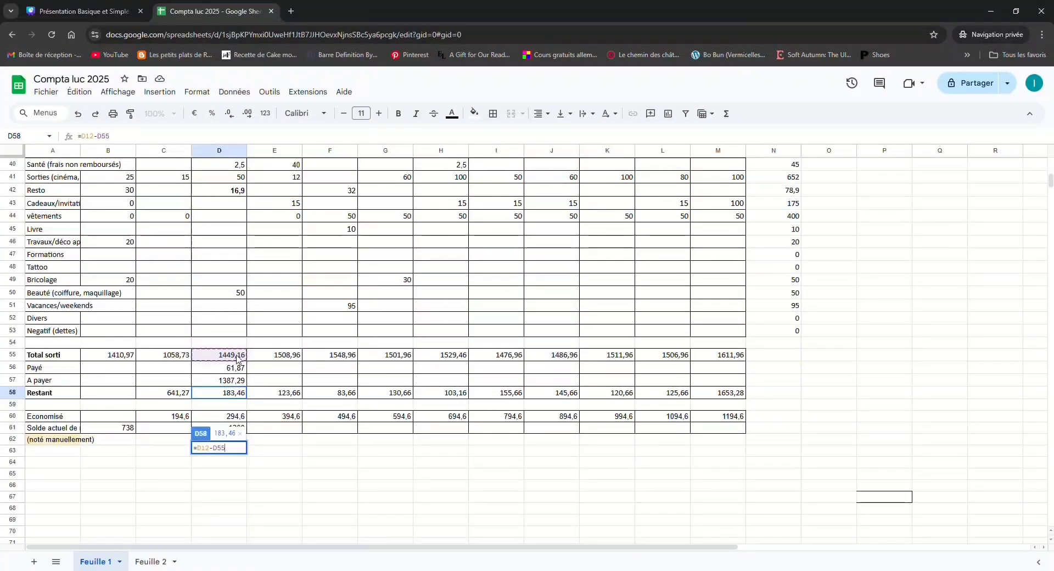
{"action": "key", "text": "Escape"}
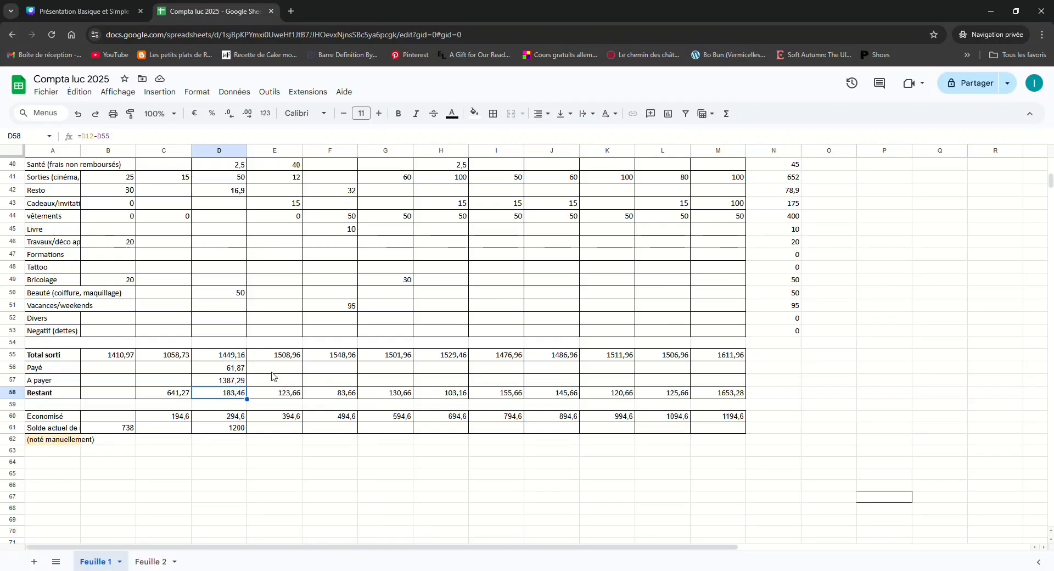
Review the Avril expenses and totals, plus the Mars Economisé and account balance cells in D60 and D61
{"action": "left_click", "coordinate": [287, 327]}
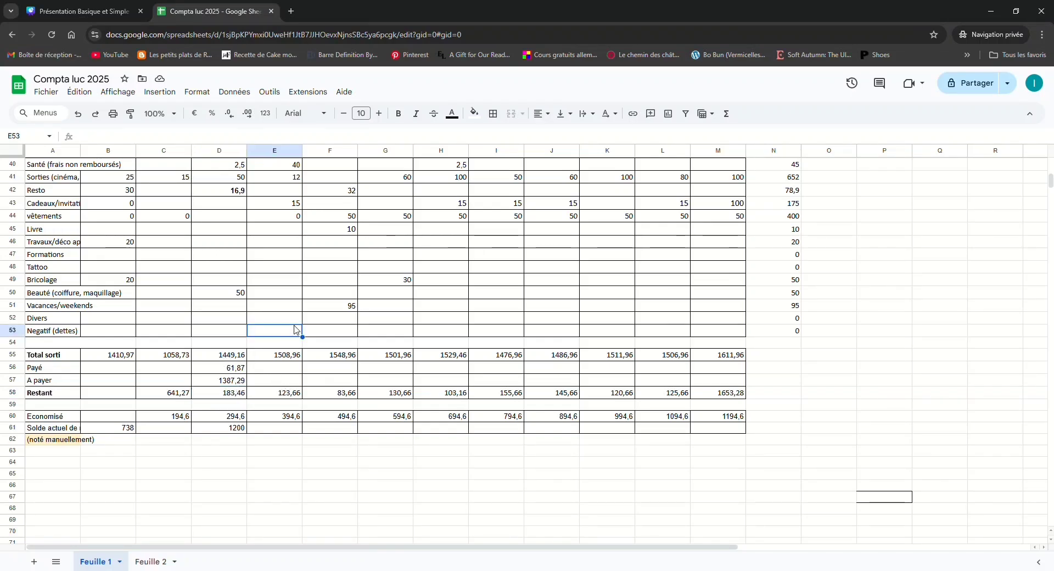
{"action": "scroll", "coordinate": [286, 324], "scroll_direction": "up", "scroll_amount": 3}
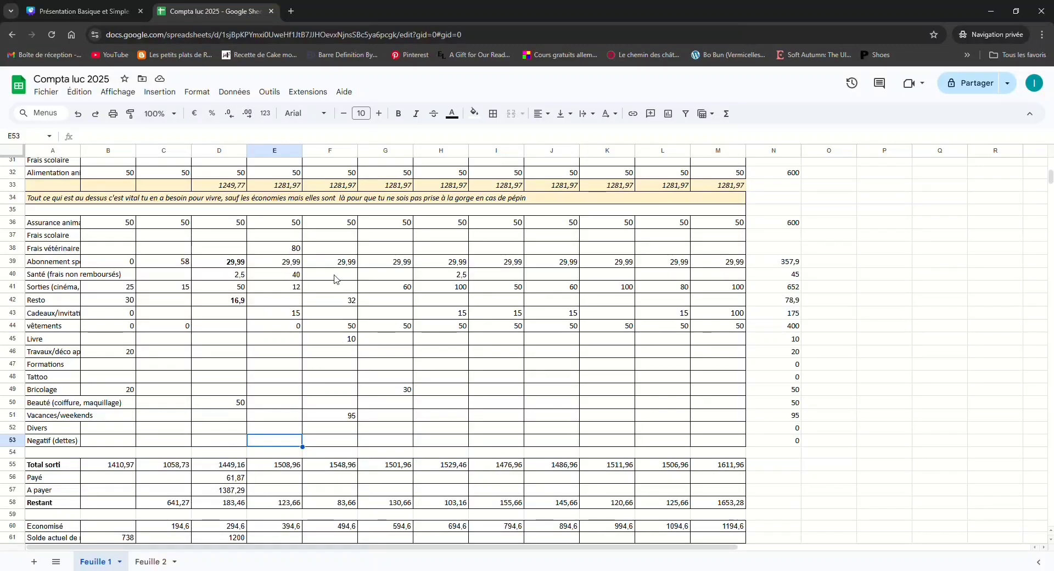
{"action": "scroll", "coordinate": [286, 419], "scroll_direction": "down", "scroll_amount": 2}
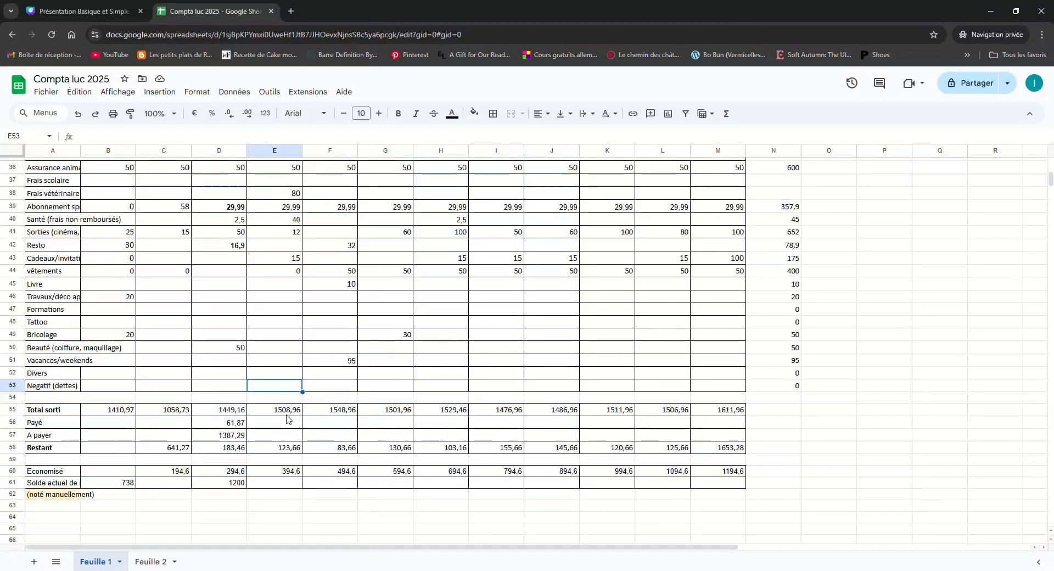
{"action": "scroll", "coordinate": [287, 420], "scroll_direction": "down", "scroll_amount": 2}
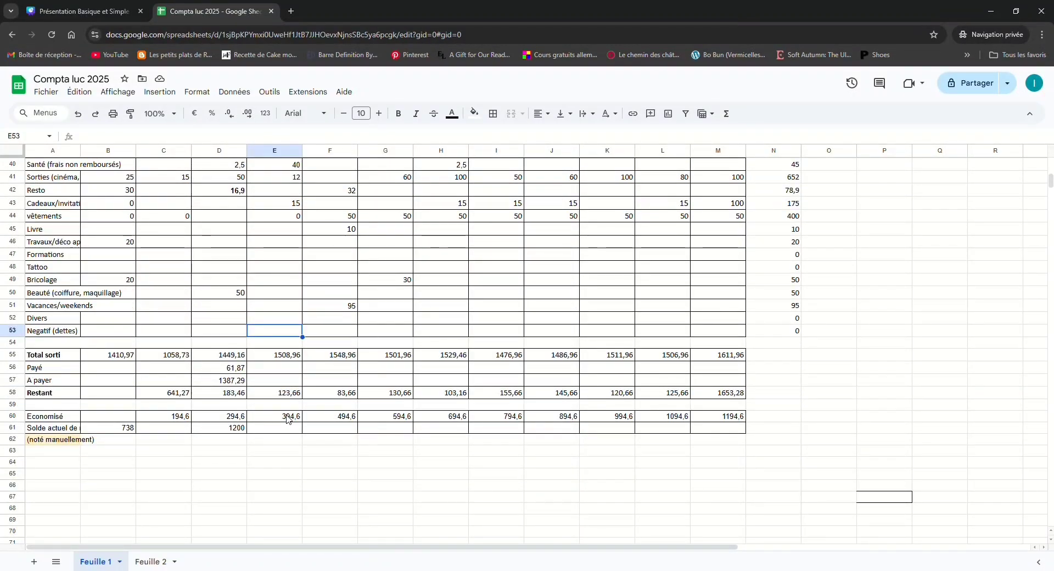
{"action": "left_click", "coordinate": [233, 420]}
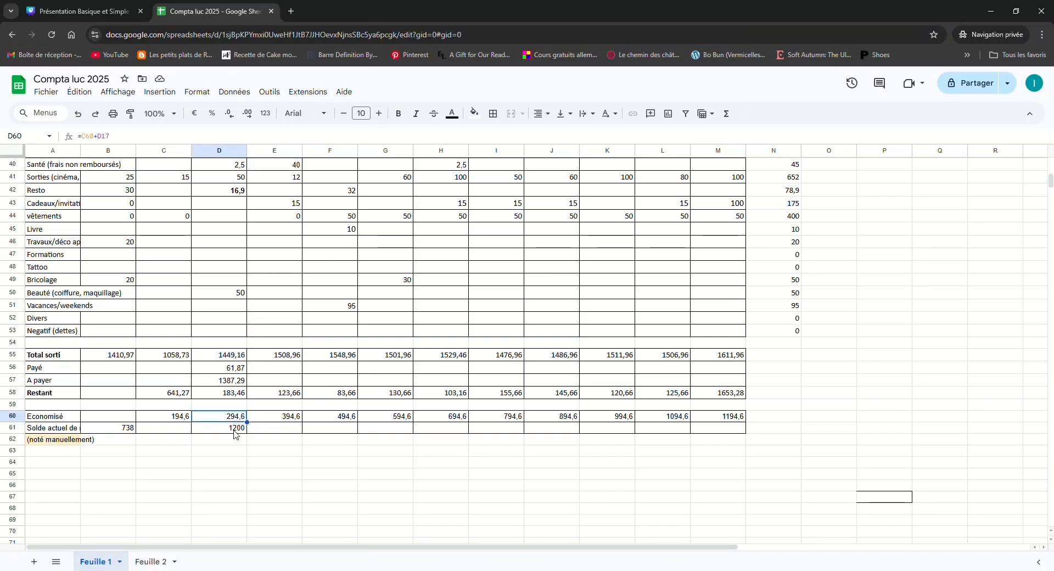
{"action": "left_click", "coordinate": [235, 431]}
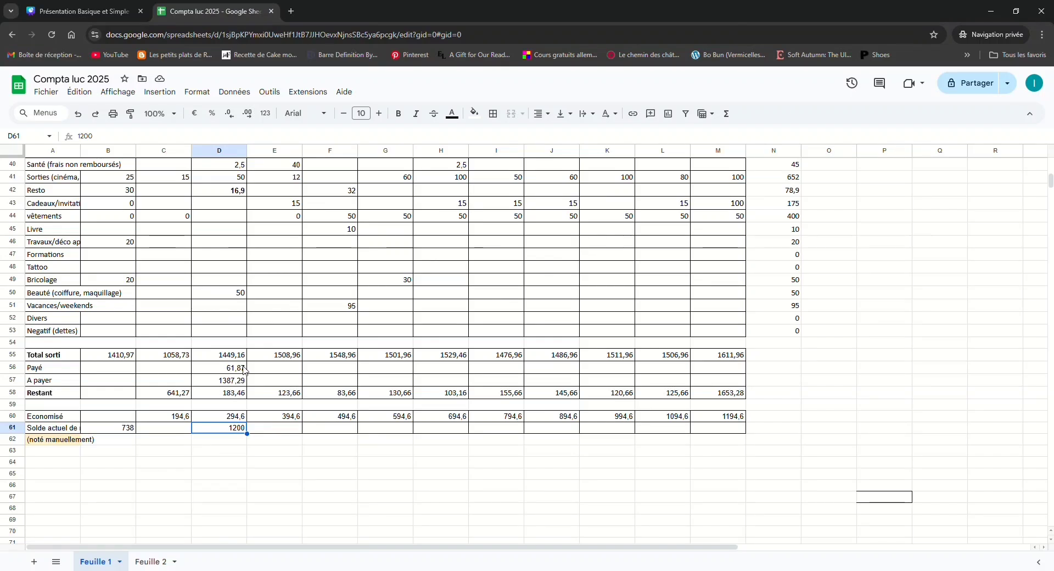
Set the manually noted Mars account balance in D61 to 1000
{"action": "double_click", "coordinate": [229, 434]}
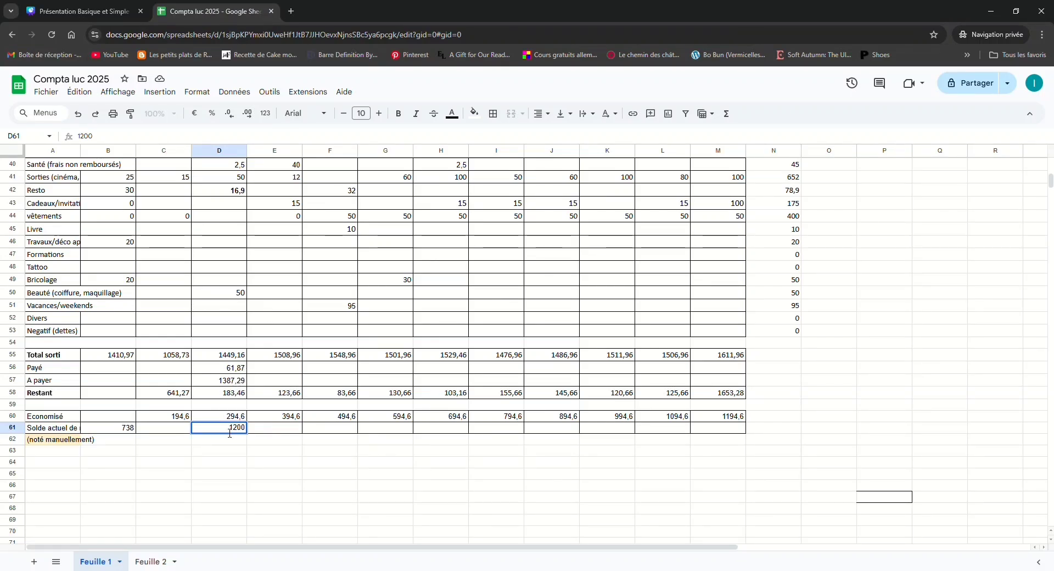
{"action": "left_click_drag", "start_coordinate": [231, 434], "coordinate": [248, 431]}
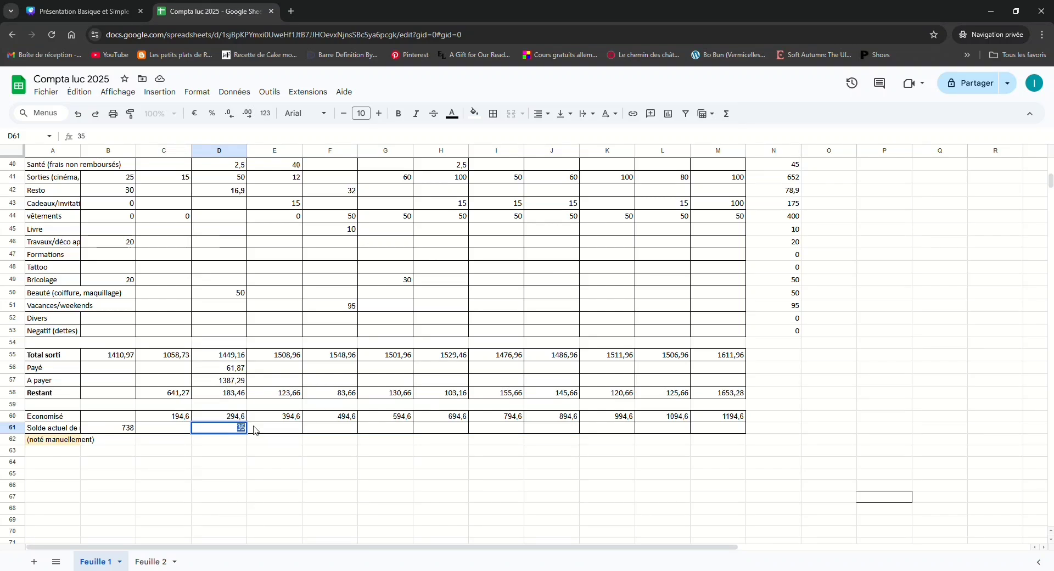
{"action": "type", "text": "1000"}
{"action": "key", "text": "Return"}
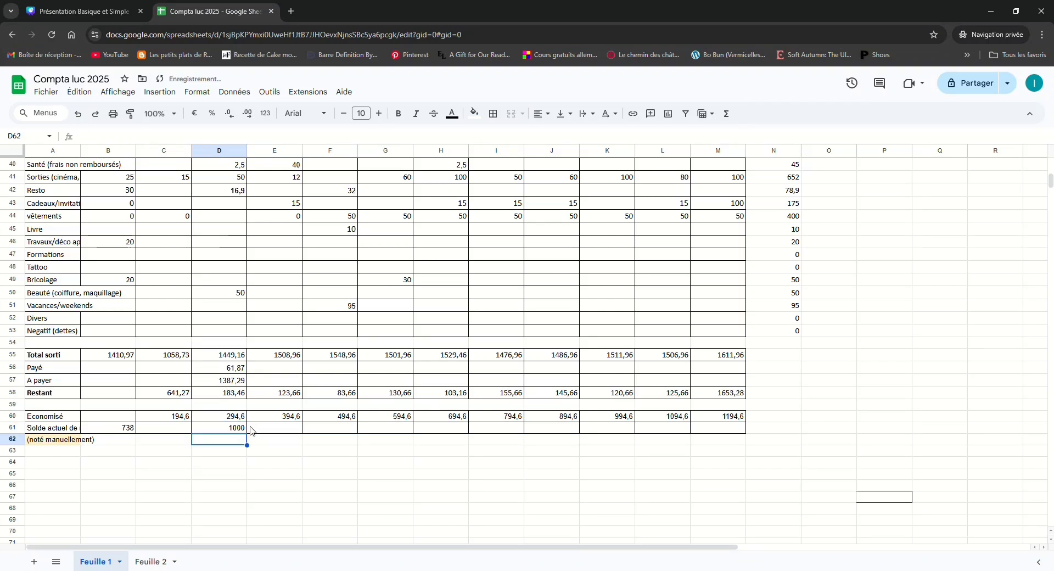
Clear the Mars Payé and A payer formulas in D56 and D57
{"action": "double_click", "coordinate": [231, 372]}
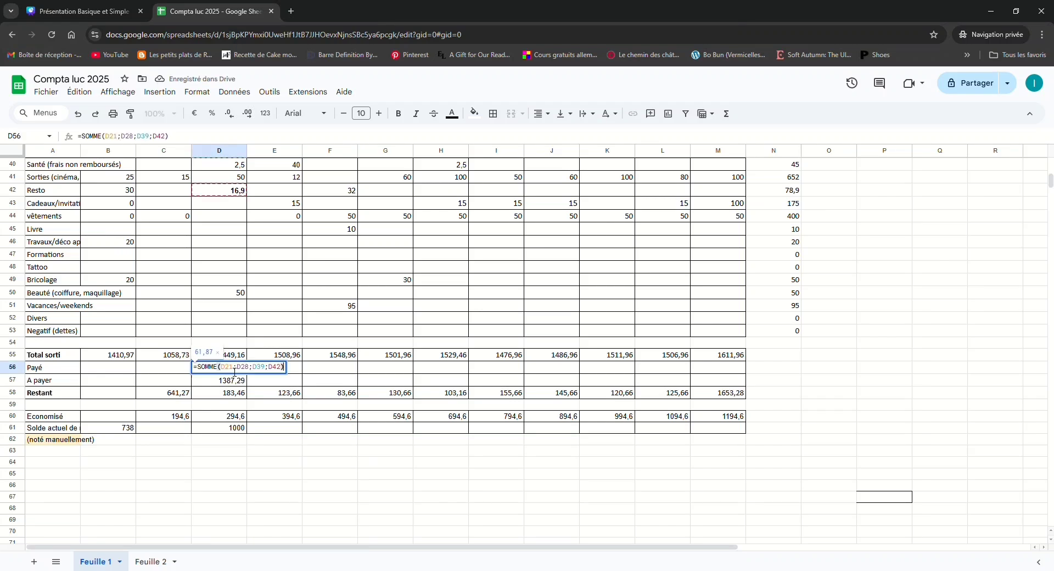
{"action": "key", "text": "BackSpace"}
{"action": "key", "text": "BackSpace"}
{"action": "key", "text": "BackSpace"}
{"action": "key", "text": "BackSpace"}
{"action": "key", "text": "BackSpace"}
{"action": "key", "text": "BackSpace"}
{"action": "key", "text": "BackSpace"}
{"action": "key", "text": "BackSpace"}
{"action": "key", "text": "BackSpace"}
{"action": "key", "text": "BackSpace"}
{"action": "key", "text": "BackSpace"}
{"action": "key", "text": "BackSpace"}
{"action": "key", "text": "BackSpace"}
{"action": "key", "text": "BackSpace"}
{"action": "key", "text": "BackSpace"}
{"action": "key", "text": "BackSpace"}
{"action": "key", "text": "BackSpace"}
{"action": "key", "text": "BackSpace"}
{"action": "key", "text": "BackSpace"}
{"action": "key", "text": "BackSpace"}
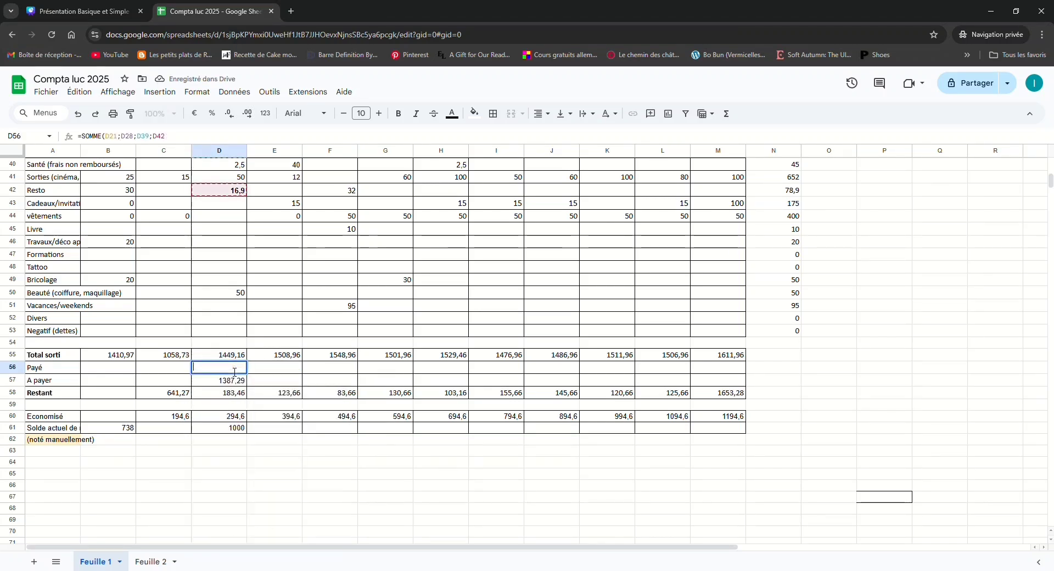
{"action": "key", "text": "Return"}
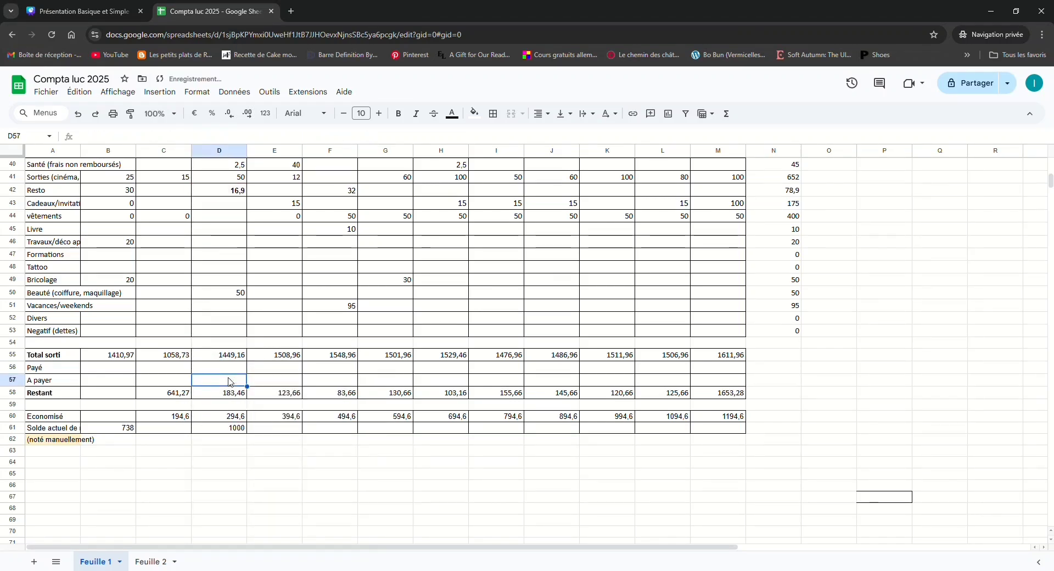
Make the Mars EDF amount in D19 bold to mark it as paid, like the Prixtel / Mobile amount in D21
{"action": "left_click", "coordinate": [236, 373]}
{"action": "scroll", "coordinate": [236, 372], "scroll_direction": "up", "scroll_amount": 7}
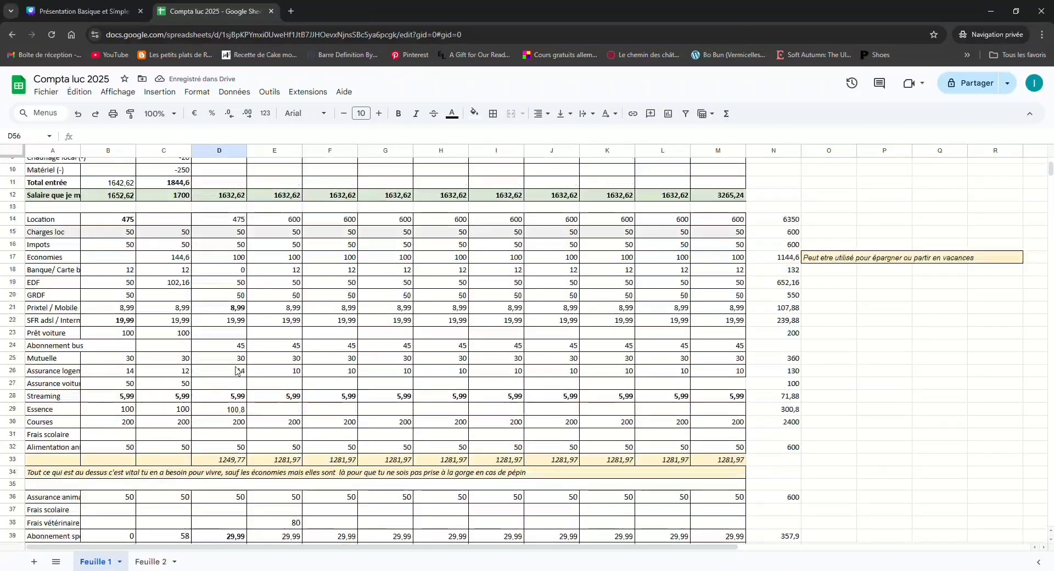
{"action": "left_click", "coordinate": [236, 308]}
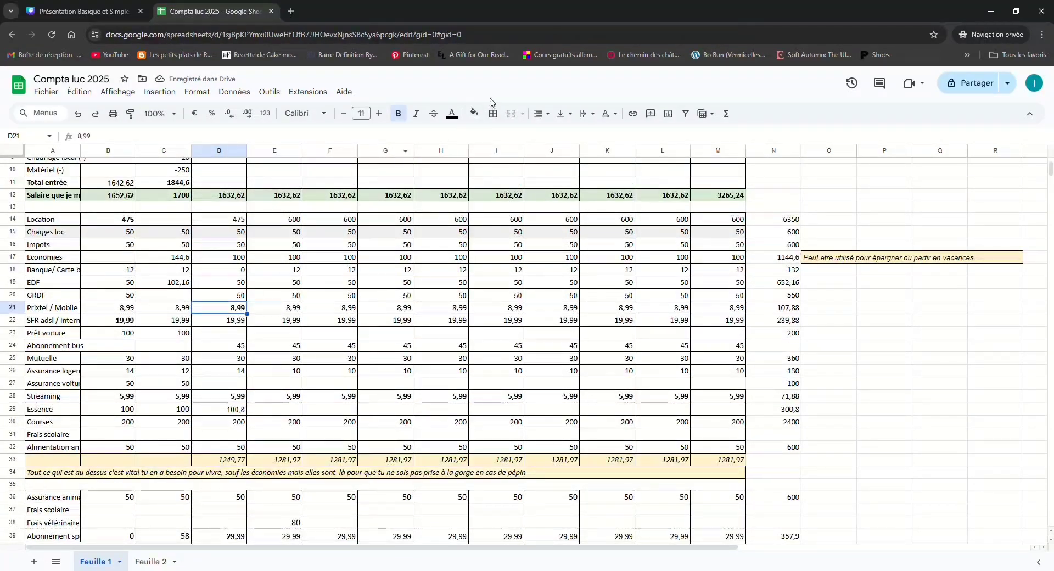
{"action": "left_click", "coordinate": [435, 115]}
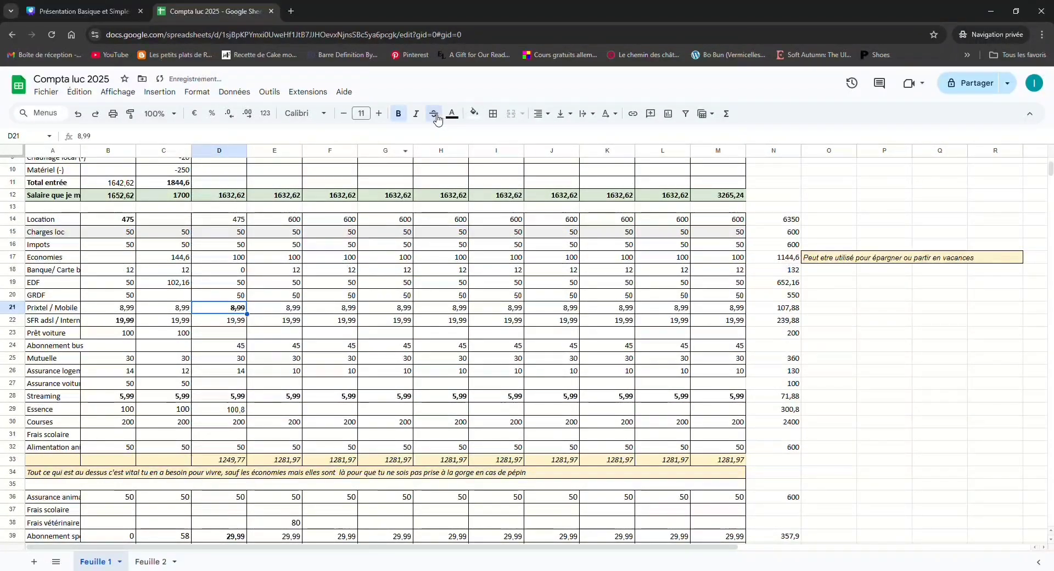
{"action": "left_click", "coordinate": [240, 283]}
{"action": "left_click", "coordinate": [400, 115]}
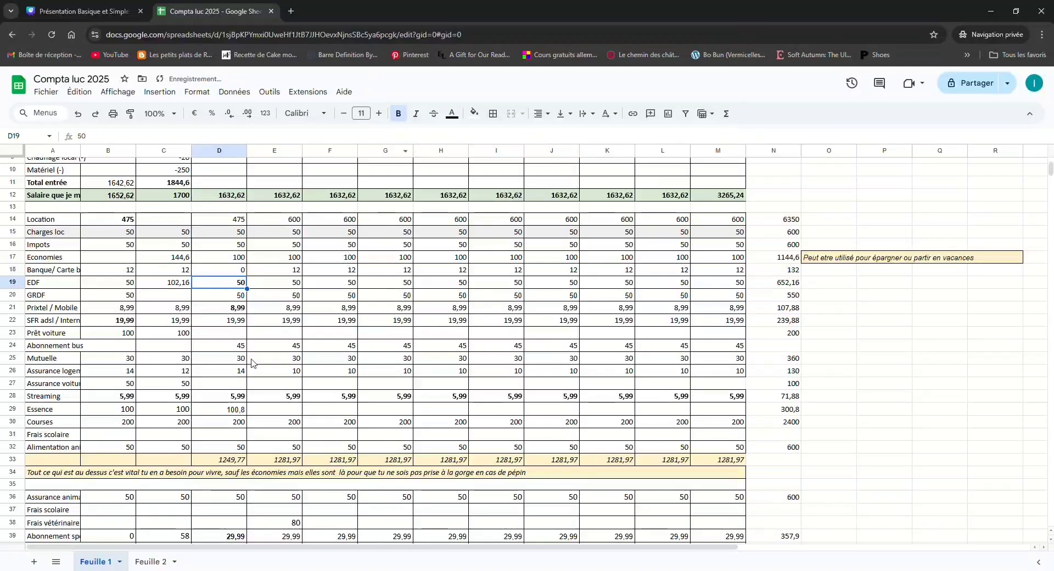
Try to start a comma-separated sum formula in the Mars Payé cell D56 with the bold amounts D19 and D21
{"action": "scroll", "coordinate": [252, 363], "scroll_direction": "down", "scroll_amount": 5}
{"action": "scroll", "coordinate": [252, 363], "scroll_direction": "down", "scroll_amount": 4}
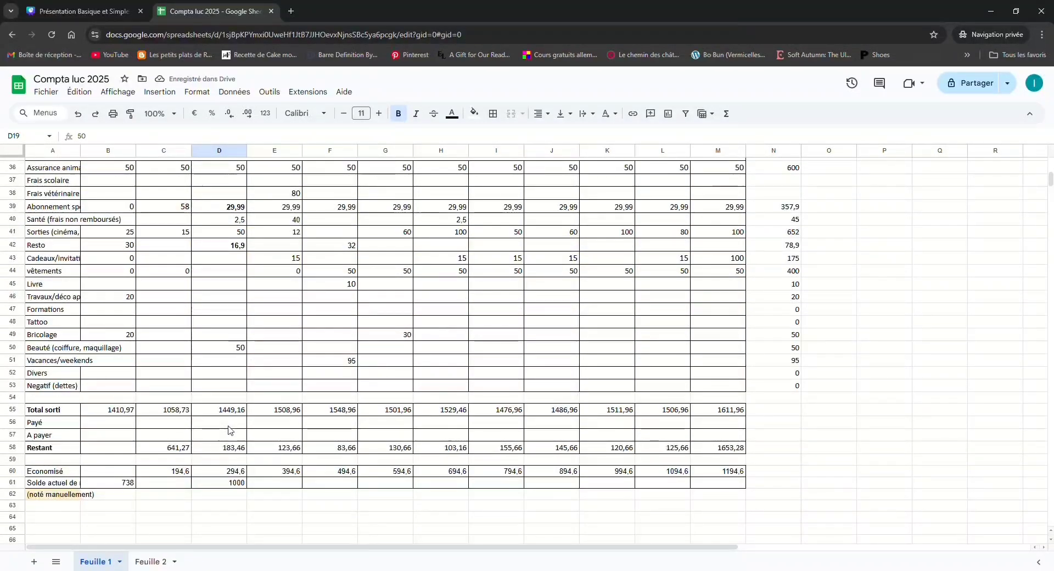
{"action": "left_click", "coordinate": [228, 424]}
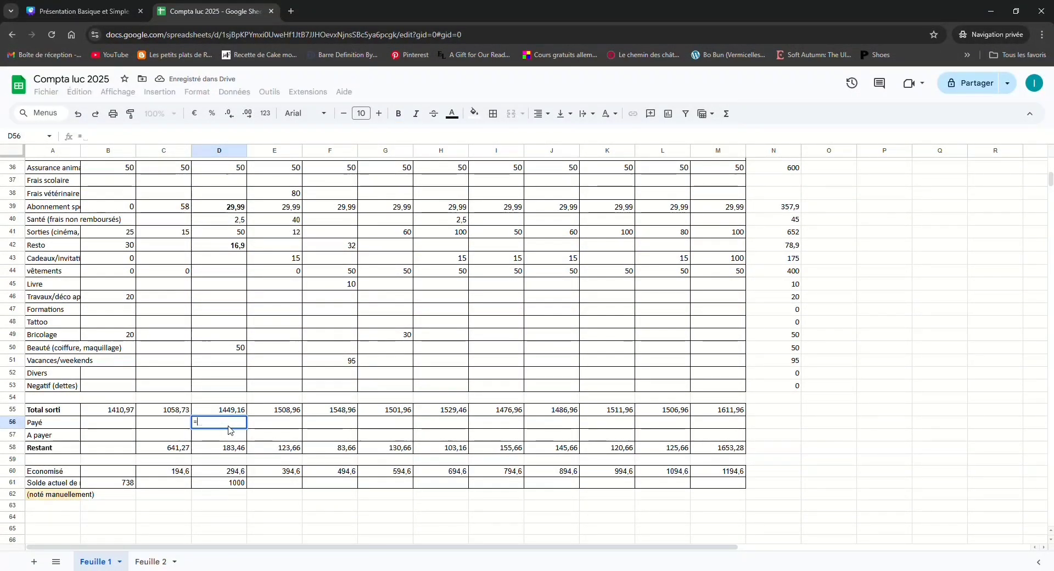
{"action": "type", "text": "=sum("}
{"action": "scroll", "coordinate": [243, 360], "scroll_direction": "up", "scroll_amount": 7}
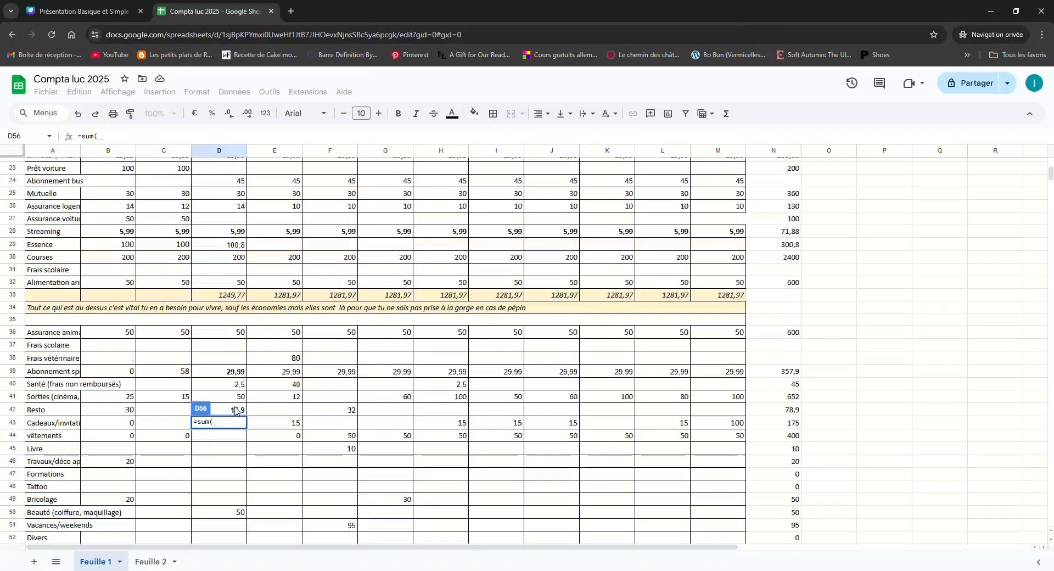
{"action": "left_click", "coordinate": [245, 231]}
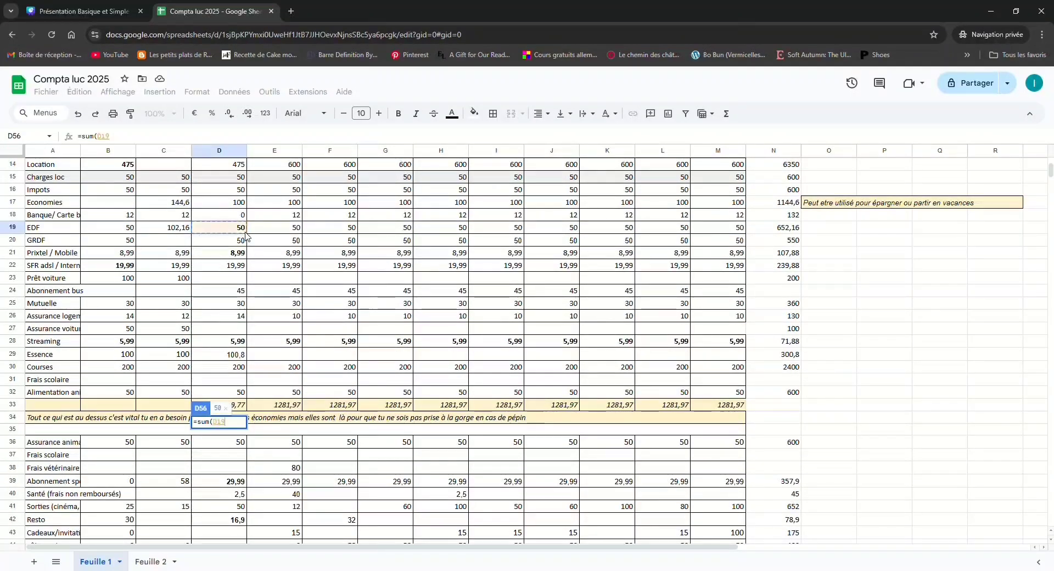
{"action": "type", "text": ","}
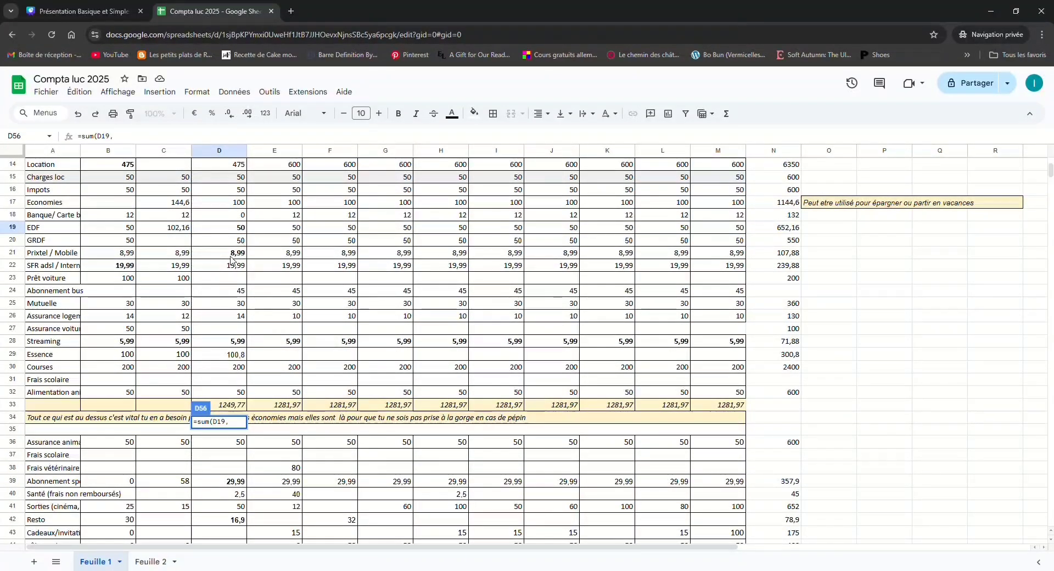
{"action": "left_click", "coordinate": [232, 256]}
{"action": "type", "text": ","}
{"action": "scroll", "coordinate": [244, 361], "scroll_direction": "down", "scroll_amount": 3}
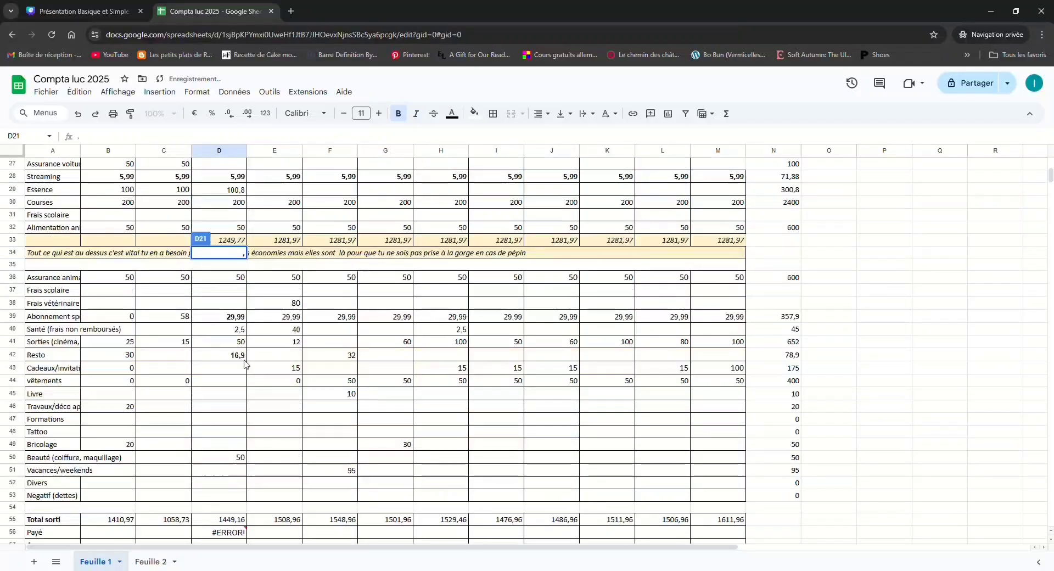
Delete the stray comma in D21 and replace the comma after D19 in the D56 formula with a semicolon
{"action": "key", "text": "BackSpace"}
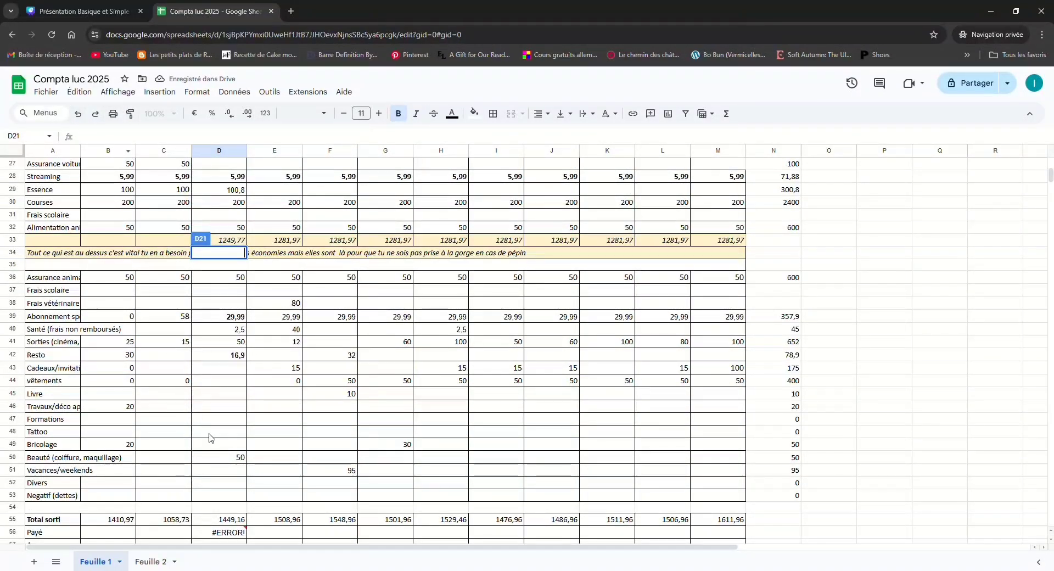
{"action": "scroll", "coordinate": [212, 434], "scroll_direction": "down", "scroll_amount": 2}
{"action": "double_click", "coordinate": [218, 423]}
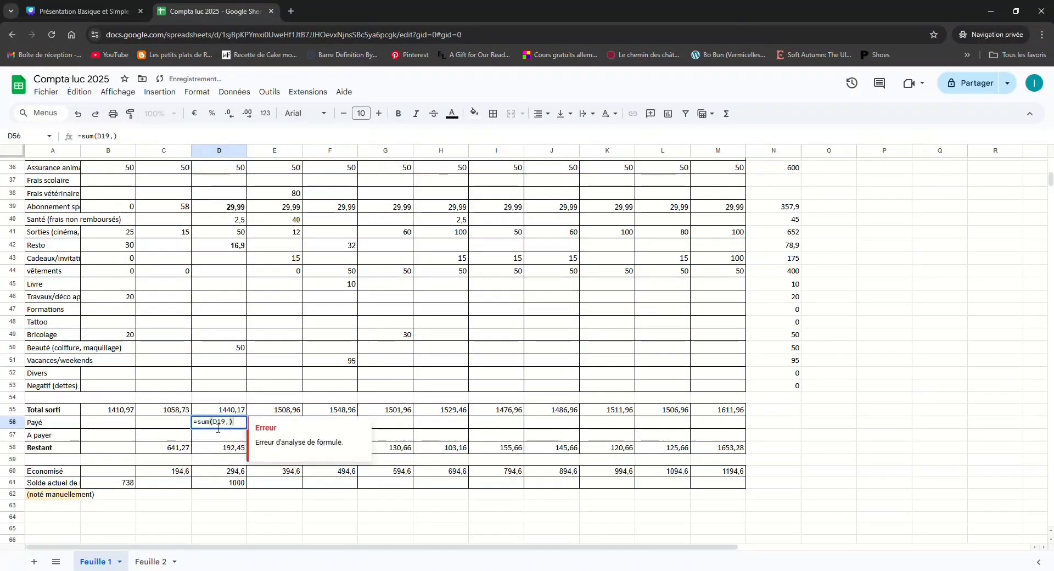
{"action": "key", "text": "Left"}
{"action": "key", "text": "Left"}
{"action": "key", "text": "BackSpace"}
{"action": "type", "text": ";"}
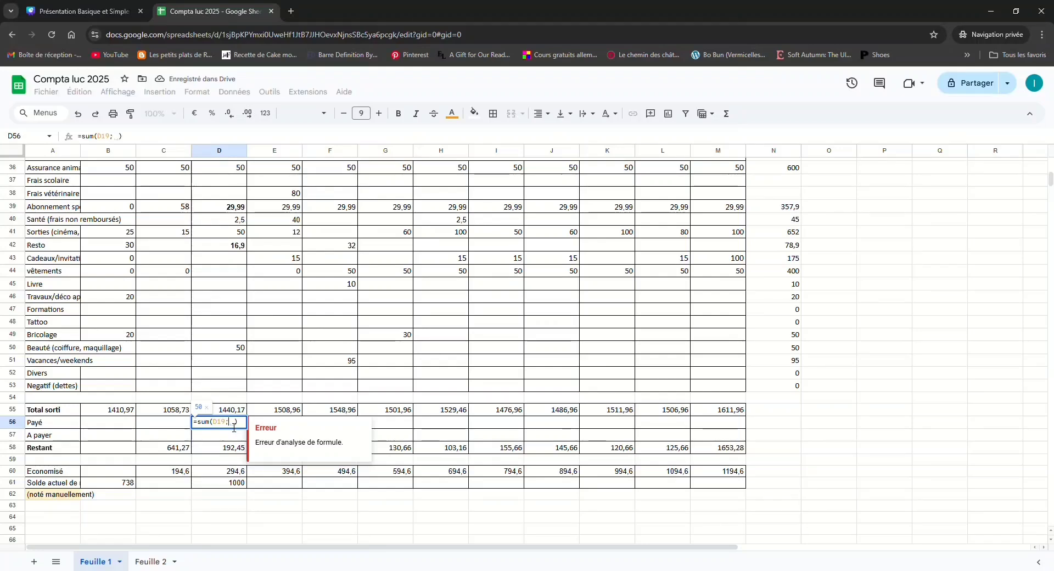
Add the paid Streaming, Abonnement and Resto amounts D28, D39 and D42 to the sum in D56
{"action": "scroll", "coordinate": [251, 287], "scroll_direction": "up", "scroll_amount": 5}
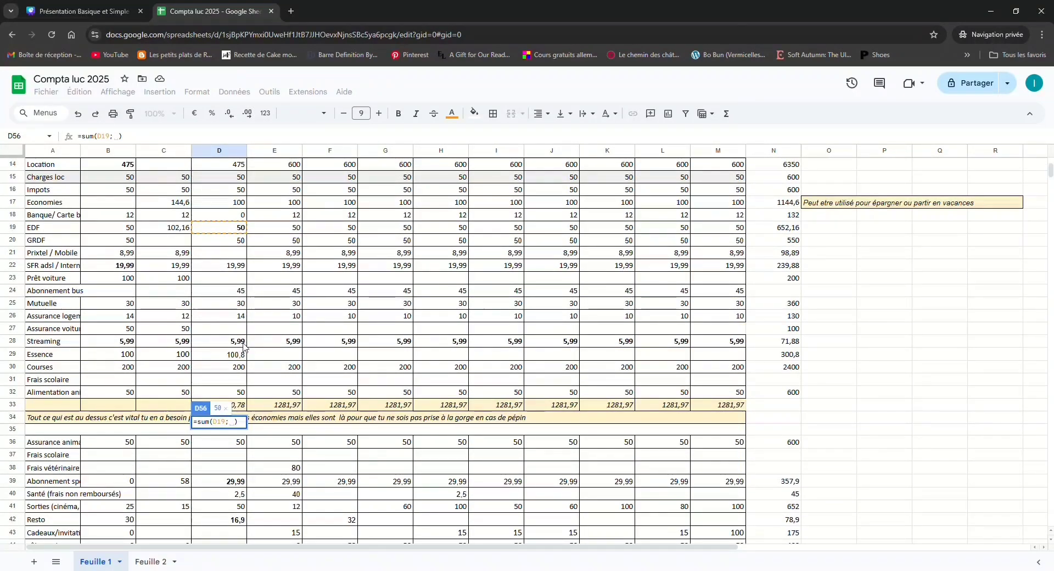
{"action": "left_click", "coordinate": [242, 342]}
{"action": "type", "text": ";"}
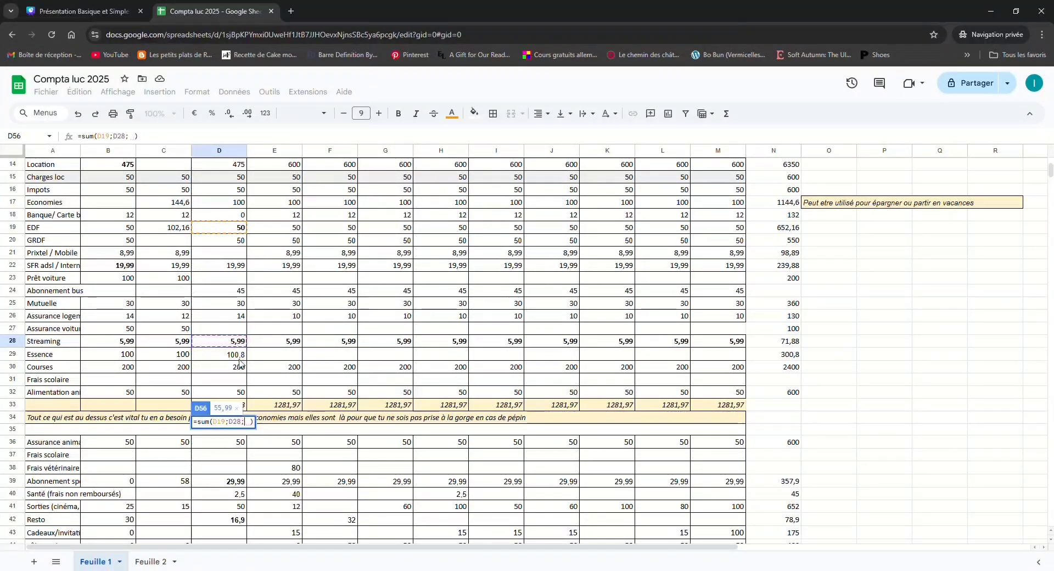
{"action": "scroll", "coordinate": [240, 363], "scroll_direction": "down", "scroll_amount": 3}
{"action": "left_click", "coordinate": [236, 366]}
{"action": "type", "text": ";"}
{"action": "scroll", "coordinate": [236, 366], "scroll_direction": "down", "scroll_amount": 3}
{"action": "left_click", "coordinate": [235, 301]}
{"action": "type", "text": ";"}
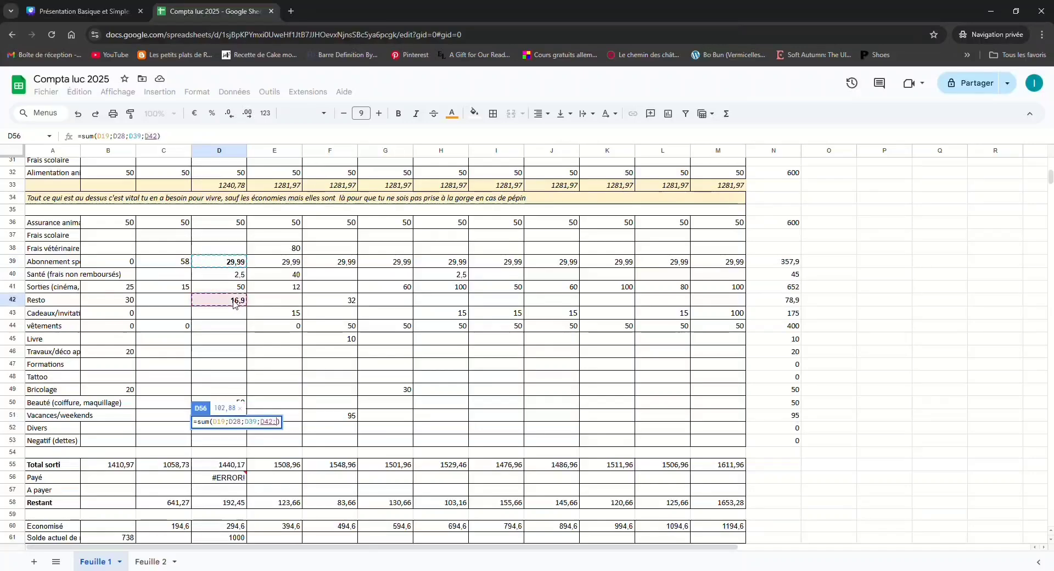
{"action": "scroll", "coordinate": [235, 301], "scroll_direction": "down", "scroll_amount": 3}
{"action": "key", "text": "BackSpace"}
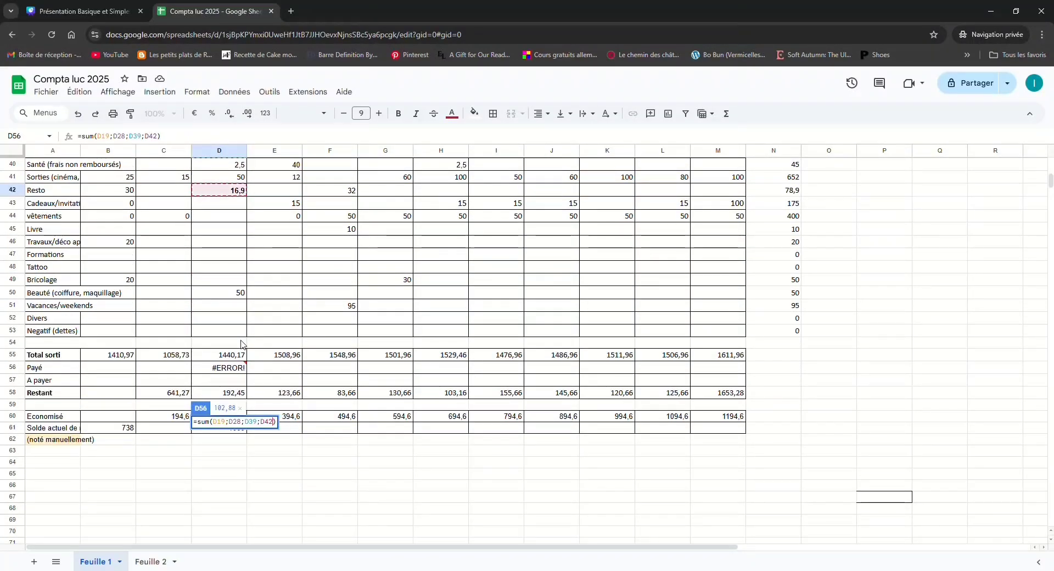
Close the Payé formula in D56 as =sum(D19;D28;D39;D42), correcting the extra closing parenthesis
{"action": "type", "text": ")"}
{"action": "key", "text": "Return"}
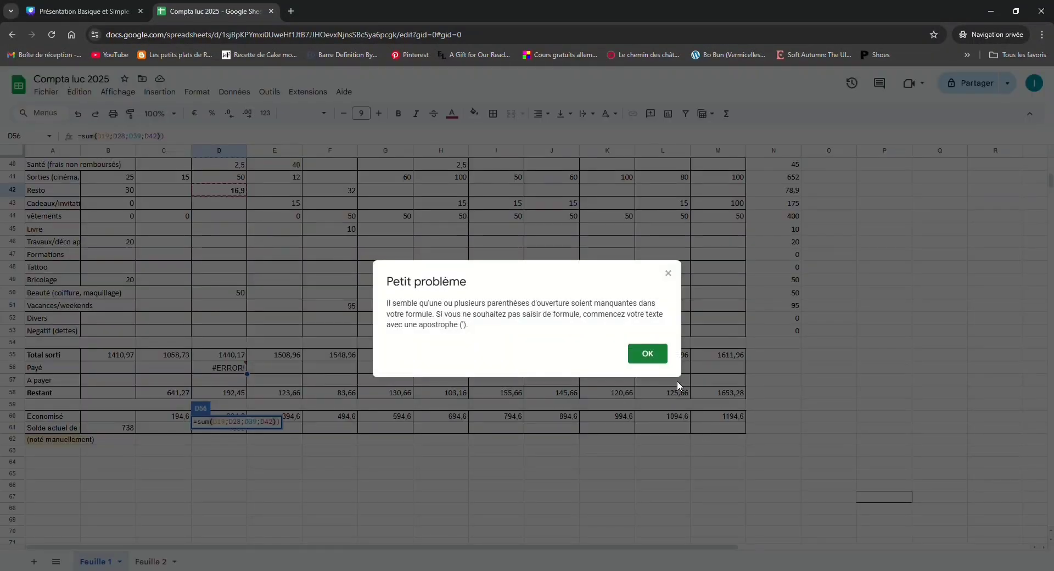
{"action": "left_click", "coordinate": [648, 354]}
{"action": "left_click", "coordinate": [235, 367]}
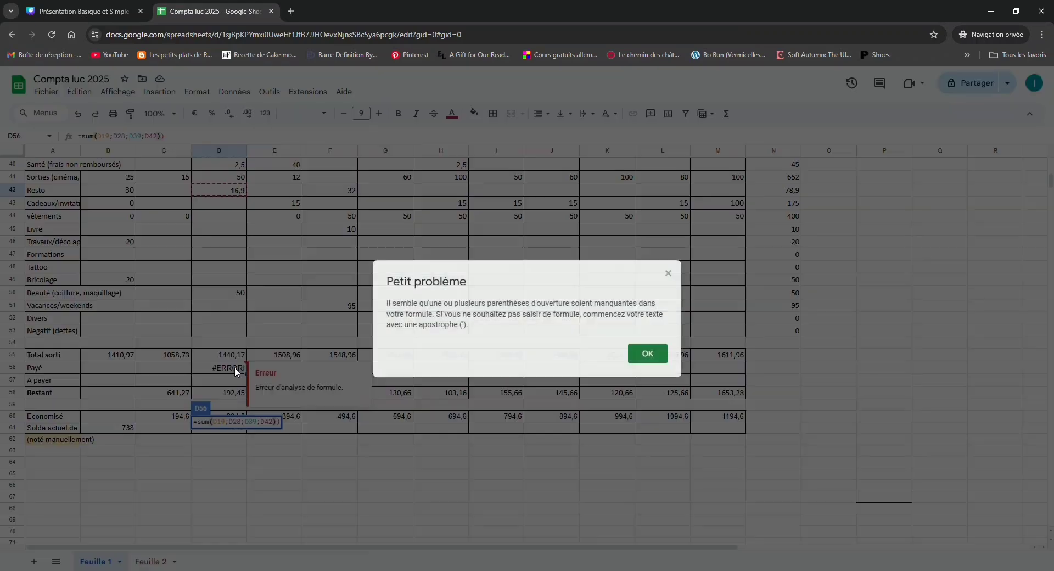
{"action": "left_click", "coordinate": [648, 353]}
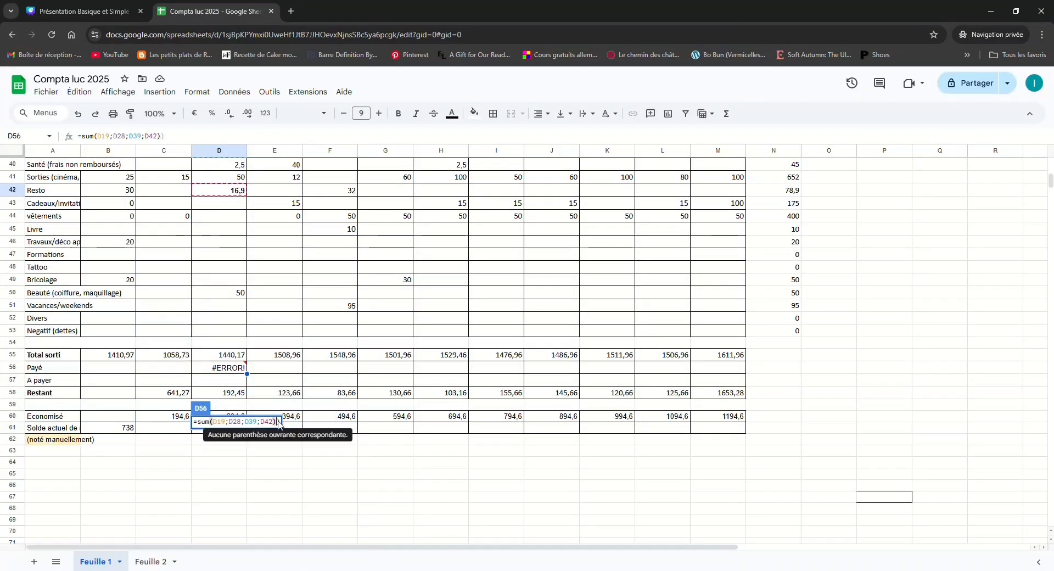
{"action": "key", "text": "Return"}
Start a sum formula in the Mars A payer cell D57 with the unpaid amounts D14 to D18 and D20, separated by semicolons
{"action": "double_click", "coordinate": [221, 383]}
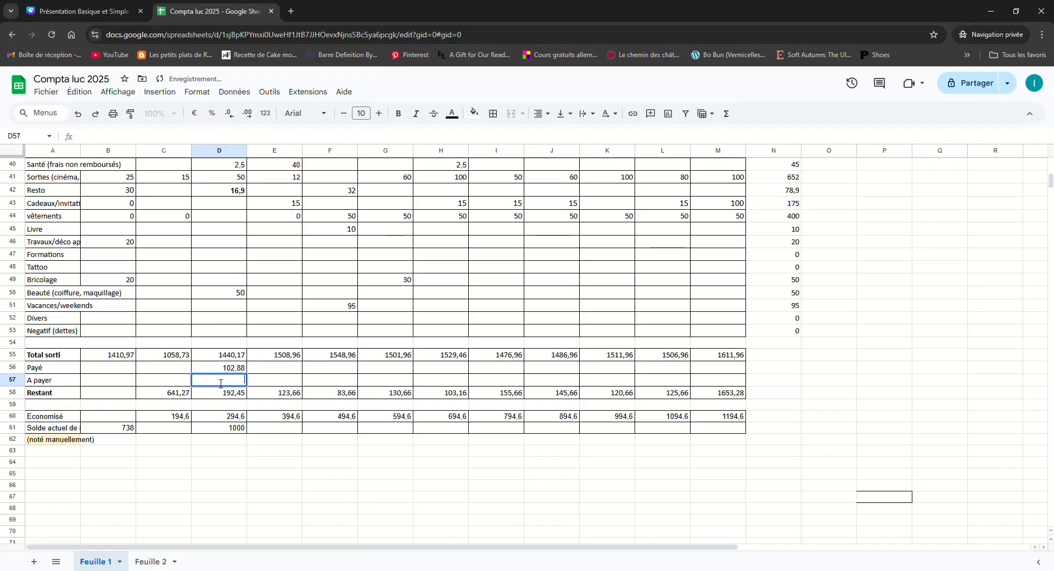
{"action": "type", "text": "=sum"}
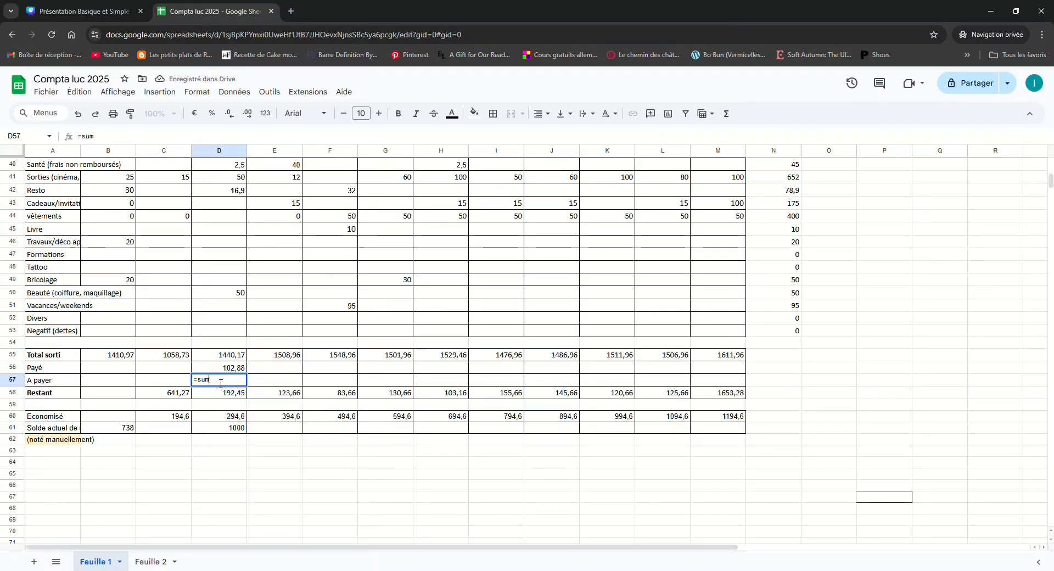
{"action": "type", "text": "("}
{"action": "scroll", "coordinate": [231, 302], "scroll_direction": "up", "scroll_amount": 10}
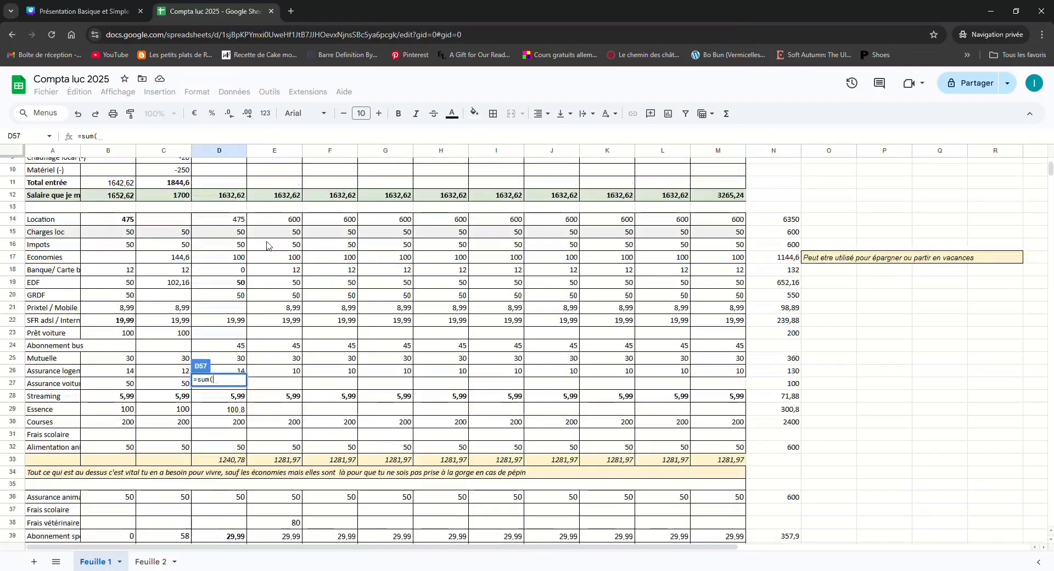
{"action": "left_click", "coordinate": [242, 224]}
{"action": "left_click", "coordinate": [242, 231], "text": "ctrl"}
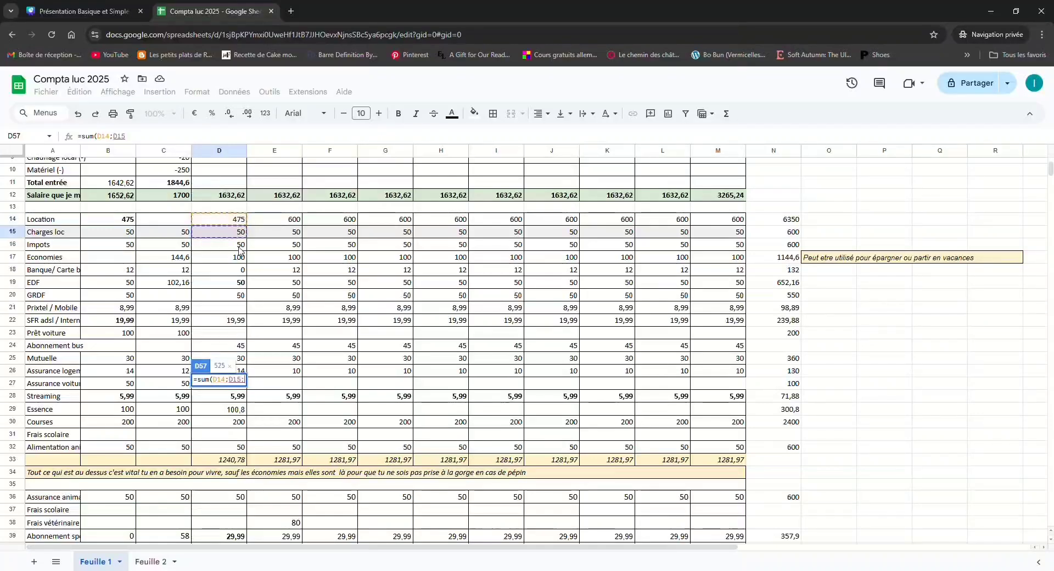
{"action": "left_click", "coordinate": [243, 244], "text": "ctrl"}
{"action": "left_click", "coordinate": [243, 257], "text": "ctrl"}
{"action": "left_click", "coordinate": [245, 270], "text": "ctrl"}
{"action": "type", "text": ";"}
{"action": "left_click", "coordinate": [242, 295]}
{"action": "type", "text": ";"}
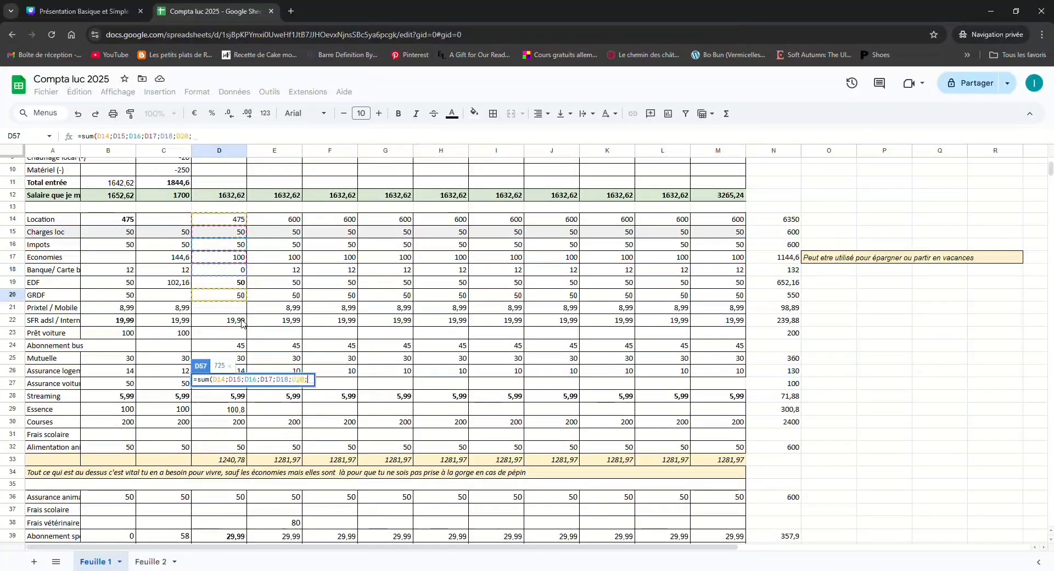
Add the internet, bus, mutuelle and home insurance amounts D22, D24, D25 and D26 to the sum in D57
{"action": "left_click", "coordinate": [242, 320]}
{"action": "type", "text": ";"}
{"action": "left_click", "coordinate": [242, 345]}
{"action": "type", "text": ";"}
{"action": "scroll", "coordinate": [254, 336], "scroll_direction": "down", "scroll_amount": 3}
{"action": "left_click", "coordinate": [240, 248]}
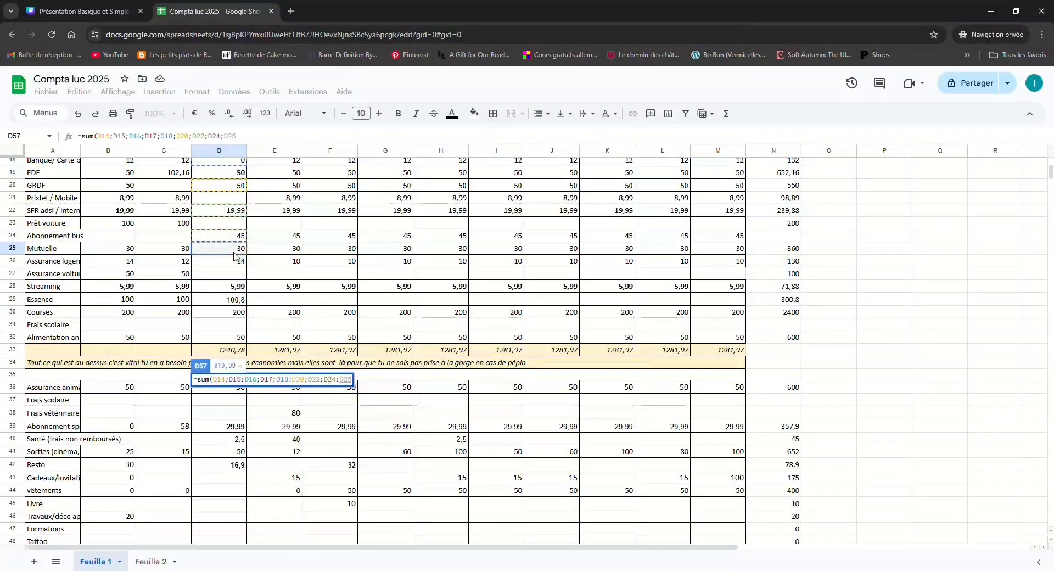
{"action": "type", "text": ";"}
{"action": "left_click", "coordinate": [239, 261]}
Add the Essence, Courses and pet food amounts D29, D30 and D32 to the sum in D57
{"action": "type", "text": ";"}
{"action": "left_click", "coordinate": [239, 300]}
{"action": "type", "text": ";"}
{"action": "left_click", "coordinate": [239, 311]}
{"action": "type", "text": ";"}
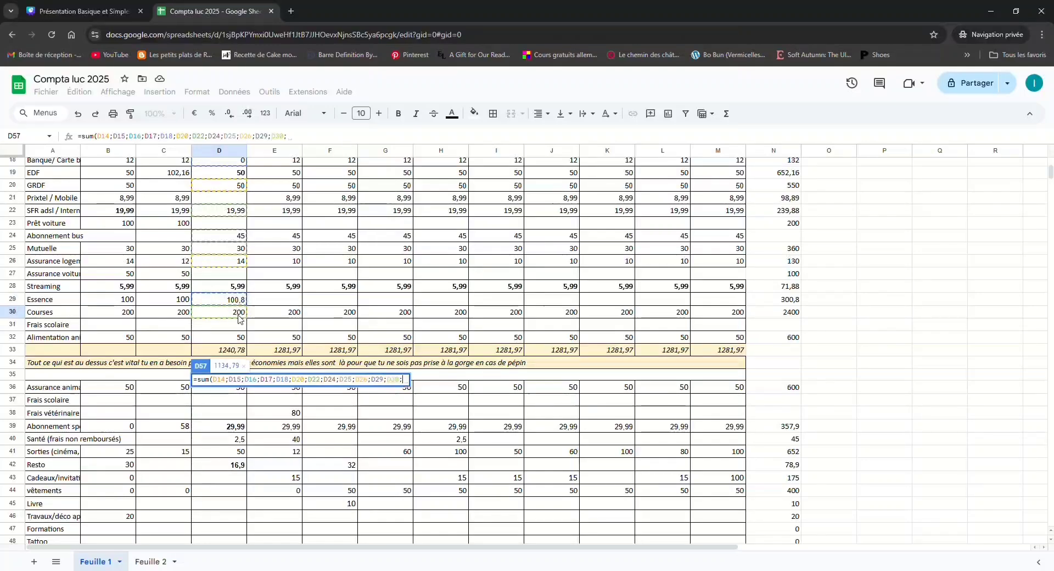
{"action": "left_click", "coordinate": [240, 337]}
Add the remaining unpaid amounts D36, D40, D41 and D50 to the sum in D57 and complete the formula
{"action": "type", "text": ";"}
{"action": "scroll", "coordinate": [244, 324], "scroll_direction": "down", "scroll_amount": 3}
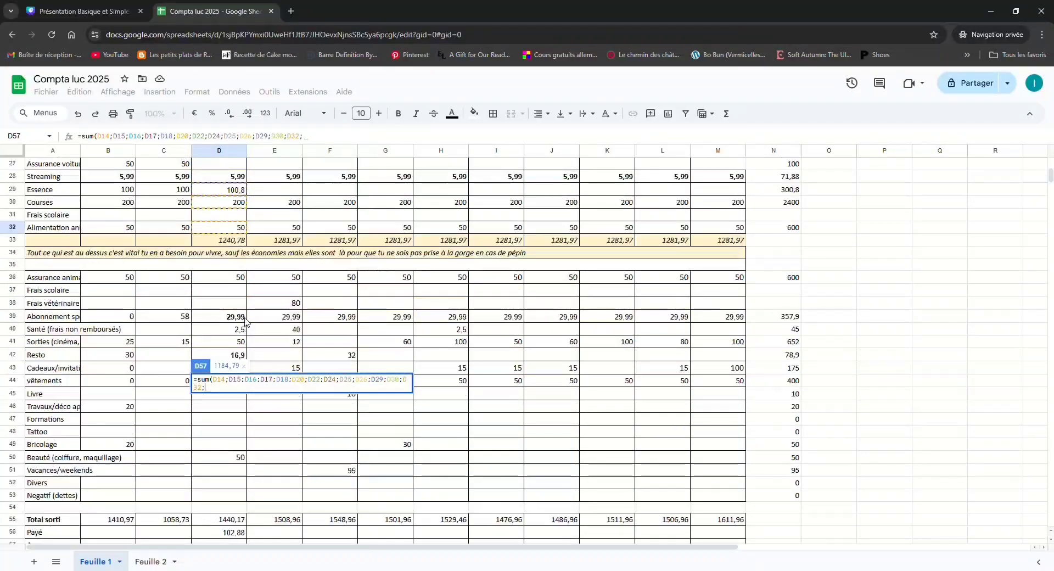
{"action": "left_click", "coordinate": [240, 279]}
{"action": "type", "text": ";"}
{"action": "left_click", "coordinate": [239, 328]}
{"action": "type", "text": ";"}
{"action": "left_click", "coordinate": [239, 341]}
{"action": "type", "text": ";"}
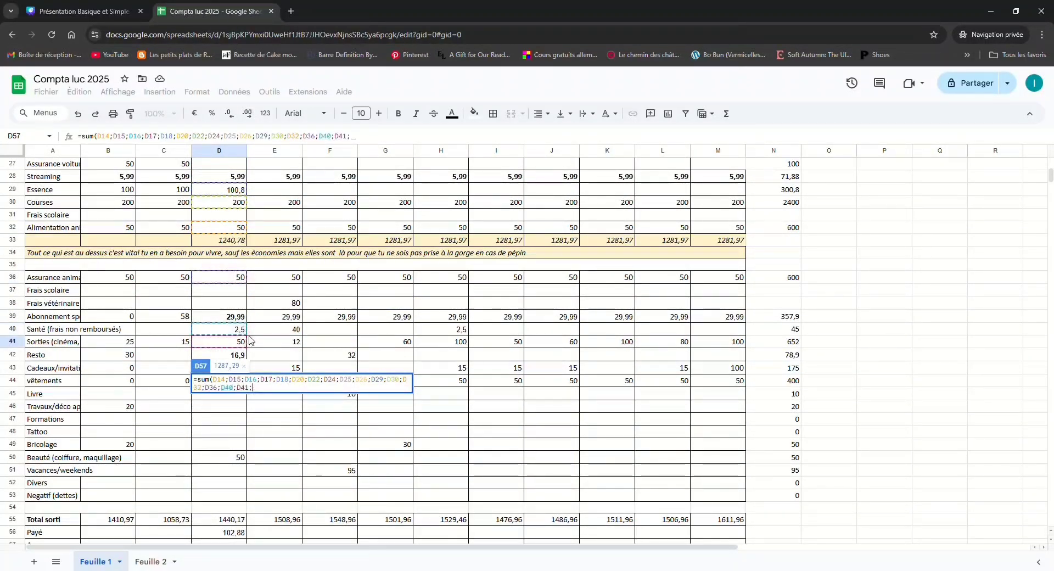
{"action": "scroll", "coordinate": [238, 342], "scroll_direction": "down", "scroll_amount": 3}
{"action": "left_click", "coordinate": [240, 348]}
{"action": "type", "text": ";"}
{"action": "scroll", "coordinate": [240, 347], "scroll_direction": "down", "scroll_amount": 2}
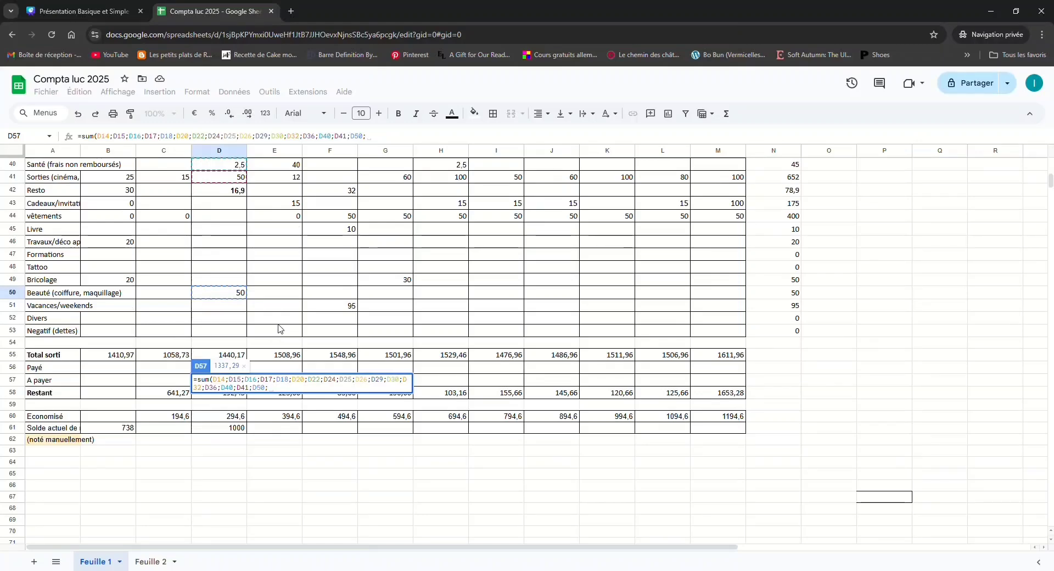
{"action": "scroll", "coordinate": [278, 328], "scroll_direction": "down", "scroll_amount": 2}
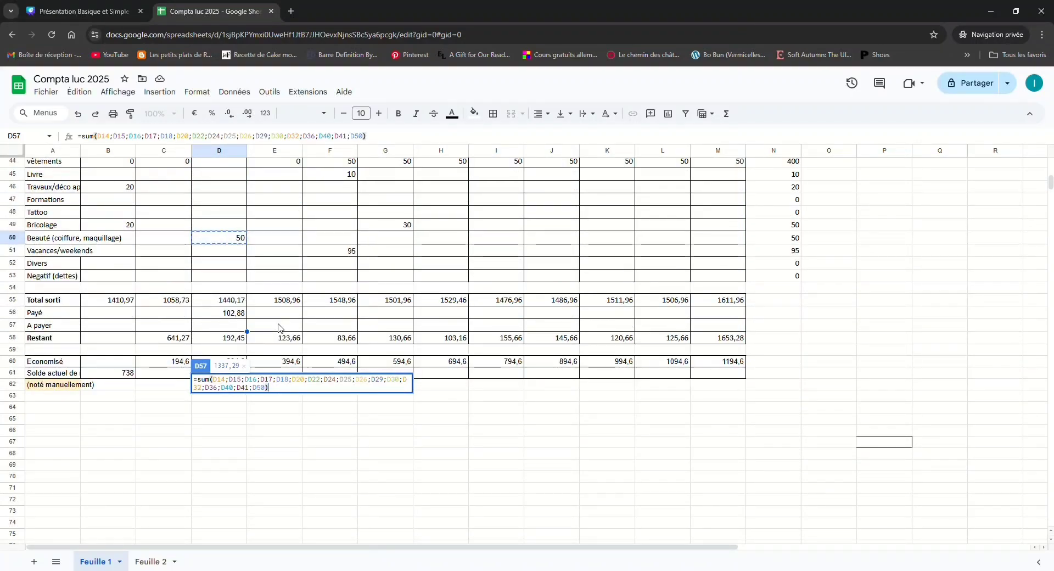
{"action": "key", "text": "Return"}
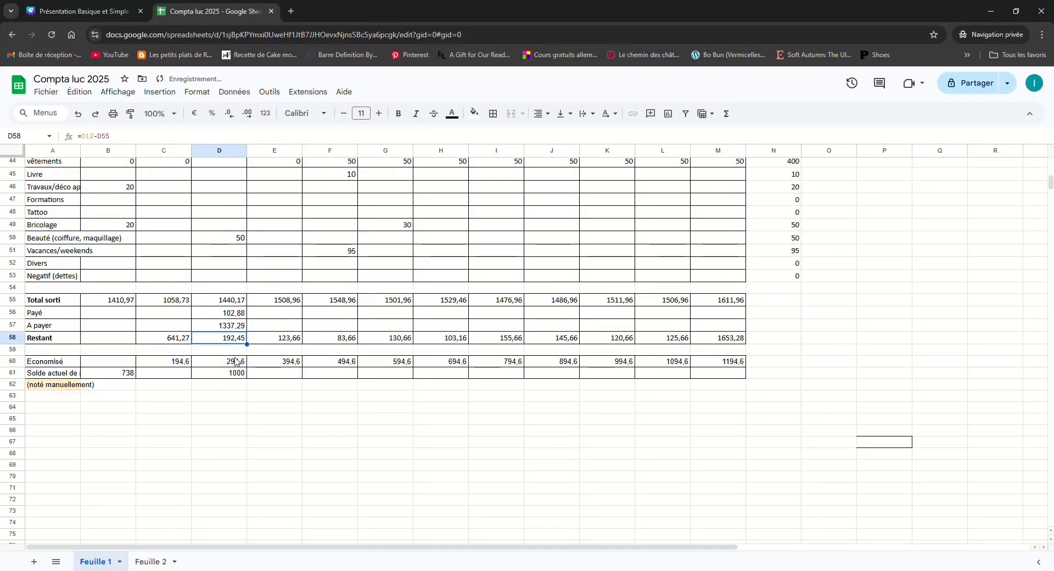
Enter 1500 as the Mars Restant amount in D58 and compare it with the A payer amount in D57
{"action": "type", "text": "1"}
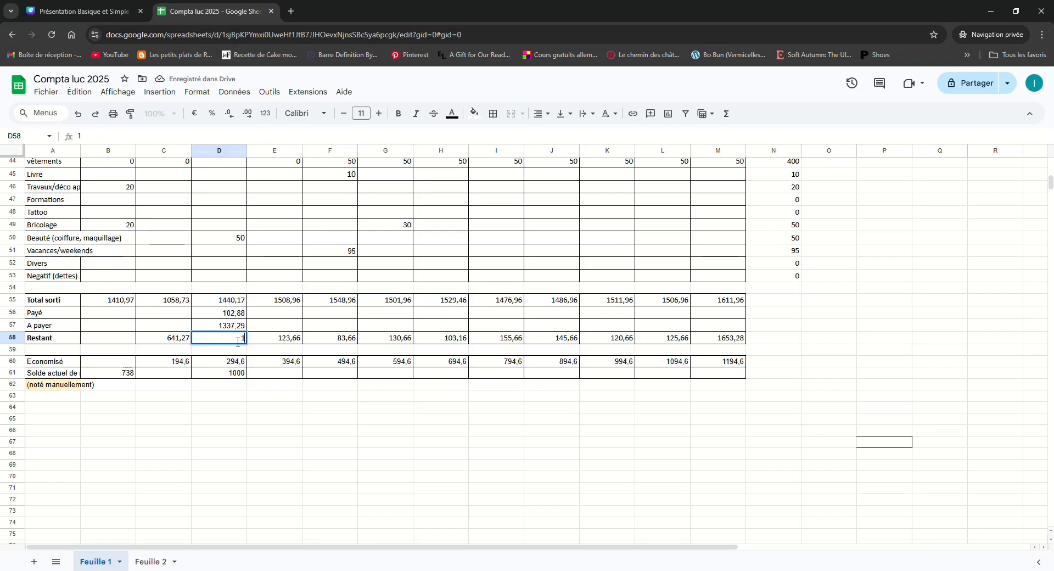
{"action": "type", "text": "500"}
{"action": "key", "text": "Return"}
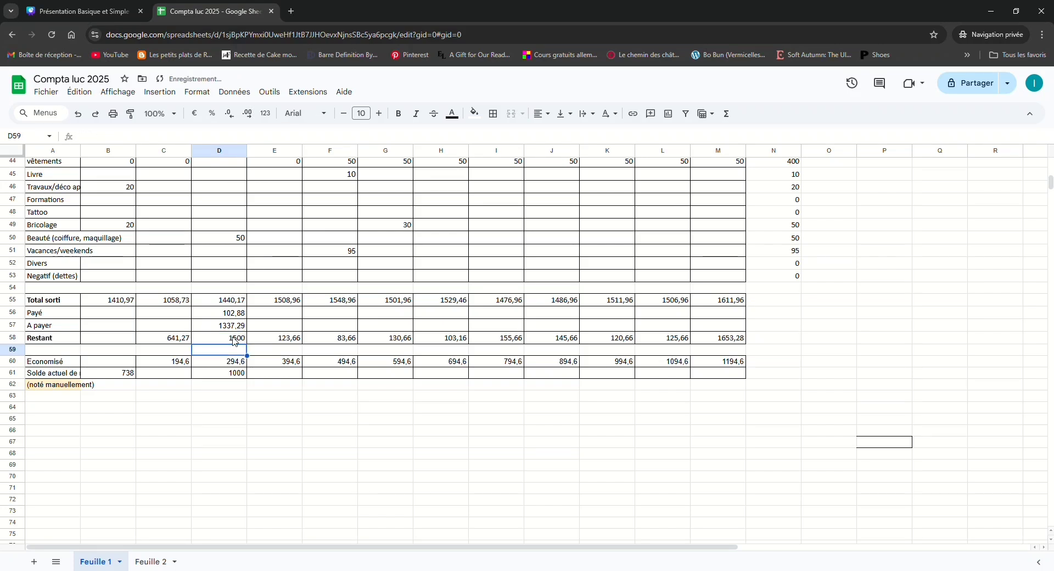
{"action": "left_click", "coordinate": [235, 341]}
{"action": "left_click", "coordinate": [233, 328]}
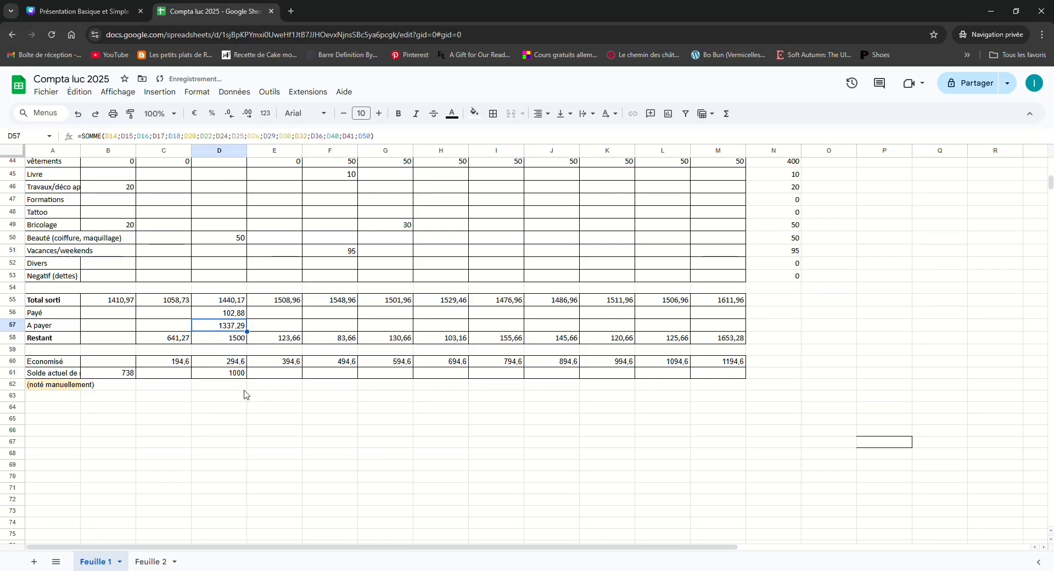
Set the Mars Restant amount in D58 to 600 and compare it with the A payer amount in D57
{"action": "left_click", "coordinate": [245, 343]}
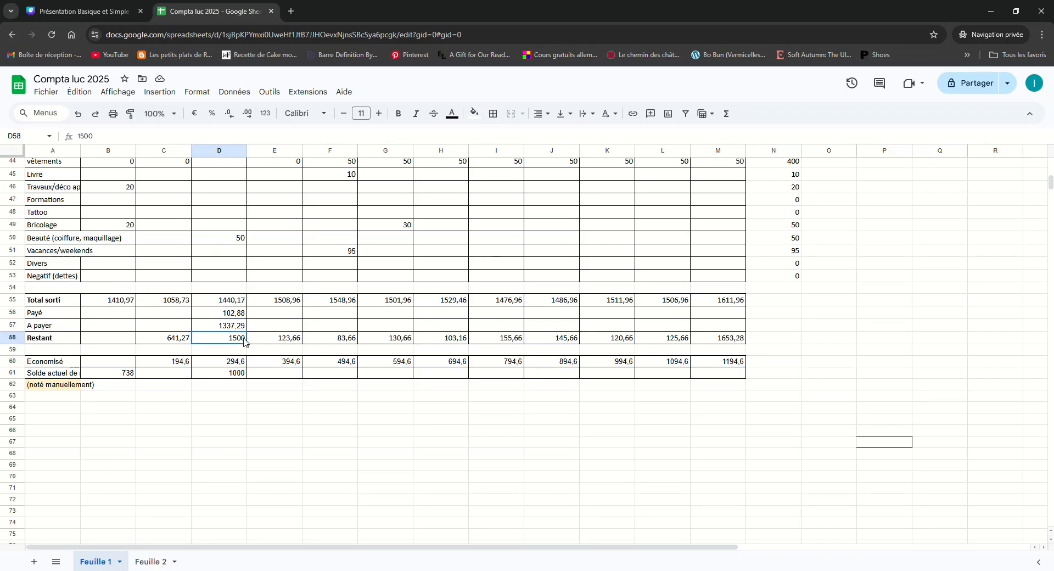
{"action": "type", "text": "600"}
{"action": "key", "text": "Return"}
{"action": "key", "text": "Up"}
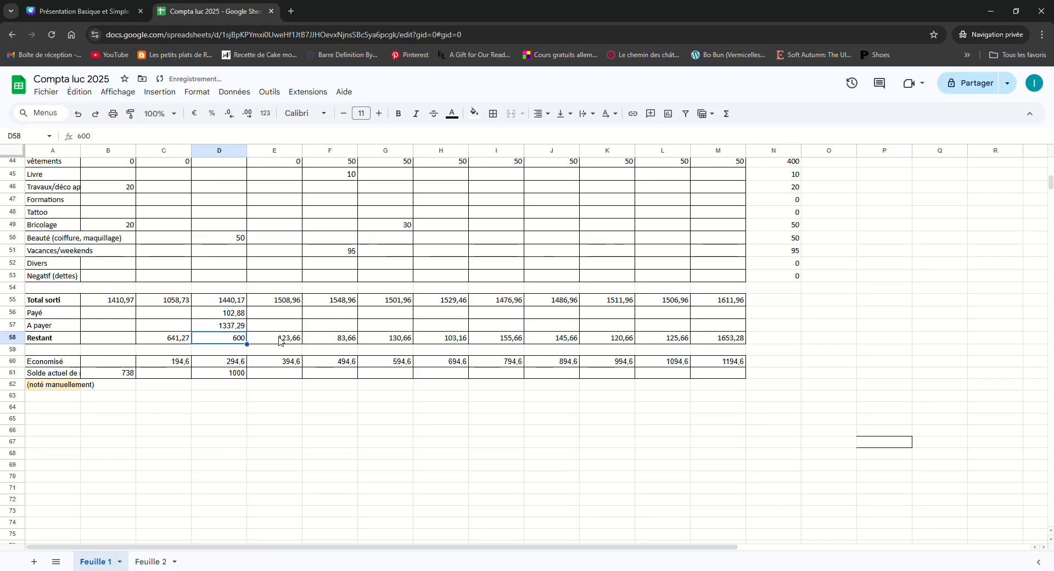
{"action": "left_click", "coordinate": [244, 330]}
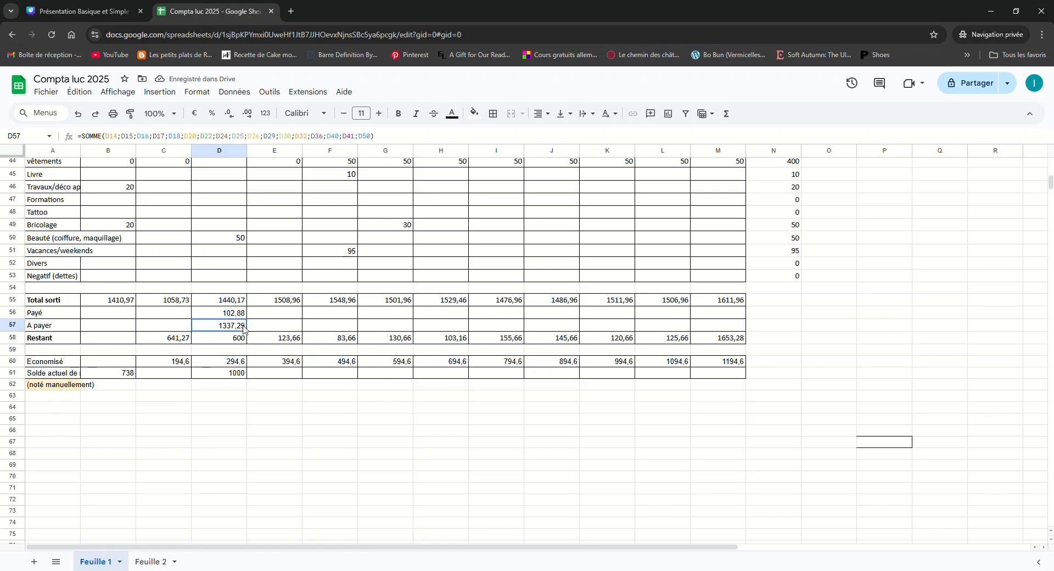
{"action": "left_click", "coordinate": [242, 338]}
Examine the yearly category totals in column N, from Location down to the leisure and miscellaneous expenses
{"action": "scroll", "coordinate": [243, 340], "scroll_direction": "up", "scroll_amount": 3}
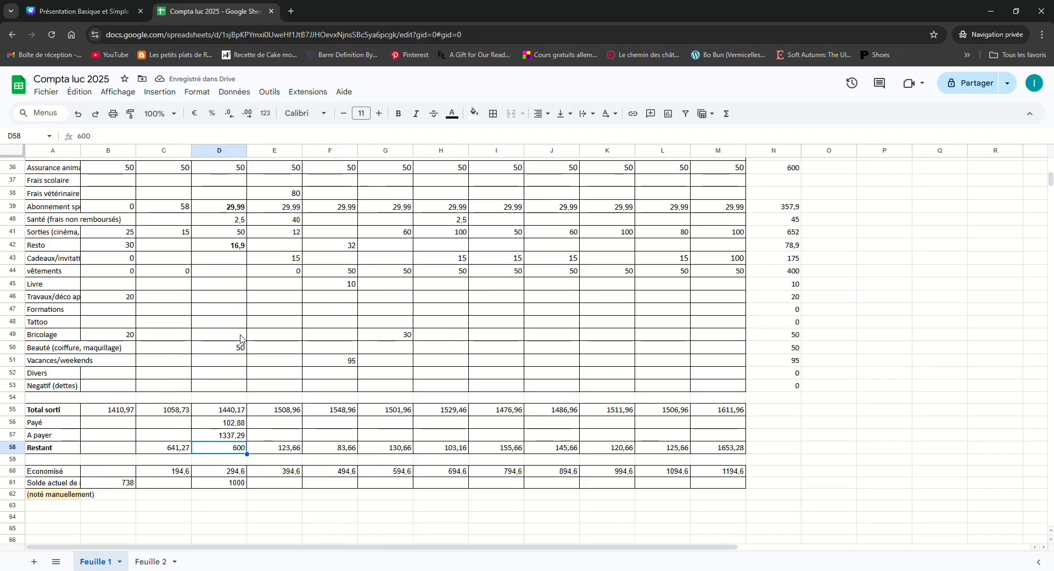
{"action": "scroll", "coordinate": [244, 354], "scroll_direction": "down", "scroll_amount": 4}
{"action": "scroll", "coordinate": [245, 357], "scroll_direction": "up", "scroll_amount": 3}
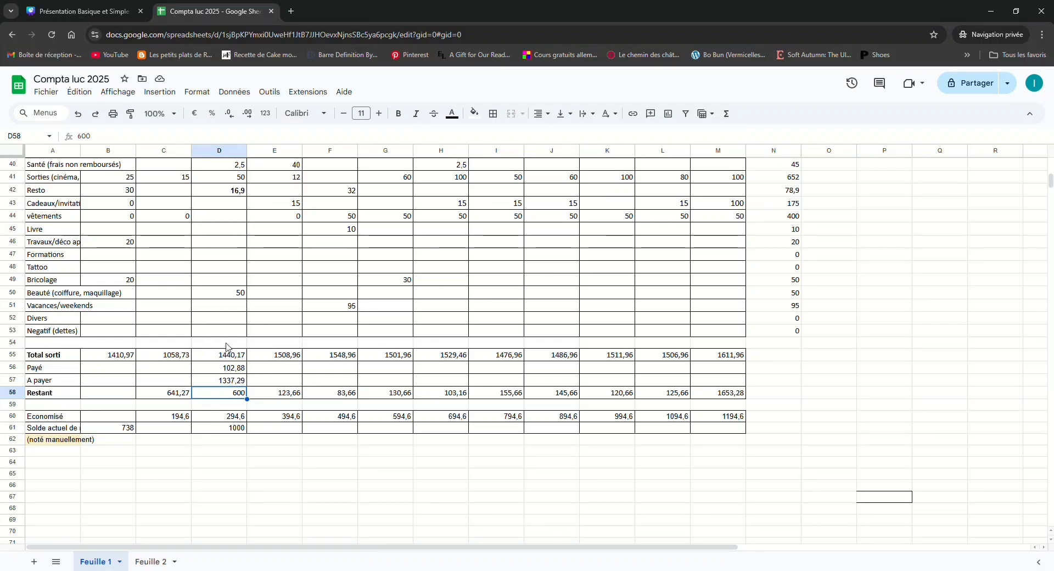
{"action": "scroll", "coordinate": [847, 464], "scroll_direction": "up", "scroll_amount": 10}
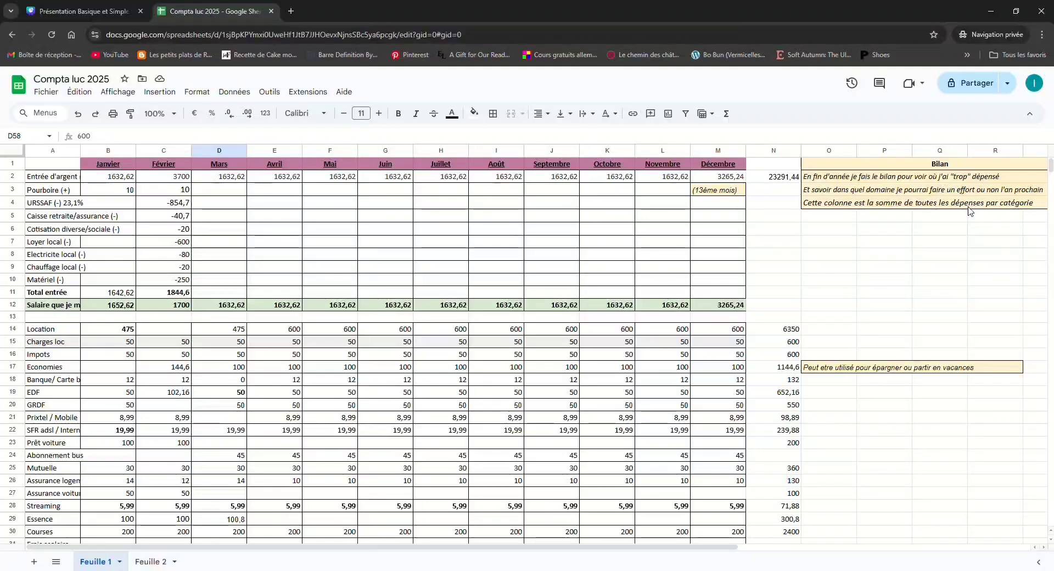
{"action": "left_click", "coordinate": [776, 329]}
{"action": "scroll", "coordinate": [777, 400], "scroll_direction": "down", "scroll_amount": 3}
{"action": "scroll", "coordinate": [778, 400], "scroll_direction": "down", "scroll_amount": 4}
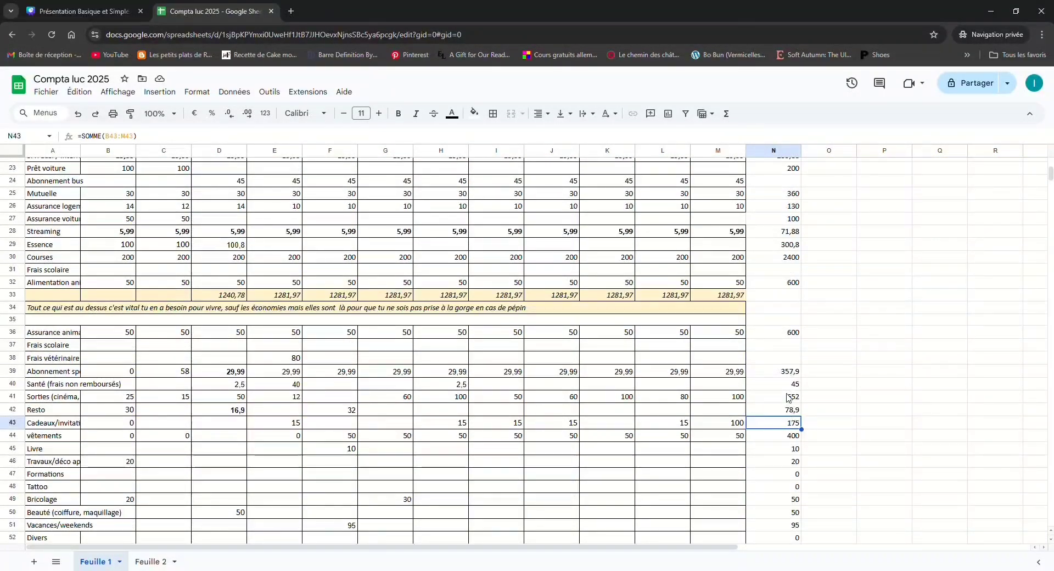
{"action": "left_click", "coordinate": [784, 332]}
{"action": "left_click", "coordinate": [785, 449]}
{"action": "left_click", "coordinate": [785, 487]}
{"action": "scroll", "coordinate": [807, 461], "scroll_direction": "down", "scroll_amount": 4}
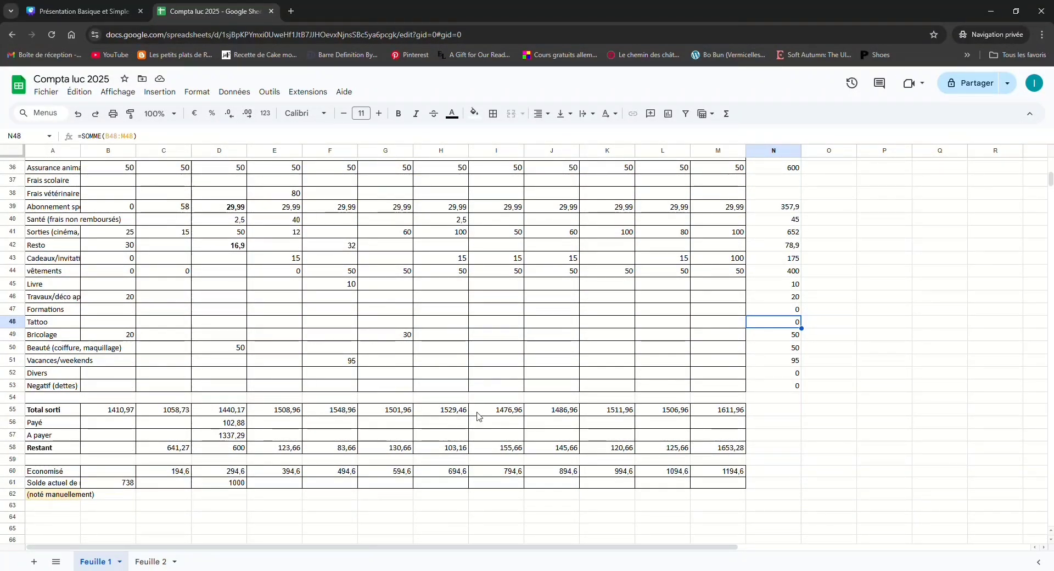
Review the whole budget sheet, from the income and vital expenses to the monthly totals, savings and account balance
{"action": "scroll", "coordinate": [477, 416], "scroll_direction": "up", "scroll_amount": 12}
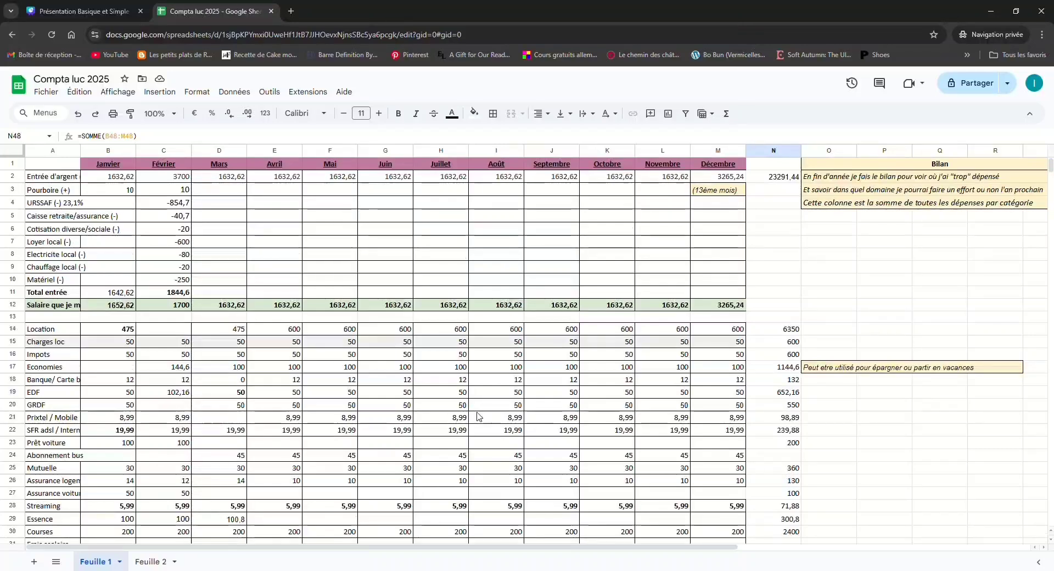
{"action": "scroll", "coordinate": [477, 417], "scroll_direction": "down", "scroll_amount": 4}
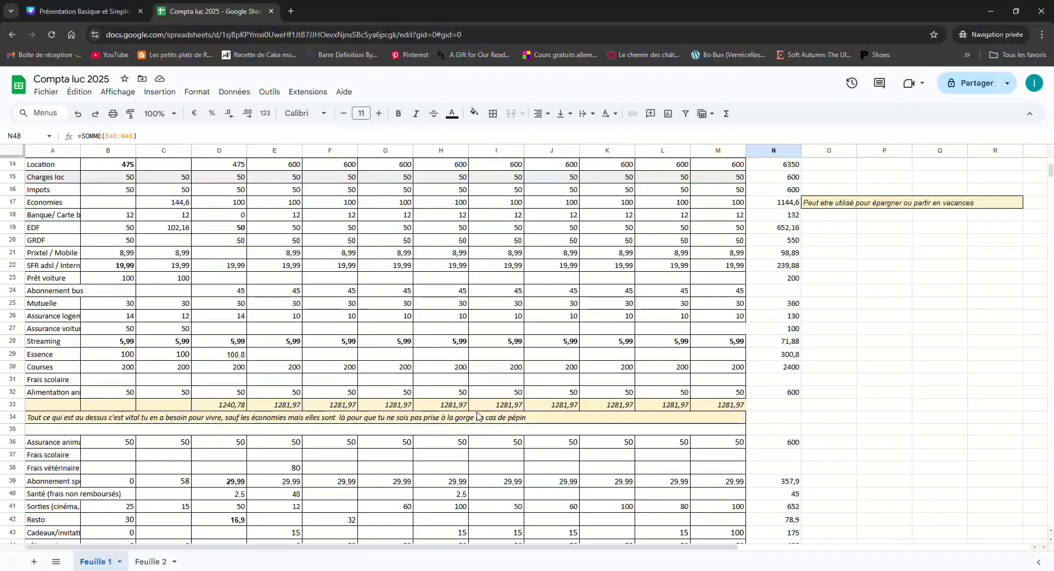
{"action": "scroll", "coordinate": [477, 417], "scroll_direction": "down", "scroll_amount": 6}
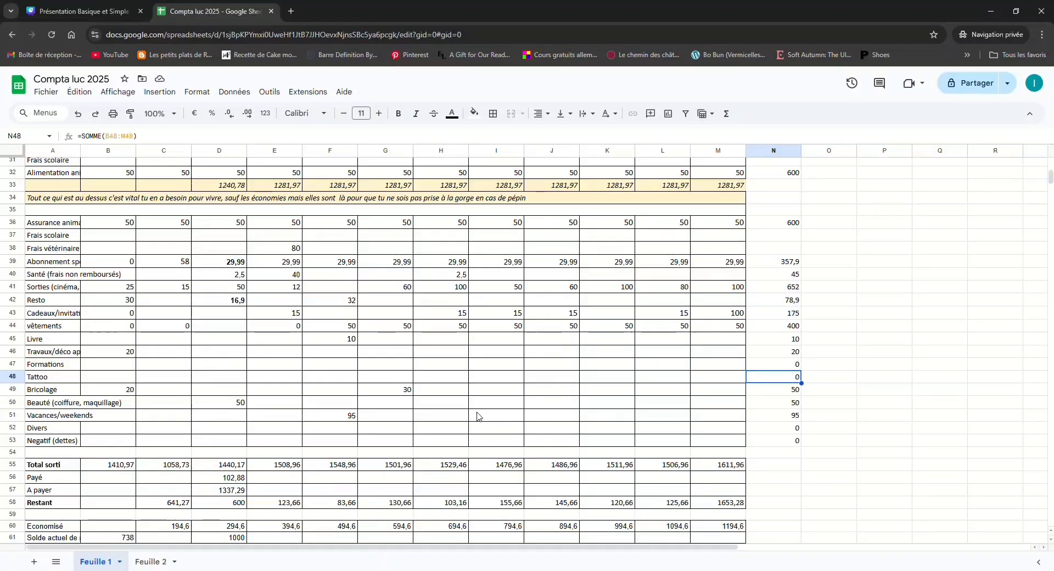
{"action": "left_click", "coordinate": [392, 416]}
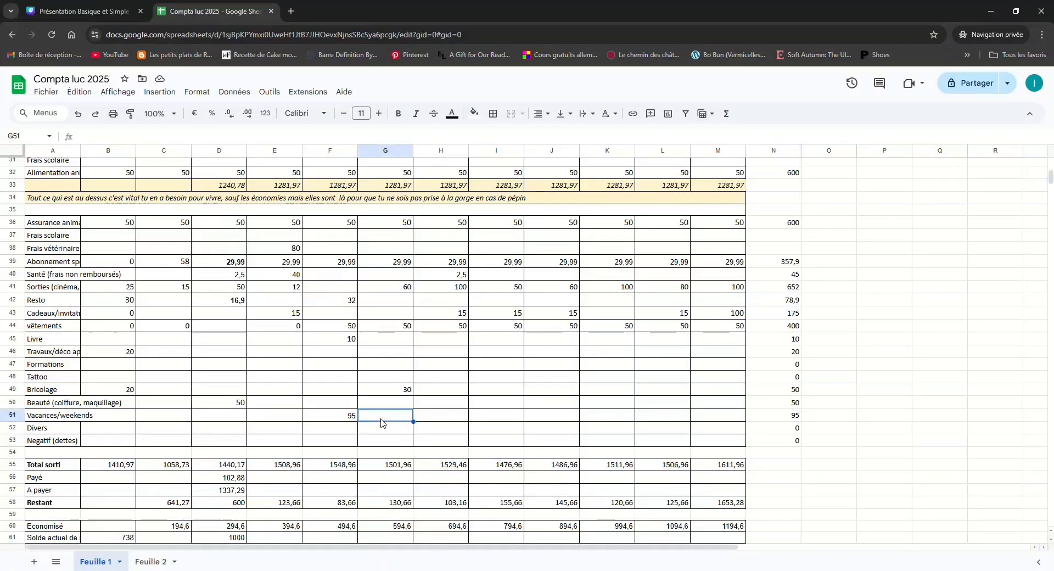
{"action": "scroll", "coordinate": [323, 478], "scroll_direction": "down", "scroll_amount": 2}
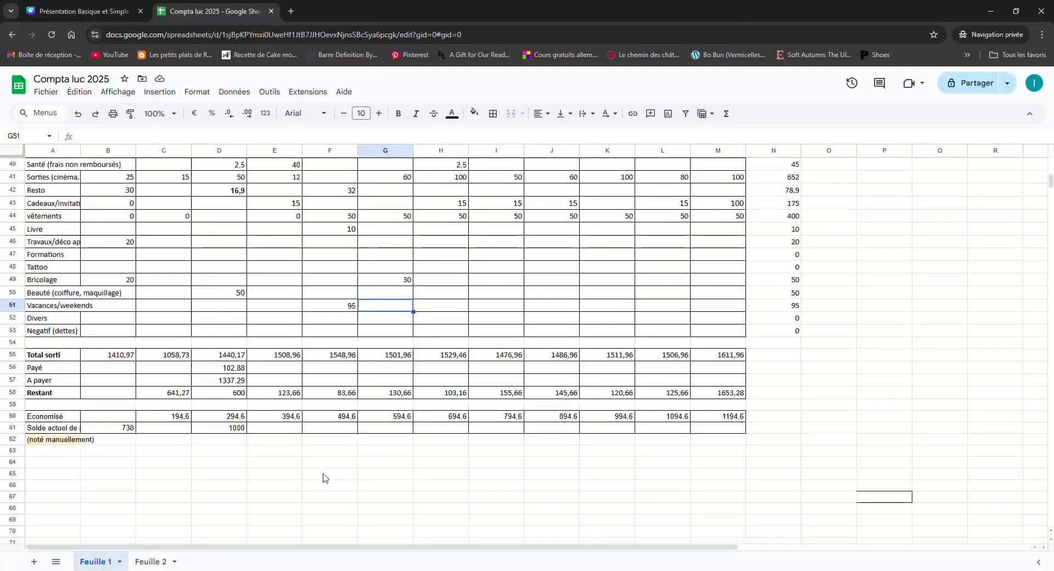
{"action": "scroll", "coordinate": [323, 477], "scroll_direction": "up", "scroll_amount": 1}
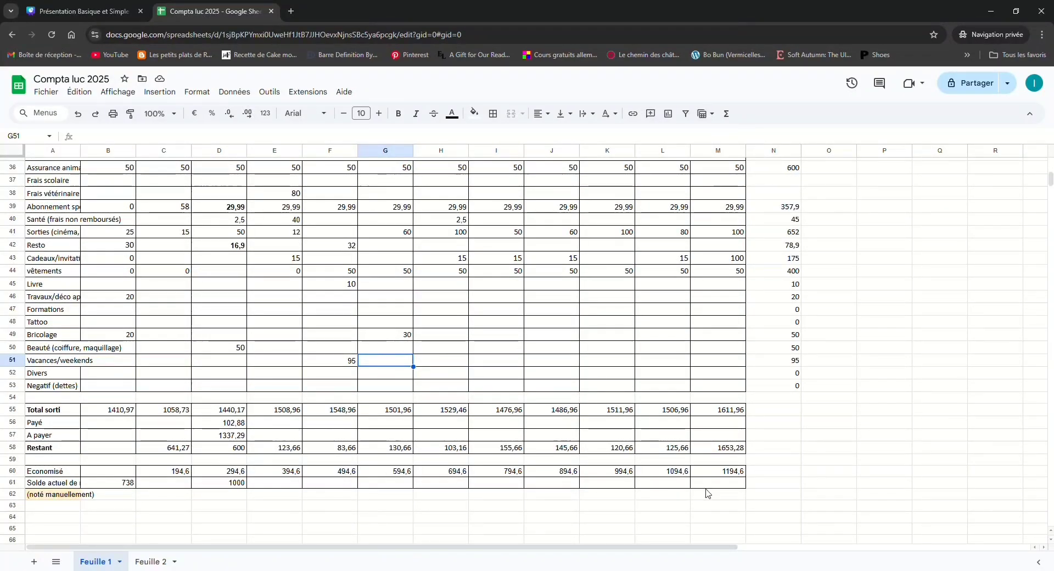
{"action": "scroll", "coordinate": [511, 470], "scroll_direction": "up", "scroll_amount": 4}
{"action": "scroll", "coordinate": [512, 471], "scroll_direction": "up", "scroll_amount": 4}
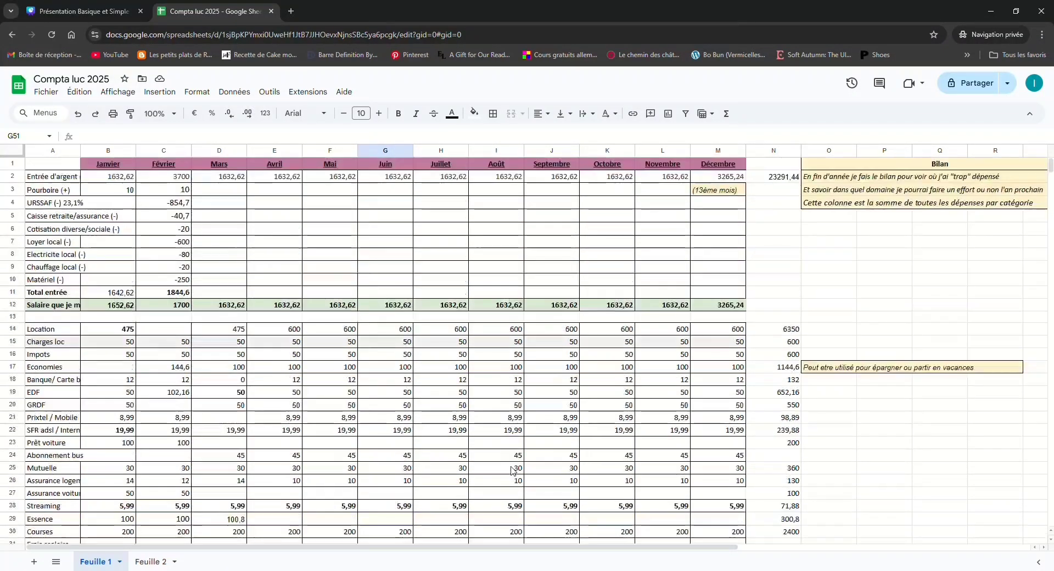
{"action": "scroll", "coordinate": [767, 459], "scroll_direction": "down", "scroll_amount": 4}
{"action": "scroll", "coordinate": [767, 460], "scroll_direction": "down", "scroll_amount": 4}
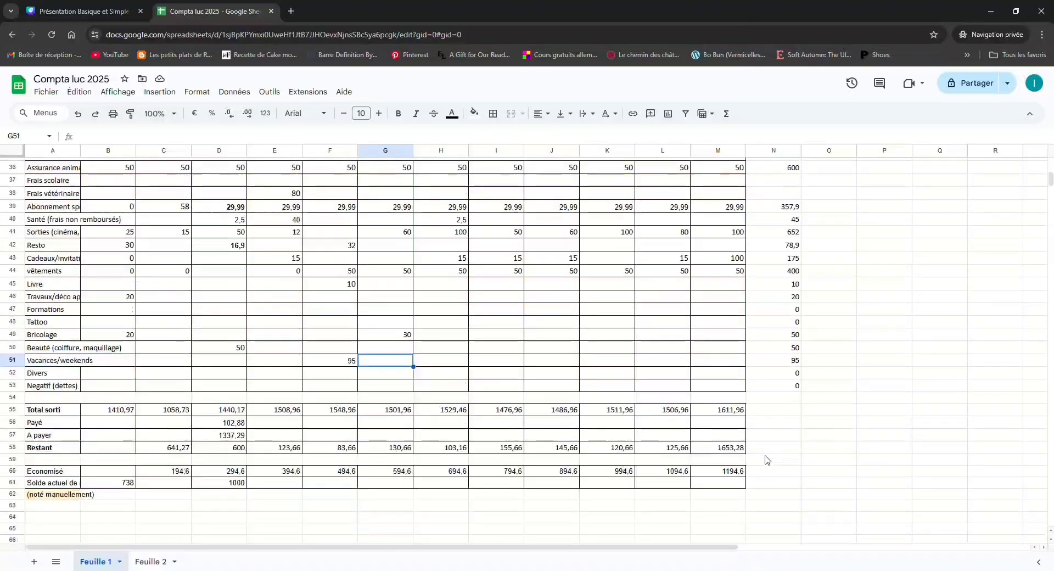